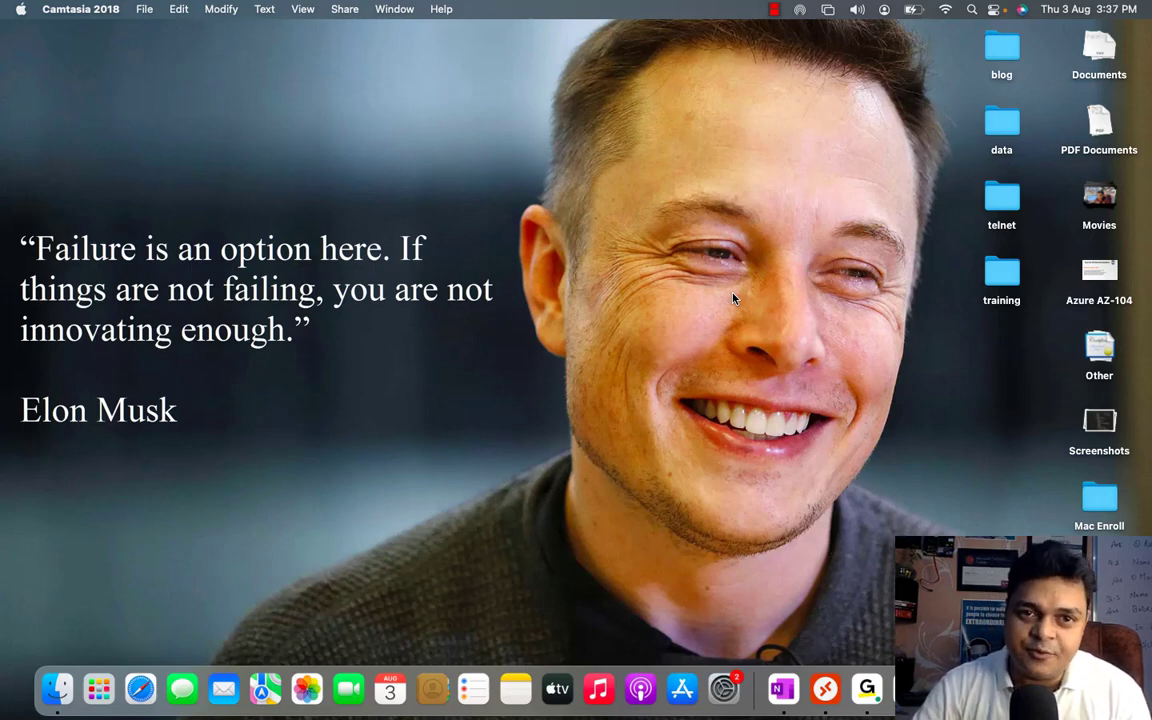
# Step: Switch to the WIn-11-Client virtual machine and sign in as Administrator with the account password
pyautogui.hotkey('ctrl', 'Right')
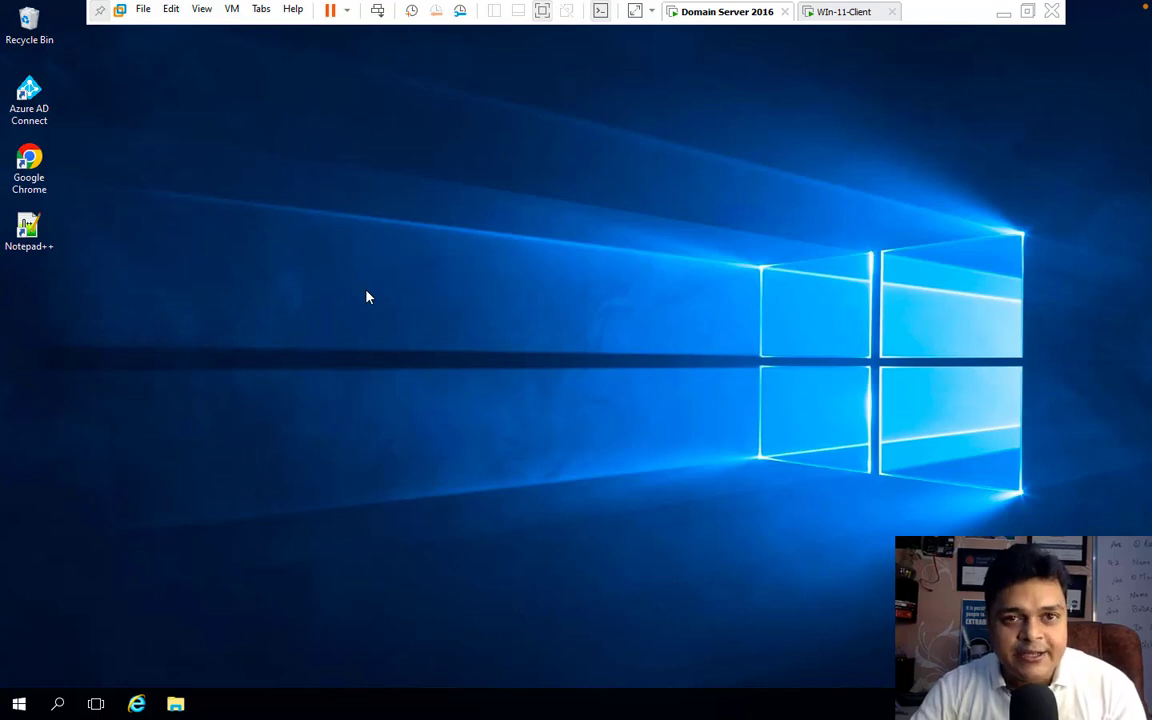
pyautogui.click(850, 12)
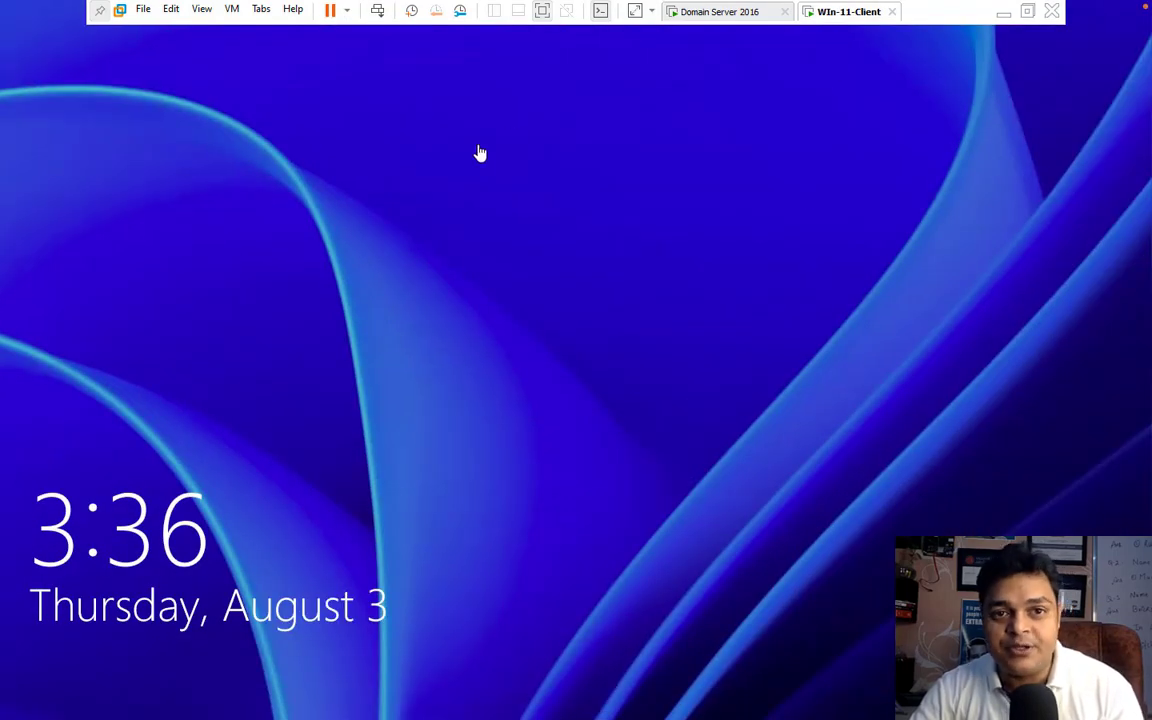
pyautogui.click(378, 11)
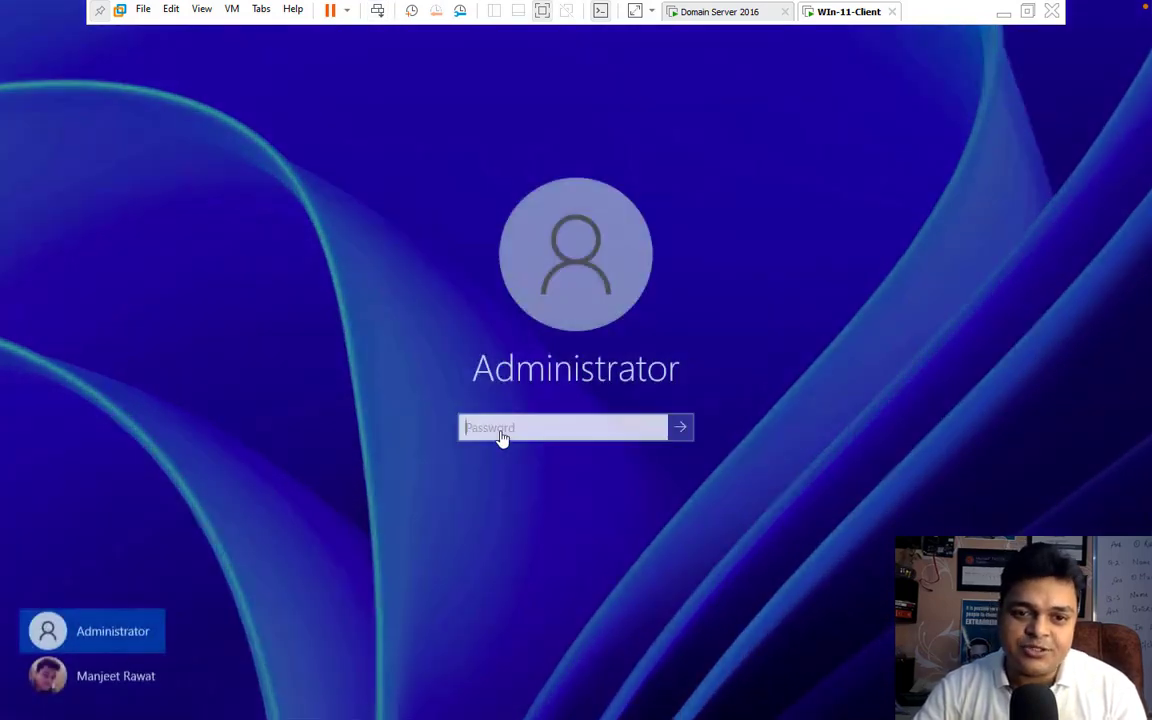
pyautogui.write('•••')
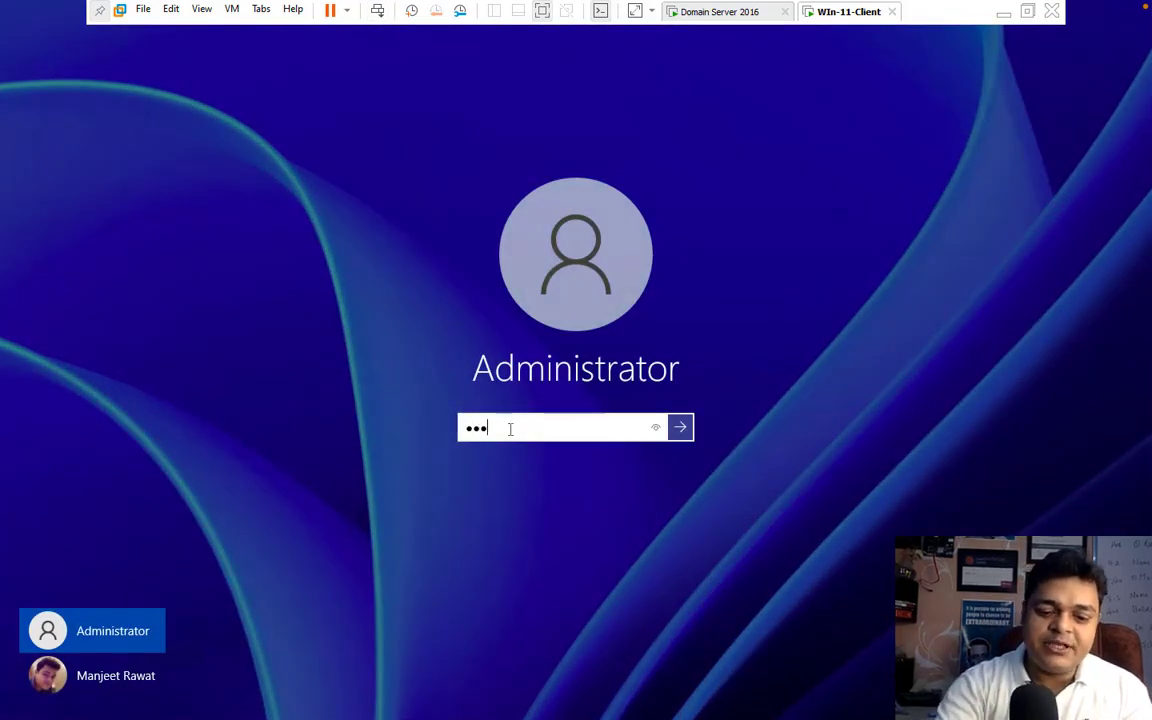
pyautogui.write('••••••')
pyautogui.press('Return')
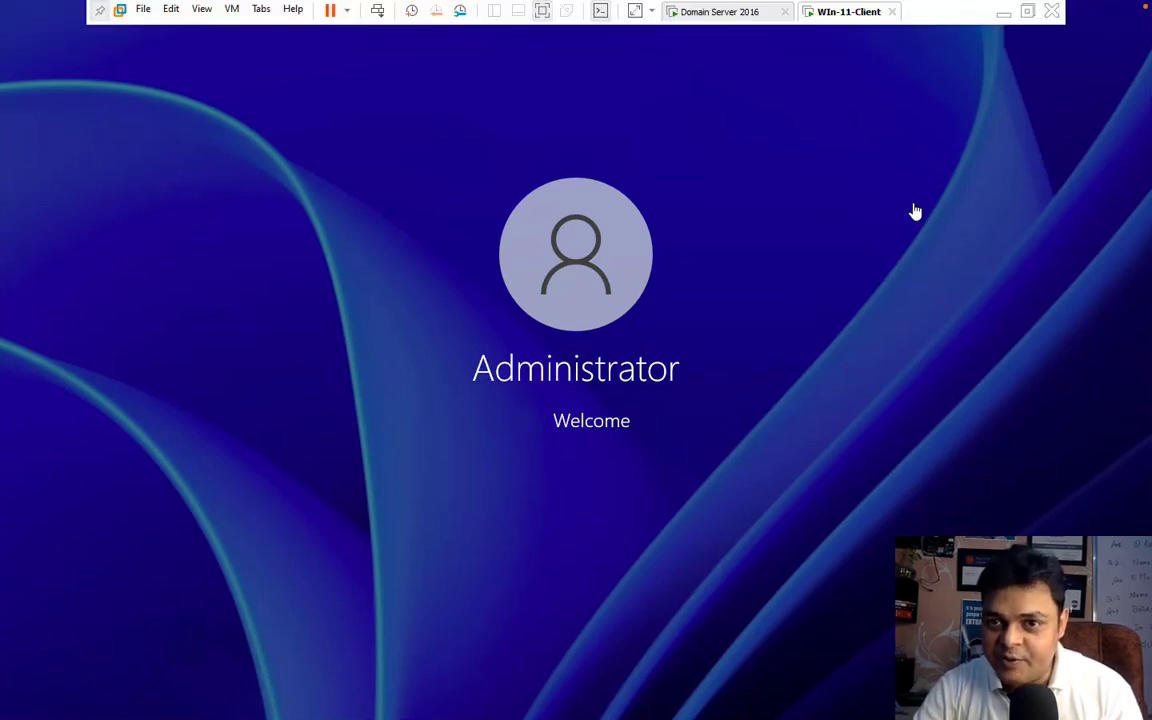
# Step: Minimize the virtual machine window to reach the host desktop and open Paint in a maximized window
pyautogui.click(1003, 12)
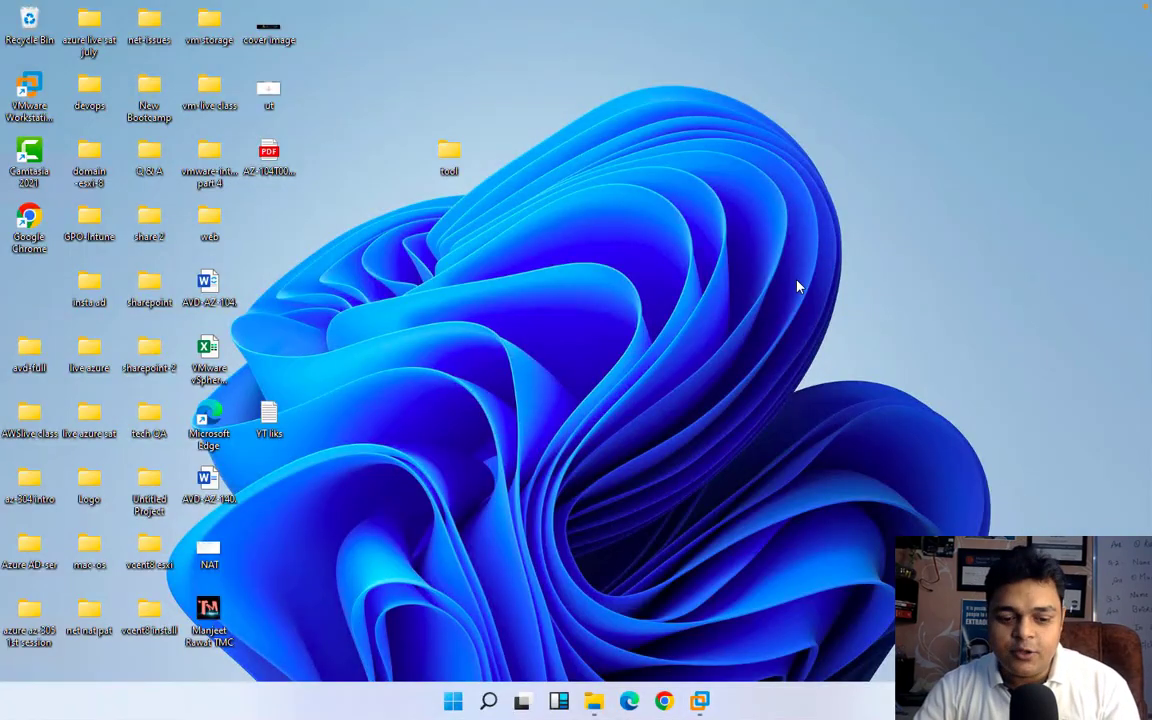
pyautogui.press('super+r')
pyautogui.press('Return')
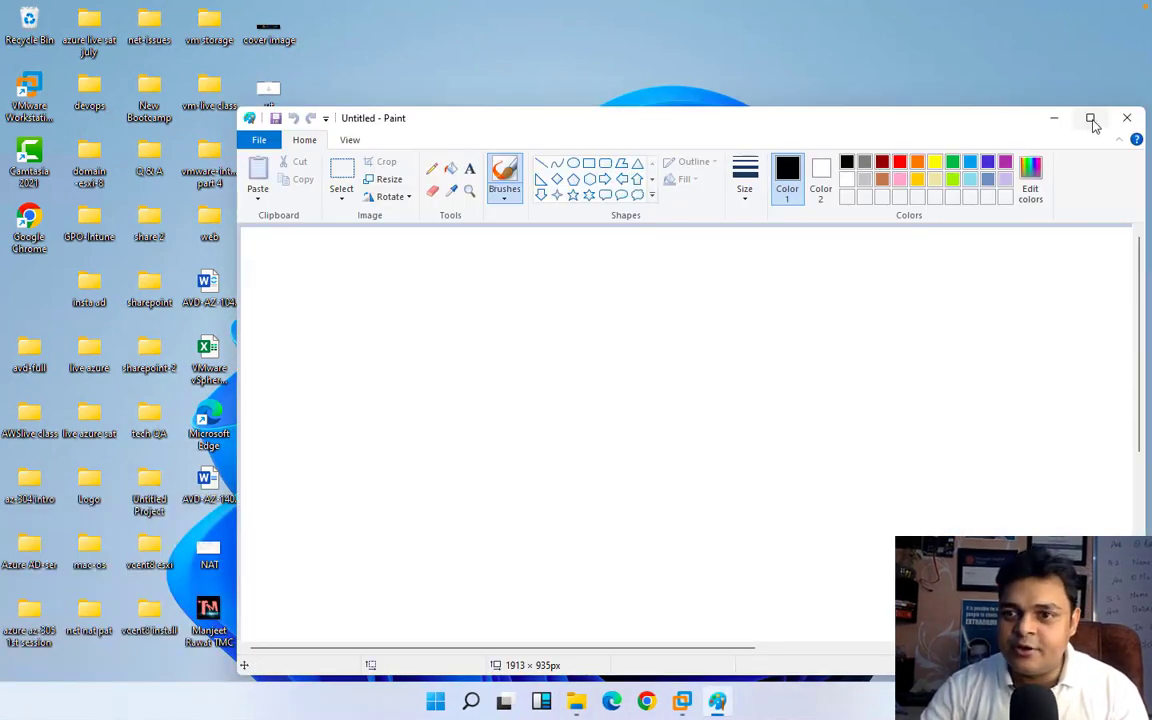
pyautogui.click(1090, 118)
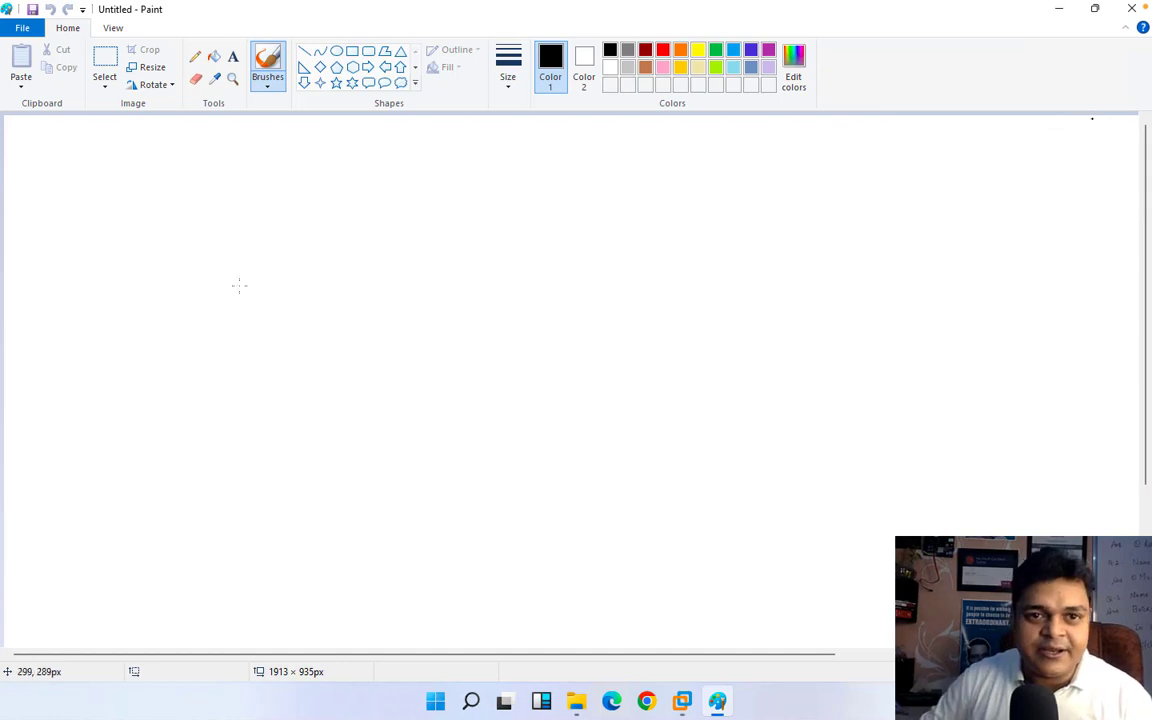
# Step: Draw a black computer near the canvas's left side from a large rectangle and a stand of about 74 × 17 px
pyautogui.click(352, 51)
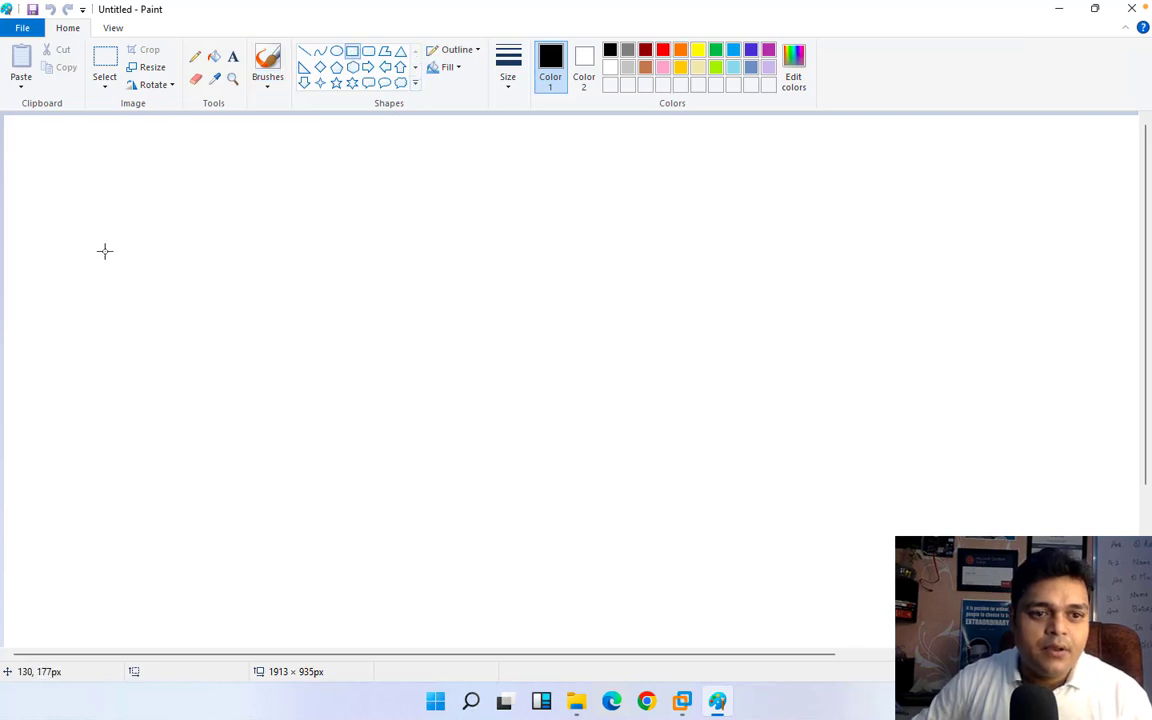
pyautogui.moveTo(110, 281); pyautogui.dragTo(147, 380)
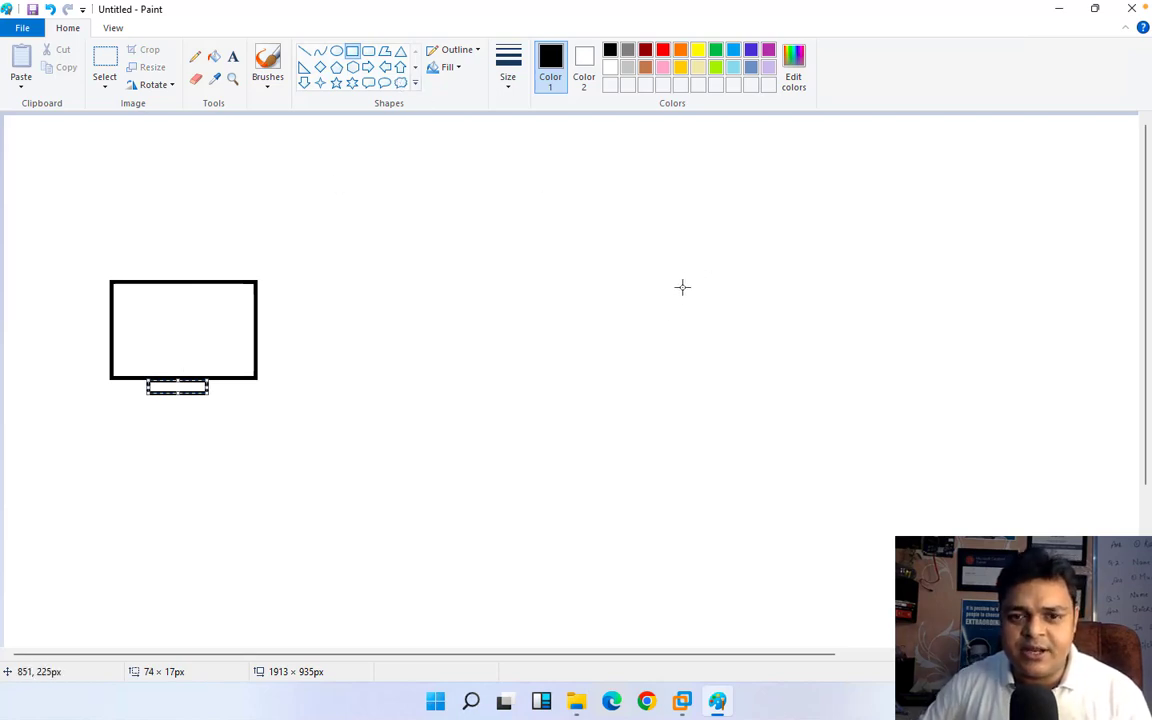
# Step: Draw a smaller red computer across from the black one, using rectangles for its screen and a stand of about 38 × 18 px
pyautogui.moveTo(684, 290); pyautogui.dragTo(729, 360)
pyautogui.click(662, 50)
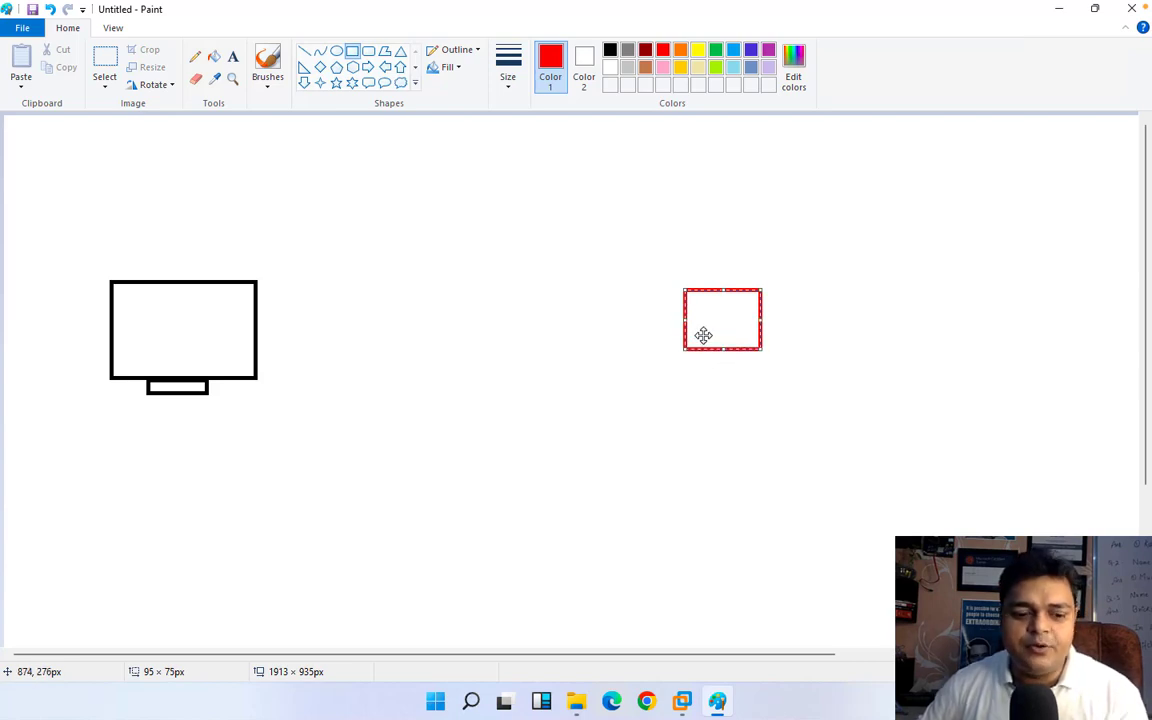
pyautogui.press('Delete')
pyautogui.moveTo(697, 305)
pyautogui.mouseDown()
pyautogui.moveTo(713, 336)
pyautogui.moveTo(773, 373)
pyautogui.moveTo(721, 367)
pyautogui.mouseUp()
pyautogui.click(733, 381)
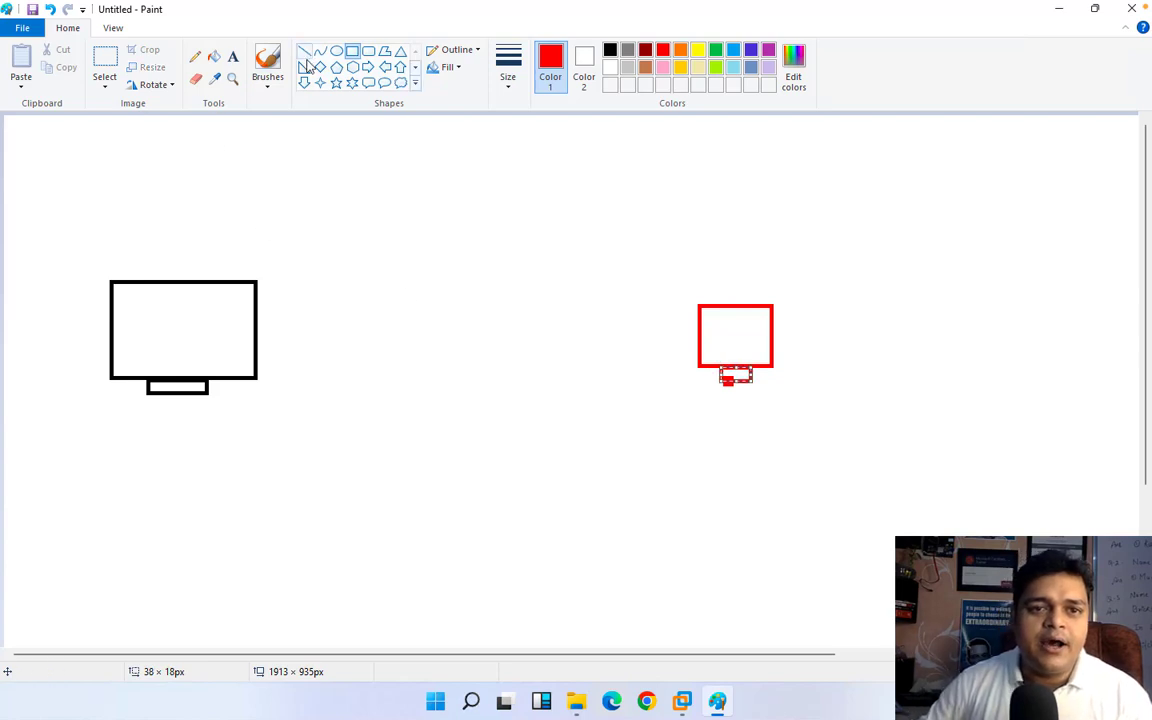
# Step: Connect the black and red computers with a straight red line spanning about 562 × 34 px
pyautogui.click(305, 53)
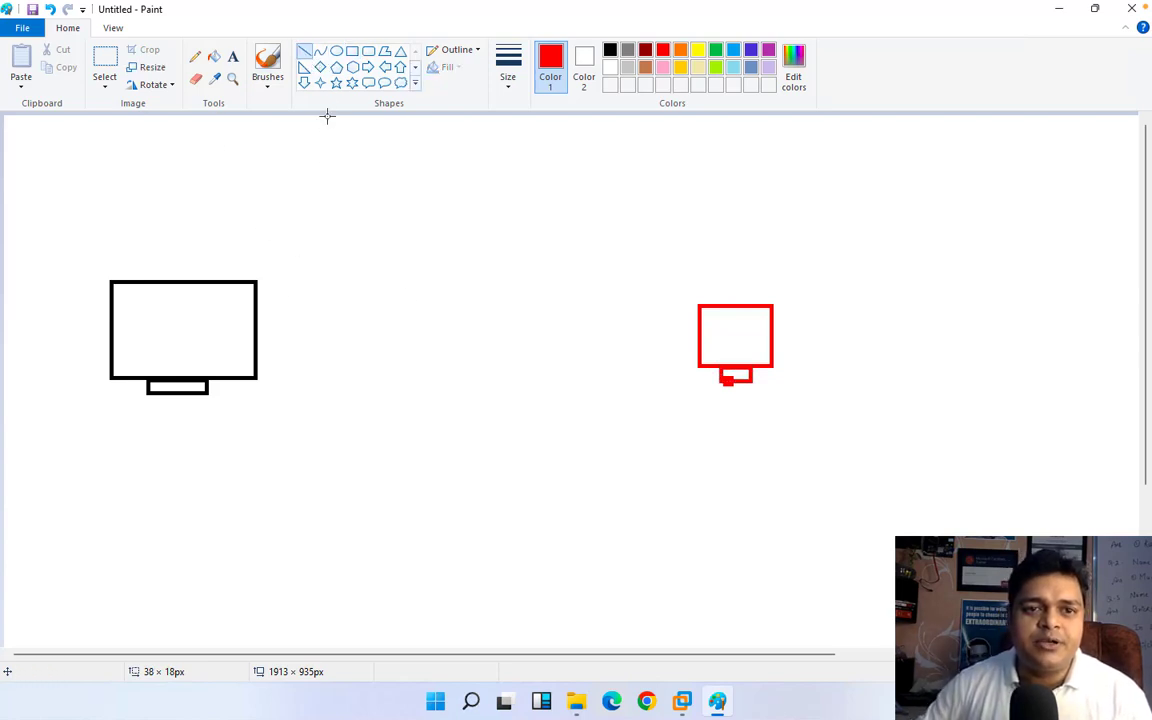
pyautogui.moveTo(365, 319)
pyautogui.mouseDown()
pyautogui.moveTo(571, 344)
pyautogui.moveTo(699, 320)
pyautogui.mouseUp()
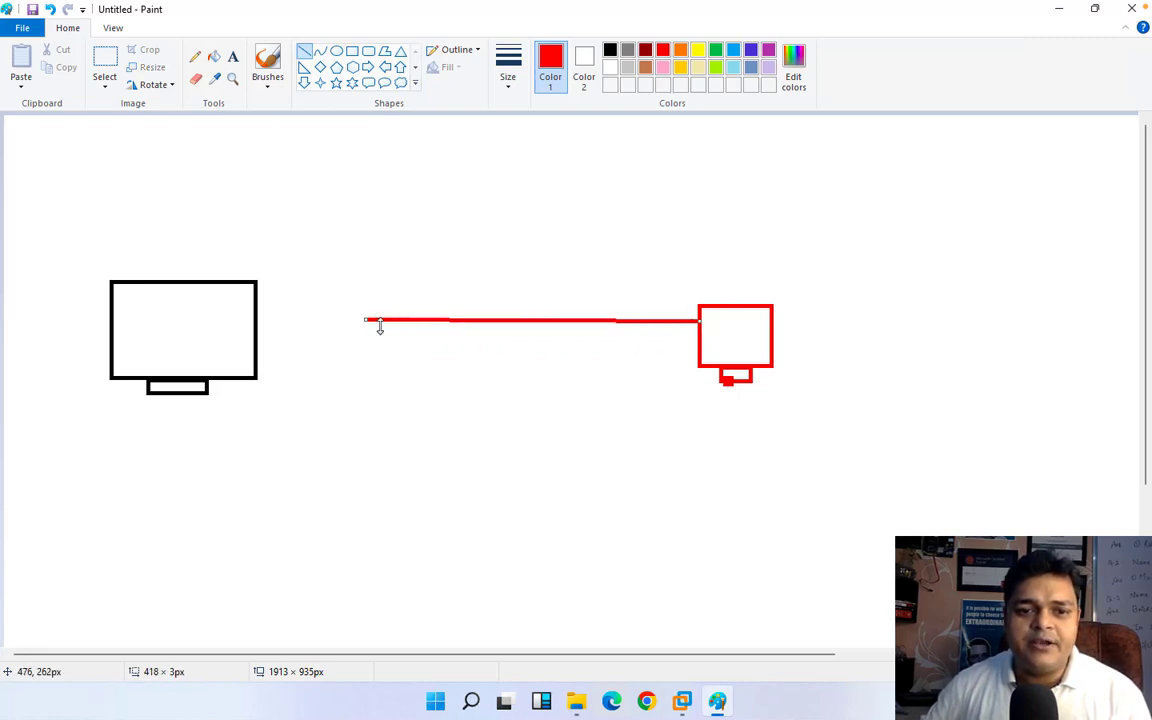
pyautogui.moveTo(357, 321); pyautogui.dragTo(251, 347)
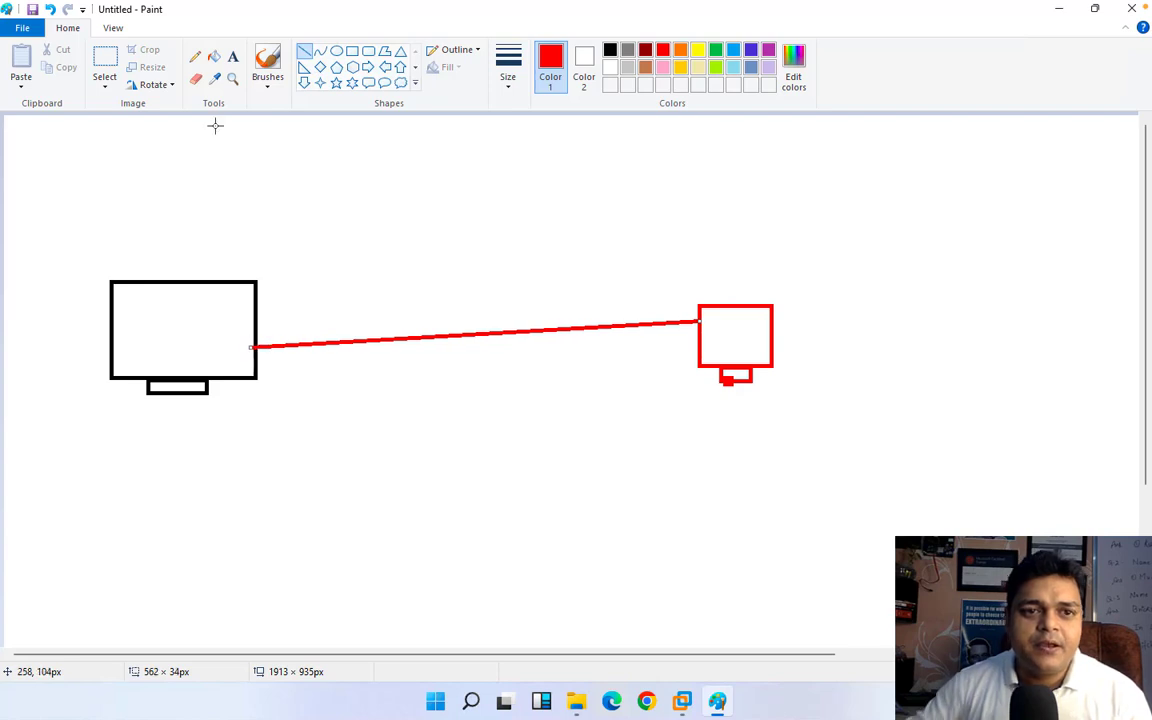
# Step: Add the red text label "Cloud.com" below the black computer
pyautogui.click(231, 55)
pyautogui.click(115, 439)
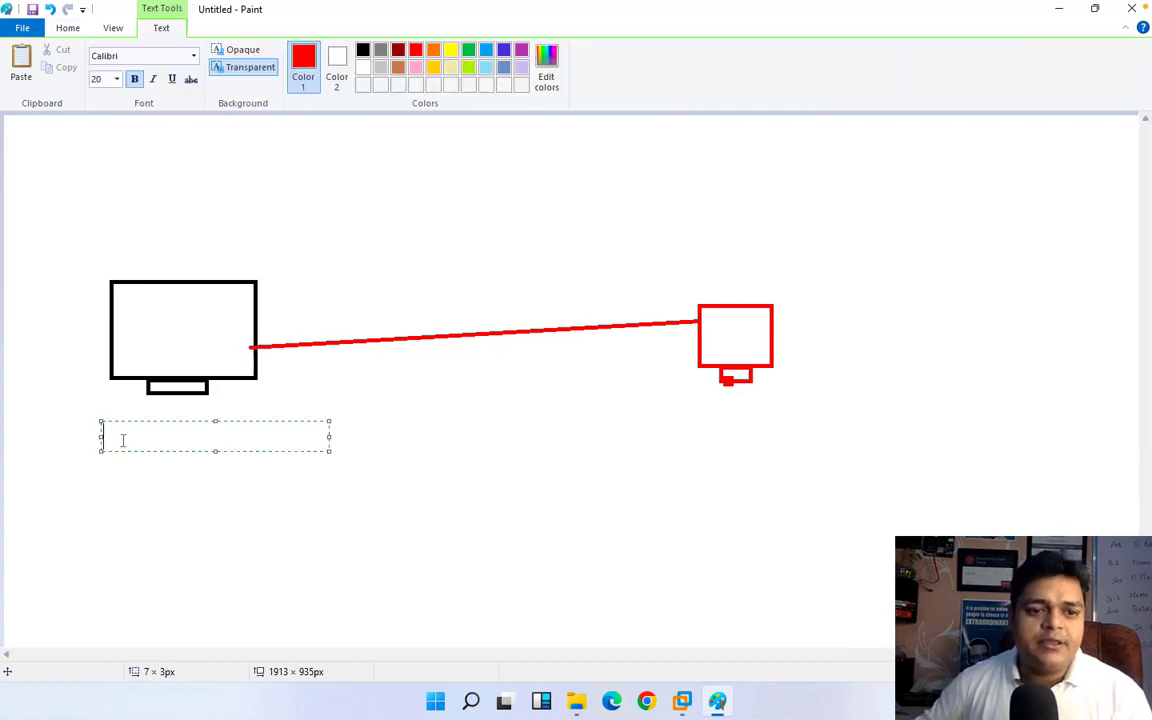
pyautogui.write('Cloud')
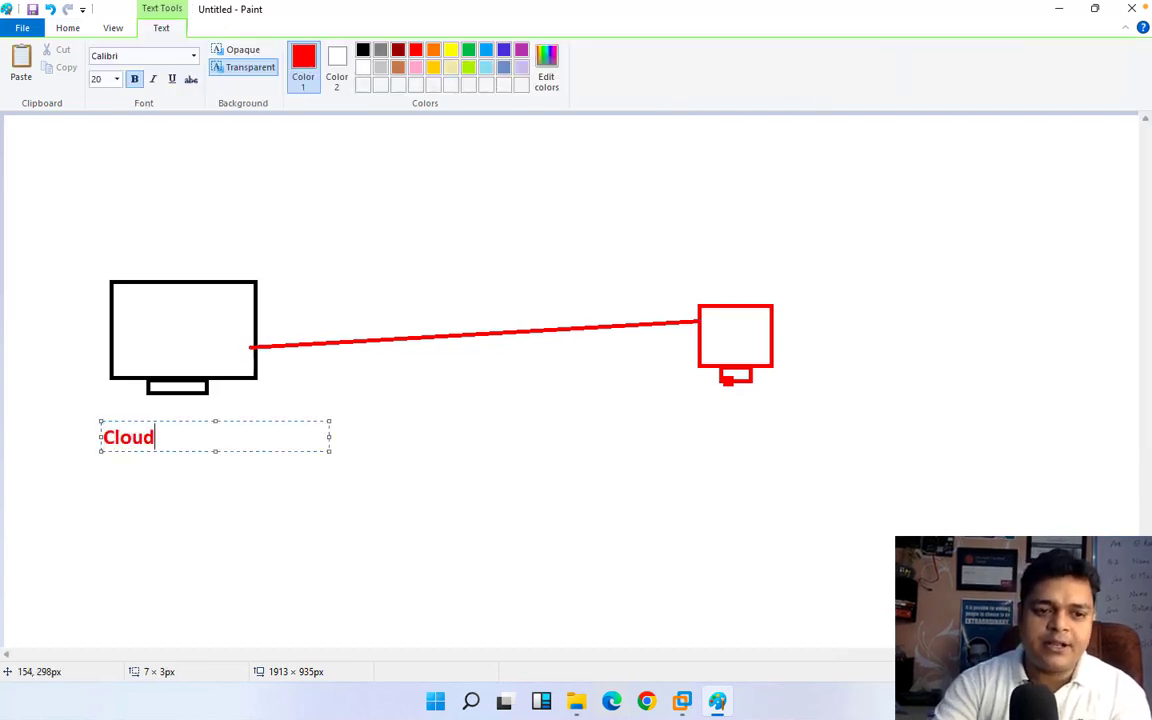
pyautogui.write('.com')
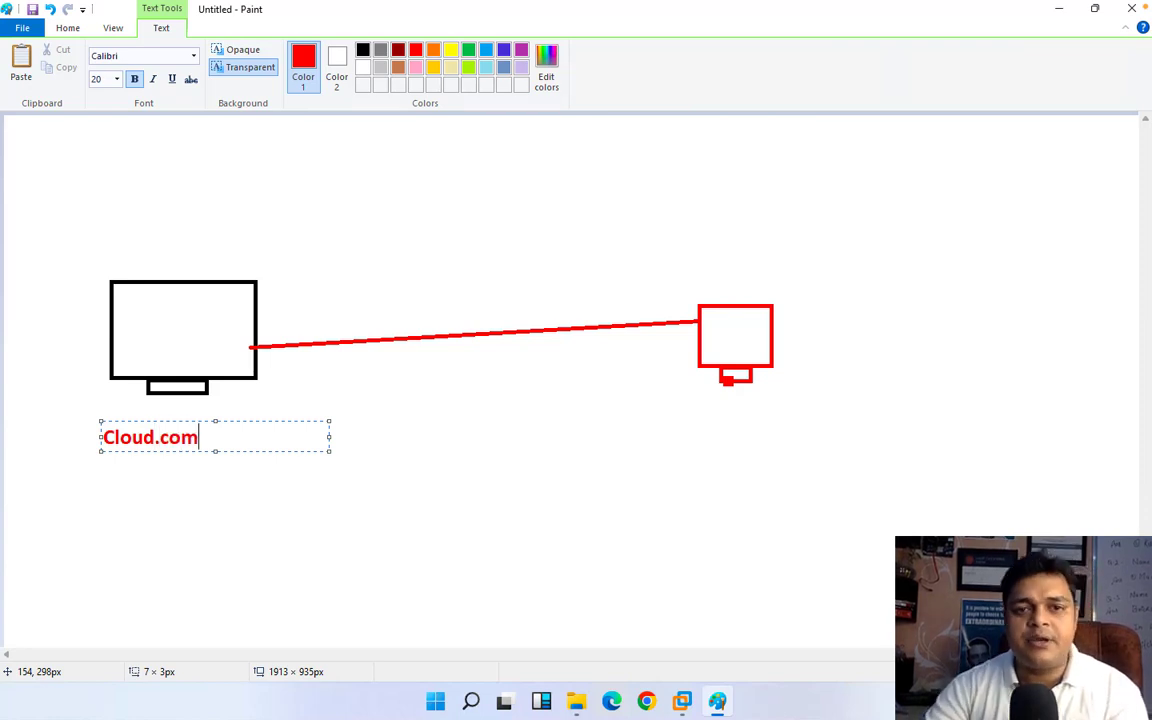
# Step: Add the red text label "Win-11" below the red computer
pyautogui.click(687, 418)
pyautogui.click(687, 418)
pyautogui.write('W')
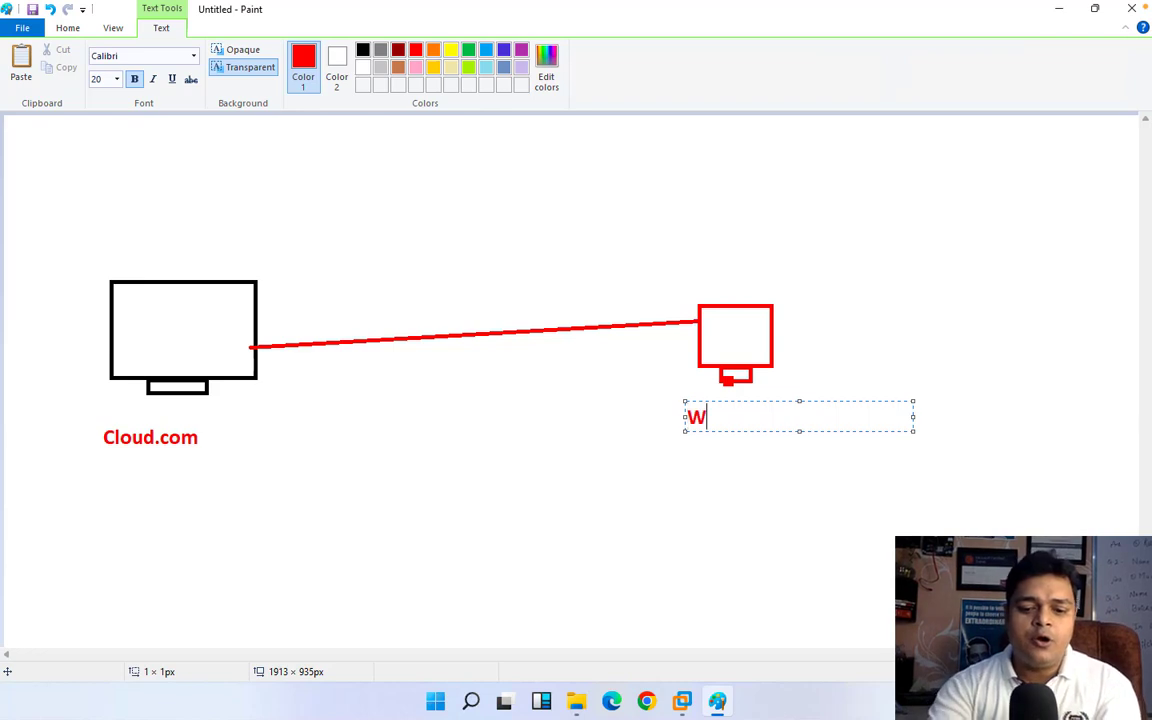
pyautogui.write('in-11')
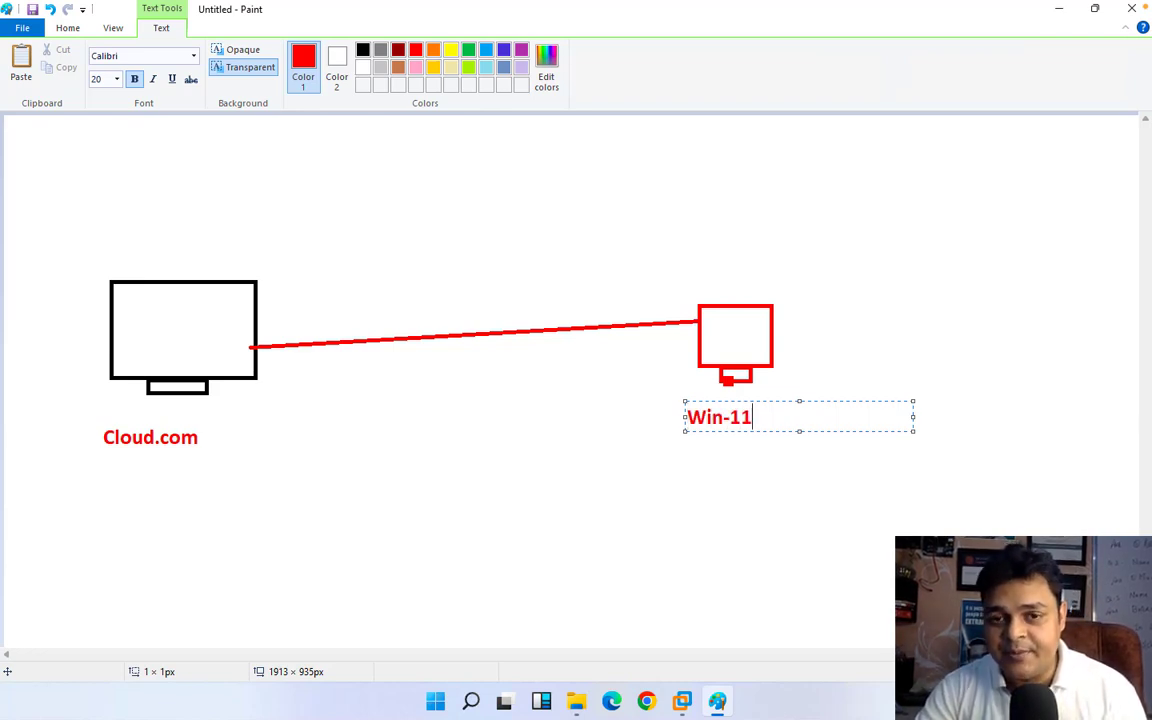
pyautogui.press('Return')
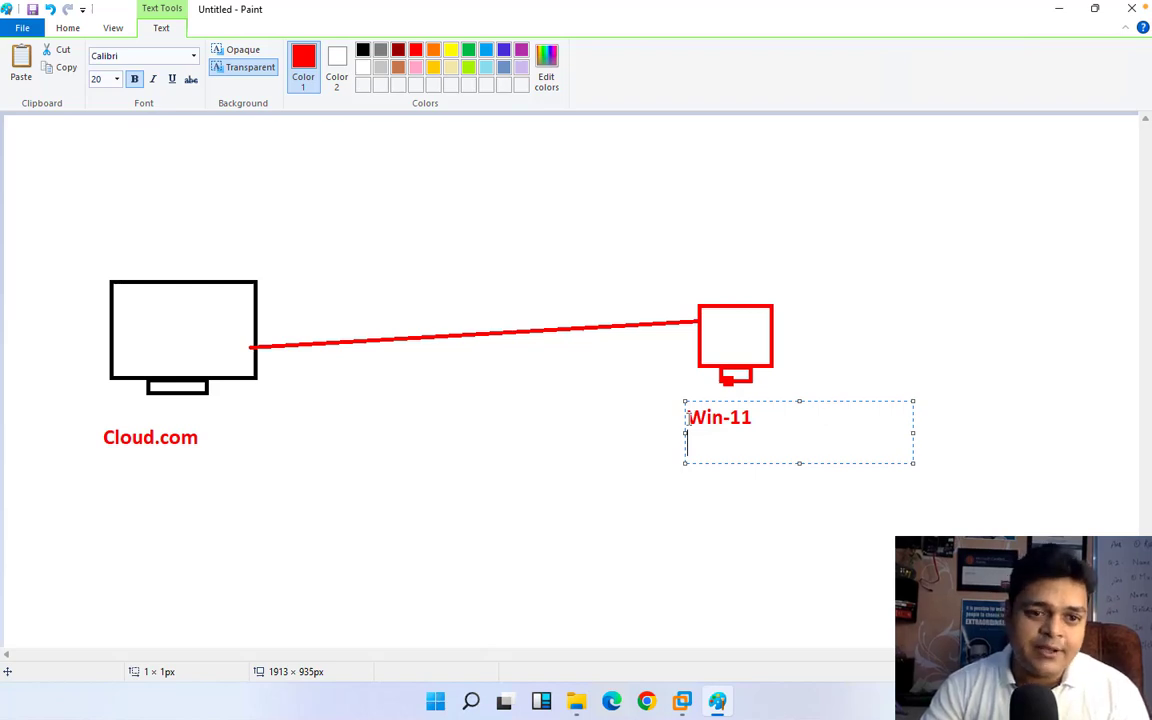
pyautogui.click(494, 394)
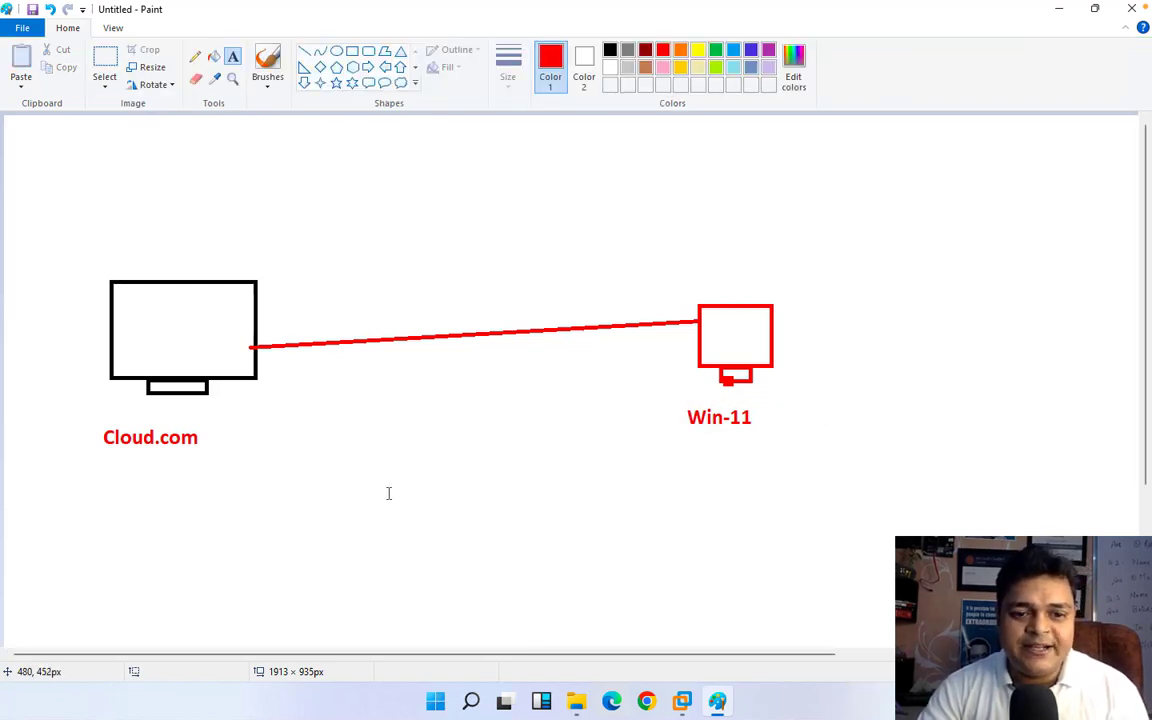
# Step: Add the text "DNS" below and between the two computers and color it indigo
pyautogui.moveTo(389, 497); pyautogui.dragTo(614, 550)
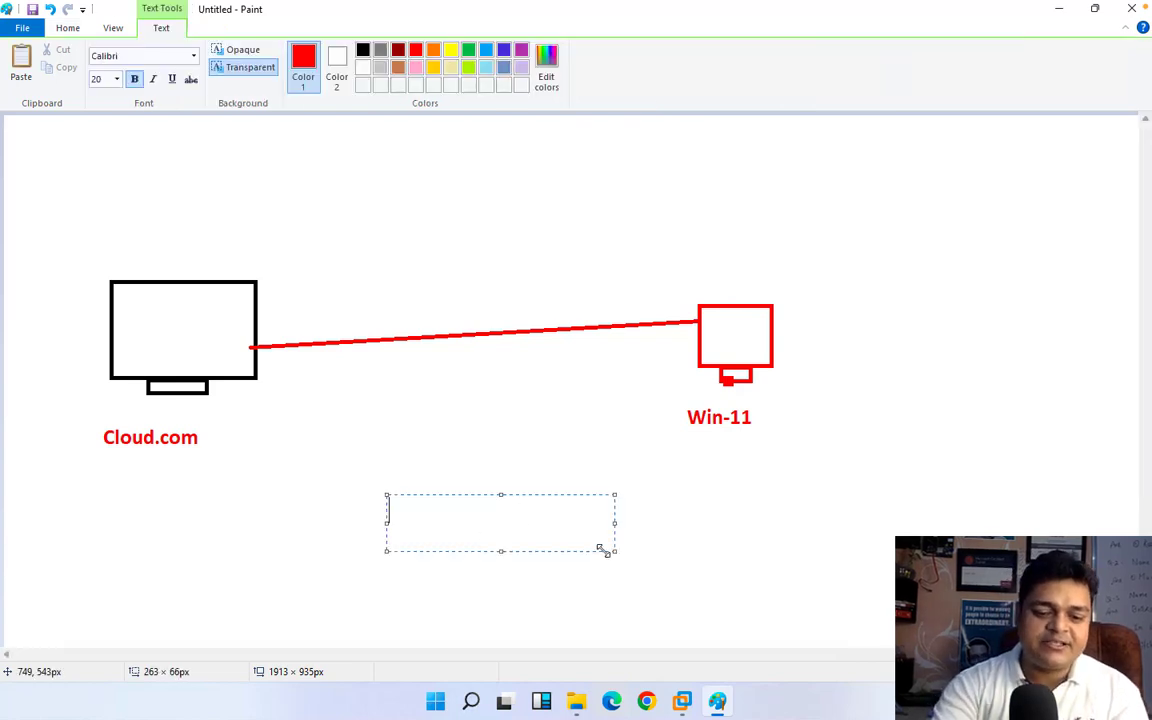
pyautogui.write('DNS')
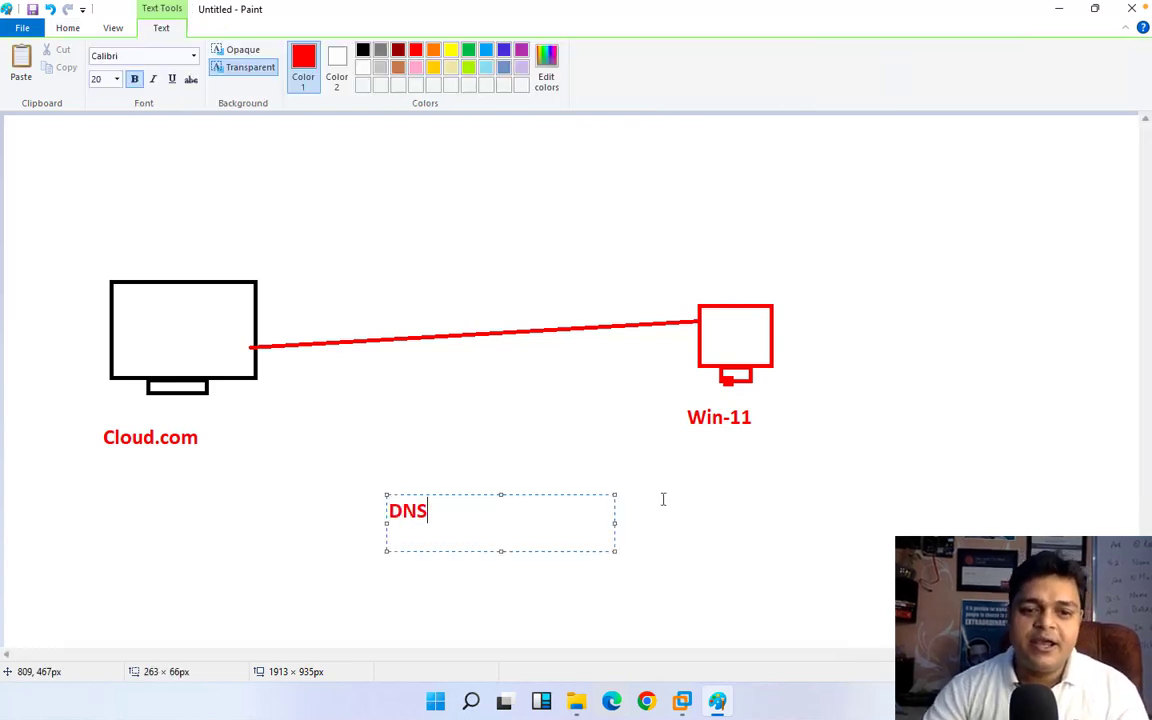
pyautogui.moveTo(465, 532); pyautogui.dragTo(288, 453)
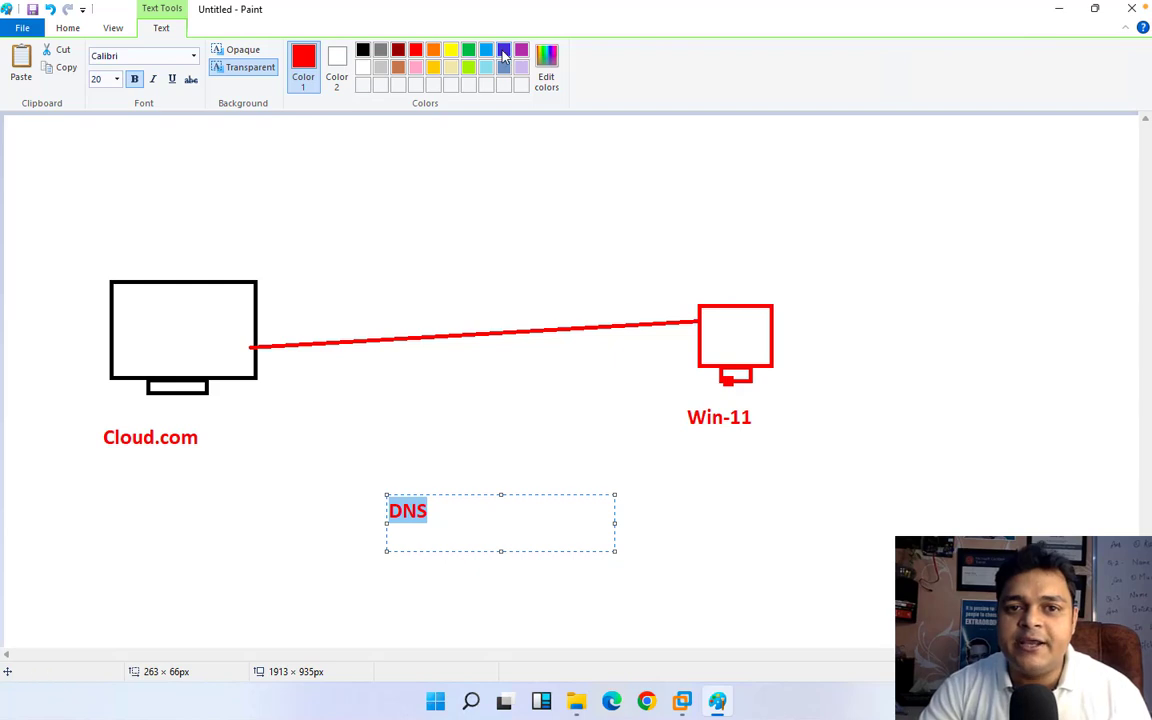
pyautogui.click(503, 52)
pyautogui.click(623, 171)
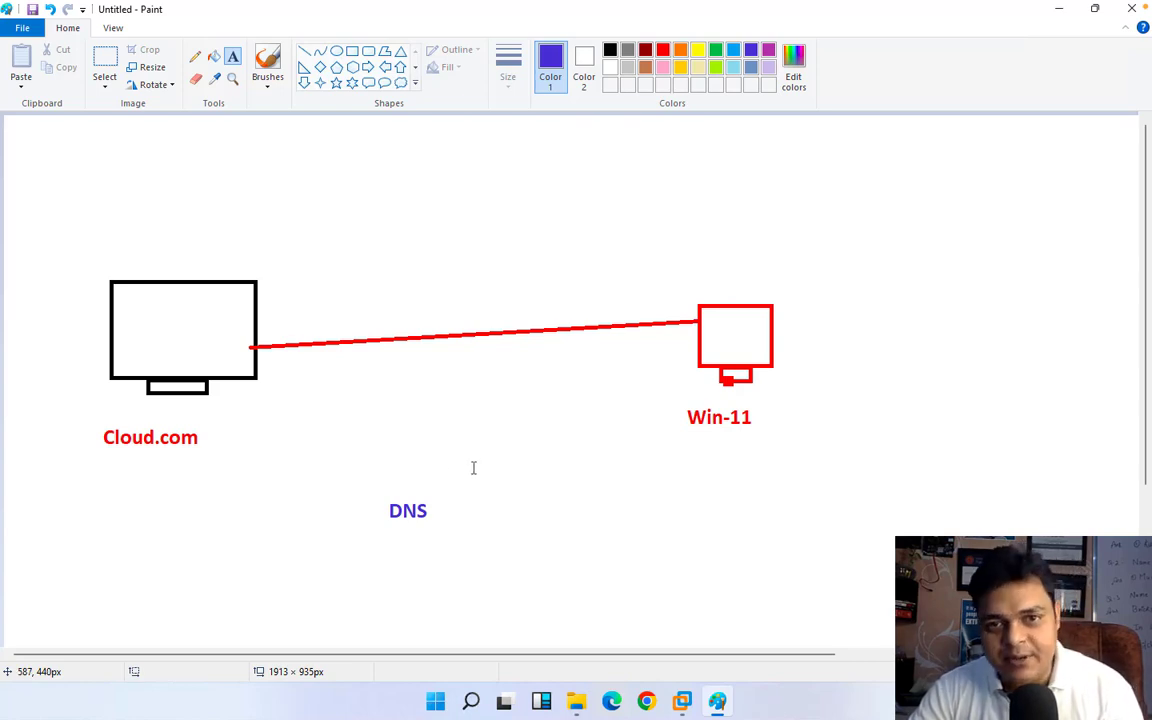
# Step: Draw a curved indigo double-headed arrow with the Pencil, arching over the line from the black computer to the red one
pyautogui.click(195, 56)
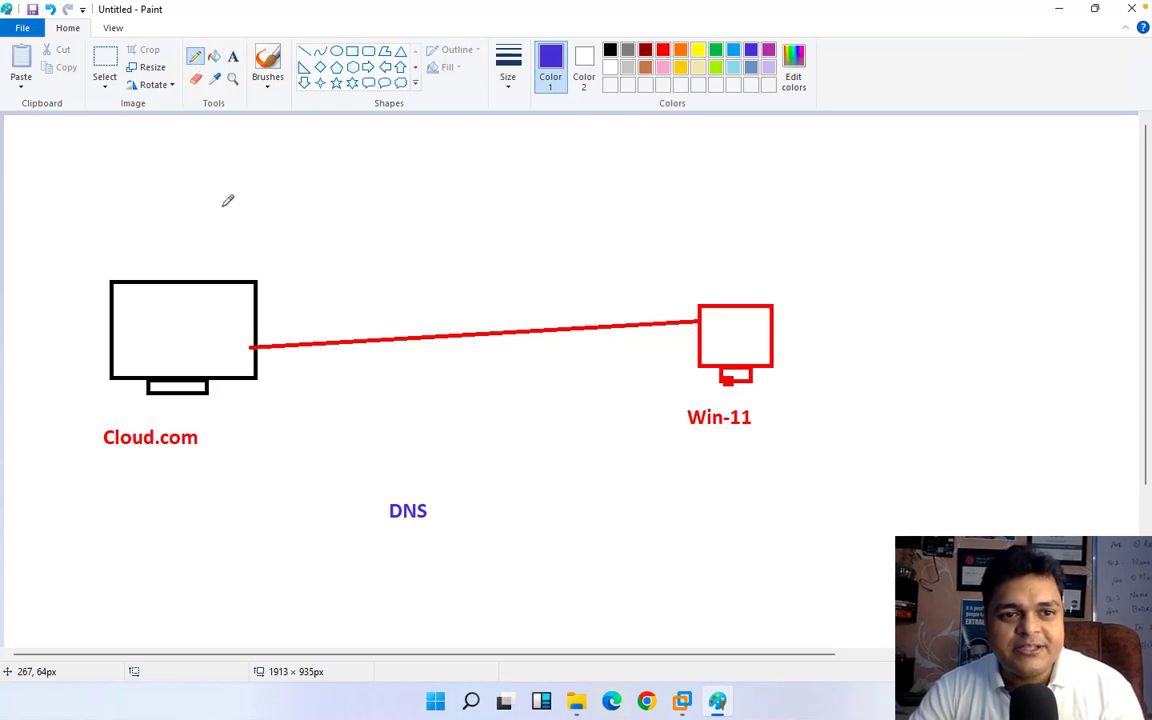
pyautogui.moveTo(193, 266)
pyautogui.mouseDown()
pyautogui.moveTo(270, 200)
pyautogui.moveTo(357, 177)
pyautogui.moveTo(447, 183)
pyautogui.moveTo(635, 234)
pyautogui.moveTo(702, 265)
pyautogui.moveTo(694, 273)
pyautogui.moveTo(721, 272)
pyautogui.moveTo(711, 263)
pyautogui.mouseUp()
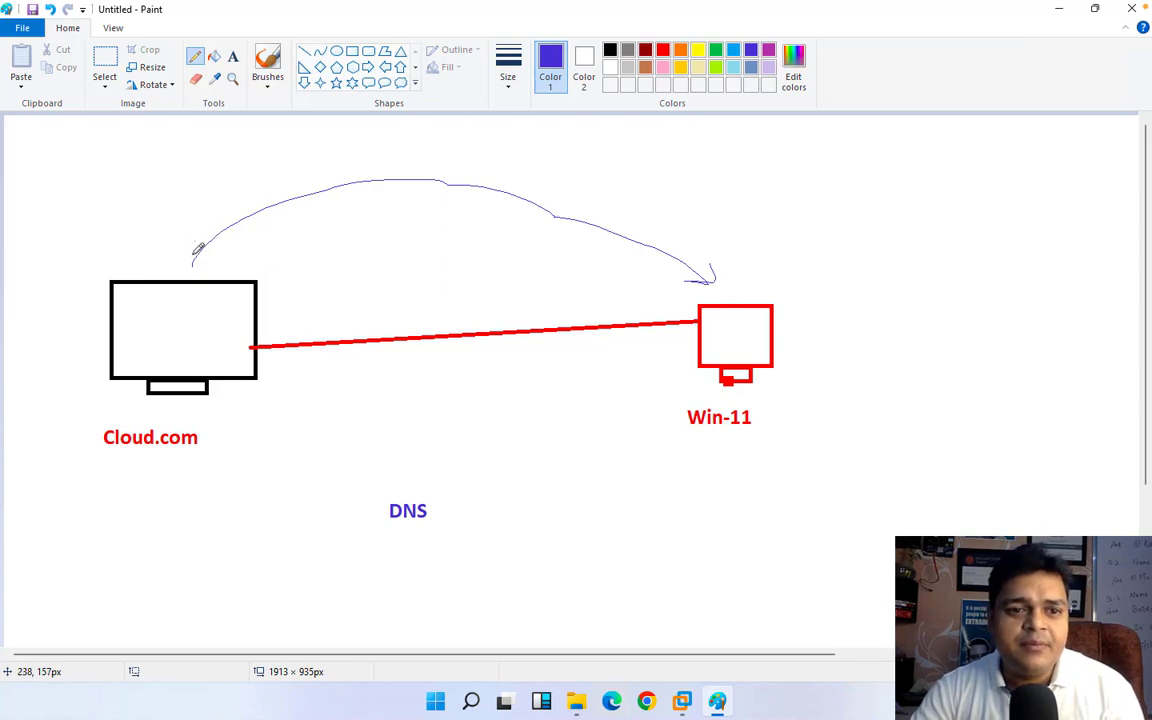
pyautogui.moveTo(198, 248)
pyautogui.mouseDown()
pyautogui.moveTo(191, 266)
pyautogui.moveTo(212, 263)
pyautogui.mouseUp()
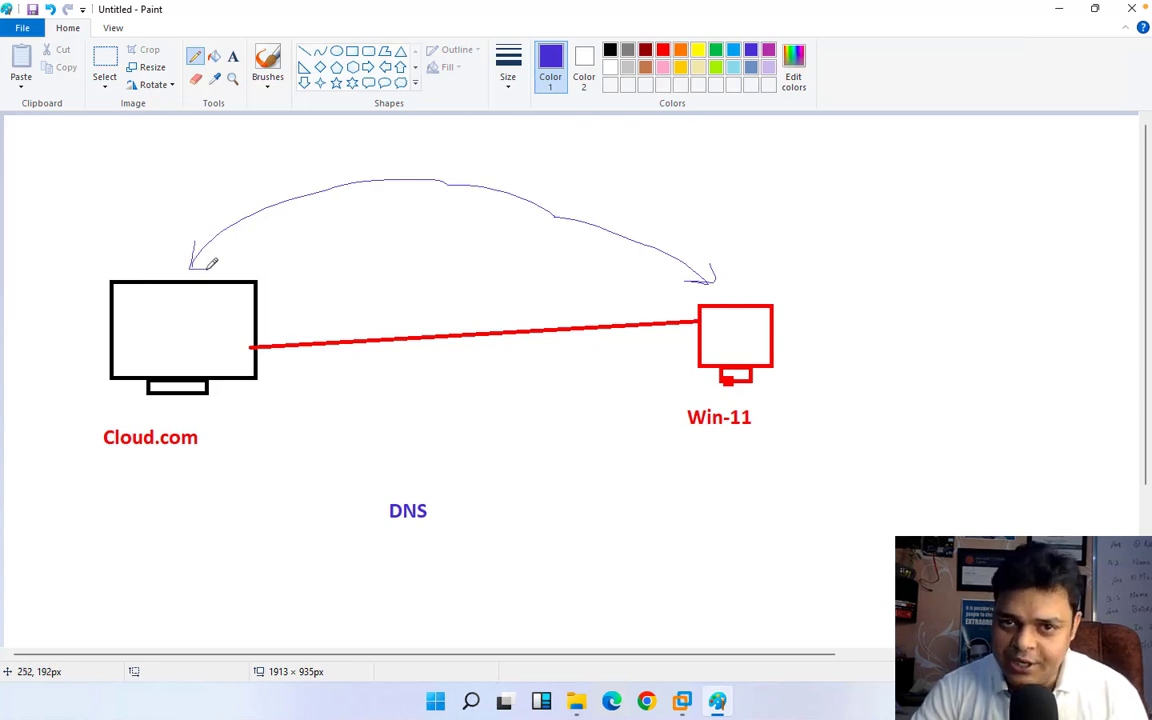
# Step: Add indigo text beside the red computer reading "sales-pc" with "192.168.1.199" two lines below it
pyautogui.click(232, 56)
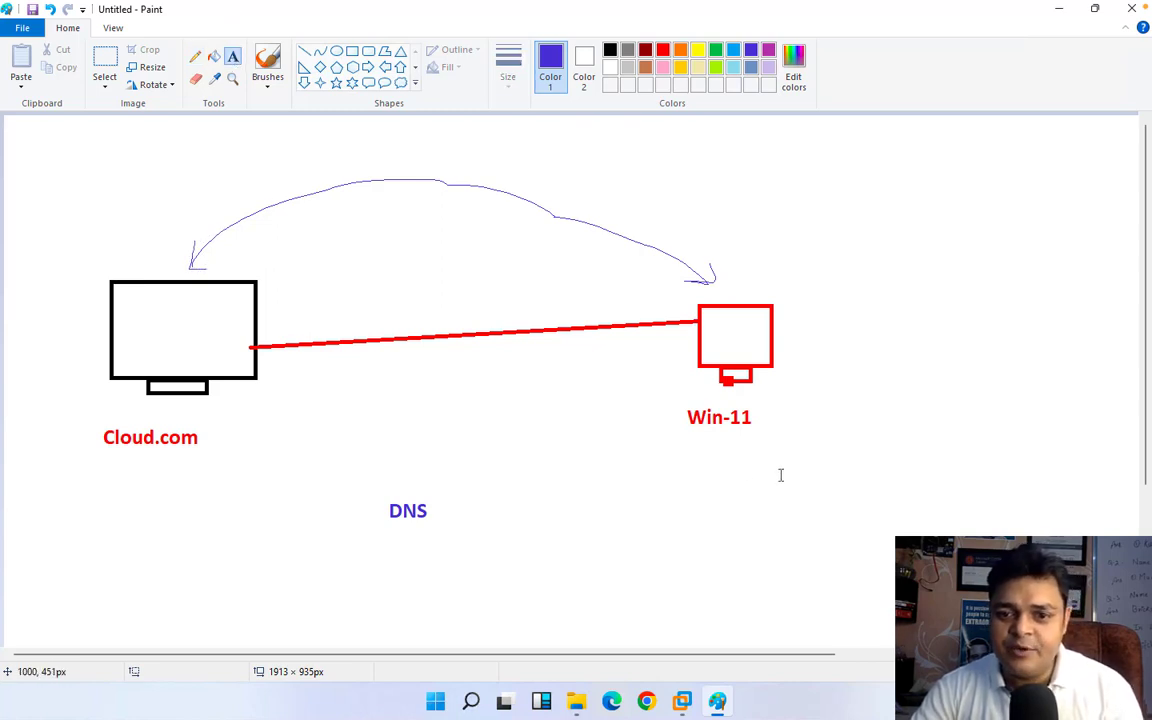
pyautogui.moveTo(795, 324); pyautogui.dragTo(911, 363)
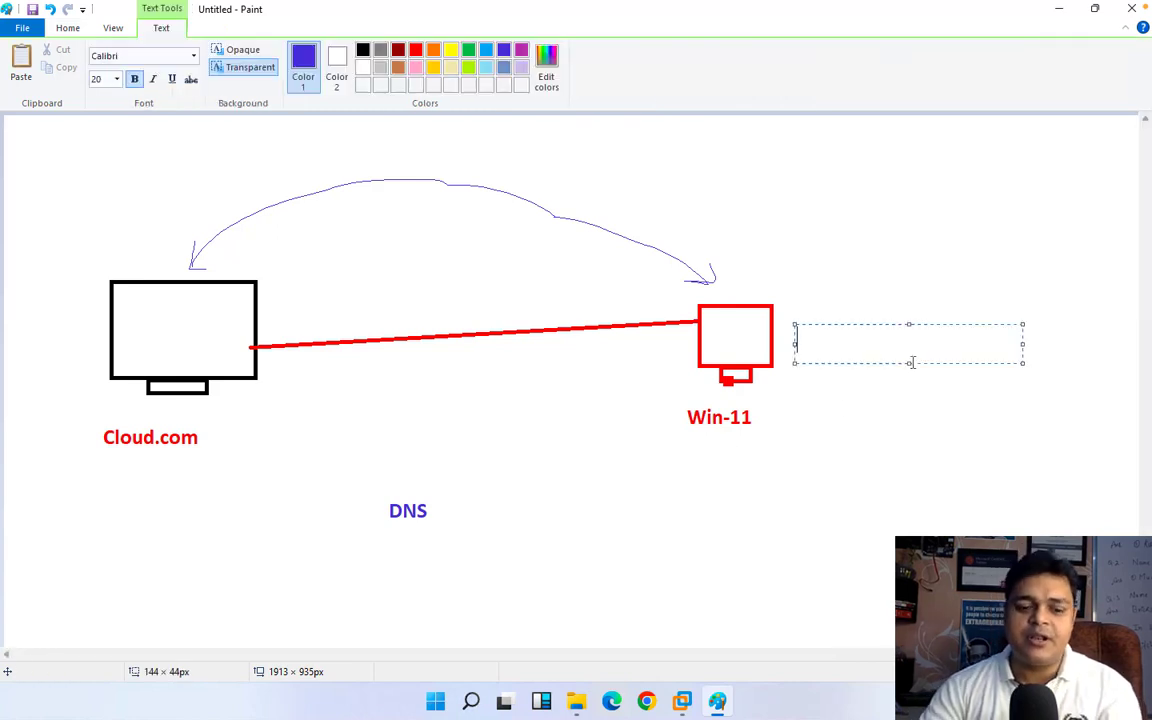
pyautogui.write('sales')
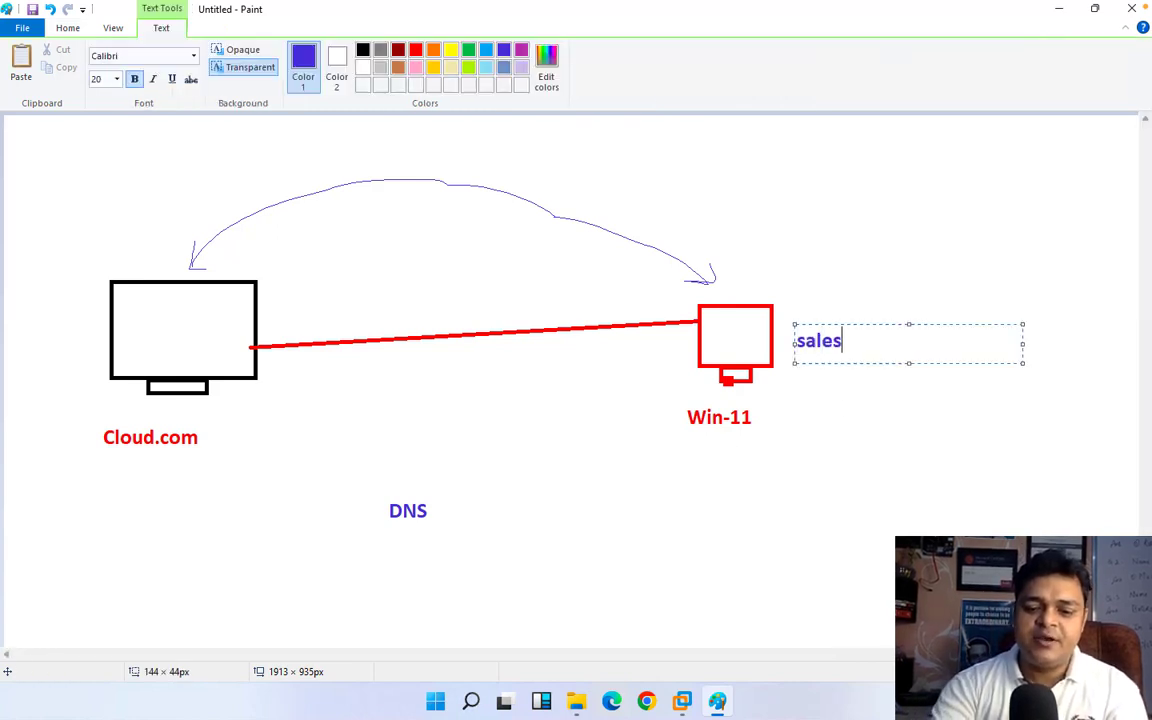
pyautogui.write('-pc')
pyautogui.press('Return')
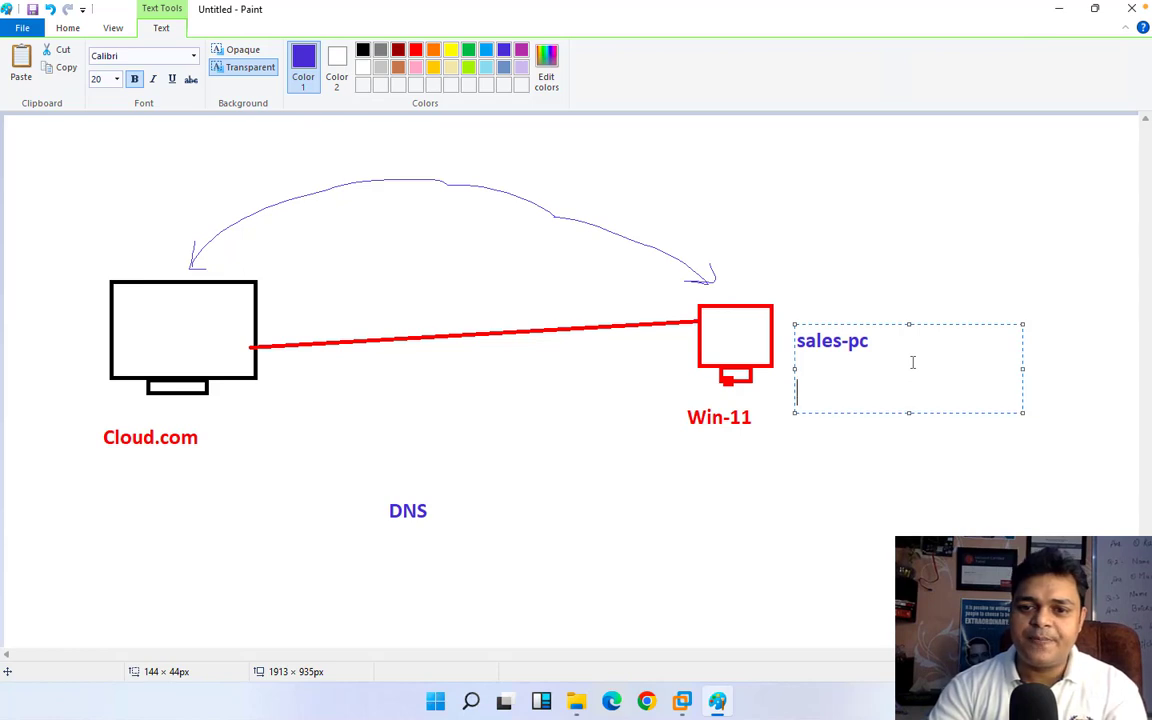
pyautogui.write('192.168')
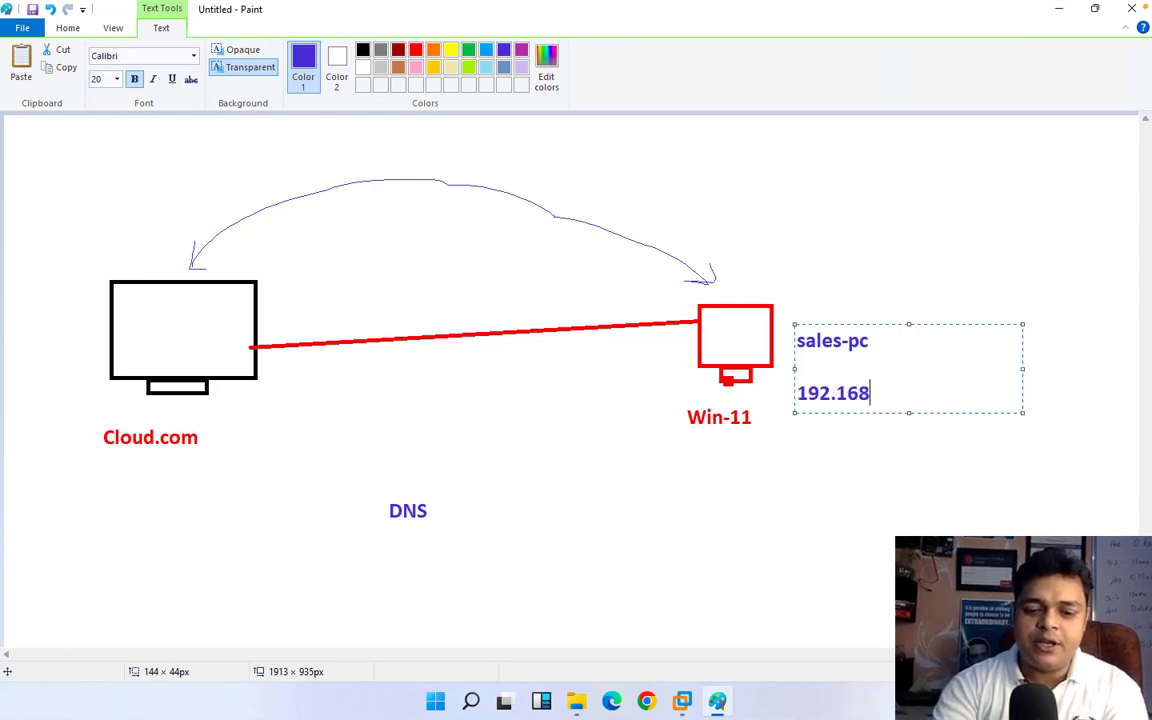
pyautogui.write('.1.199')
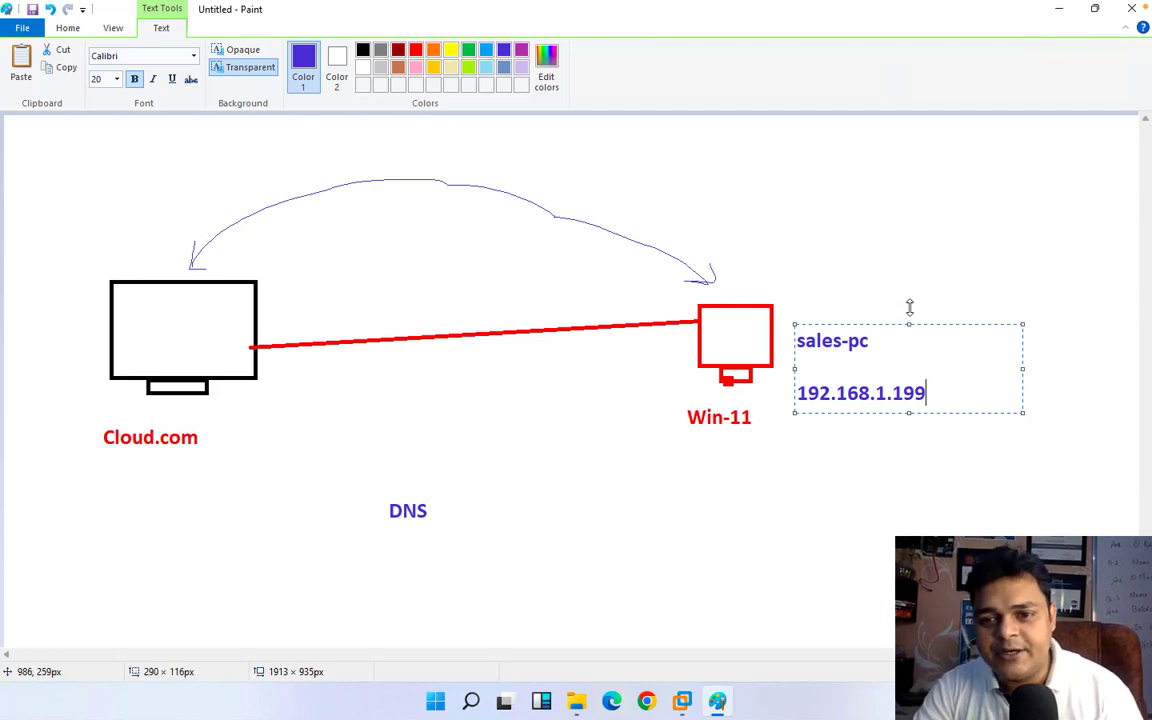
# Step: Move the "sales-pc" and "192.168.1.199" text up so it sits level with the red computer
pyautogui.moveTo(909, 307); pyautogui.dragTo(908, 288)
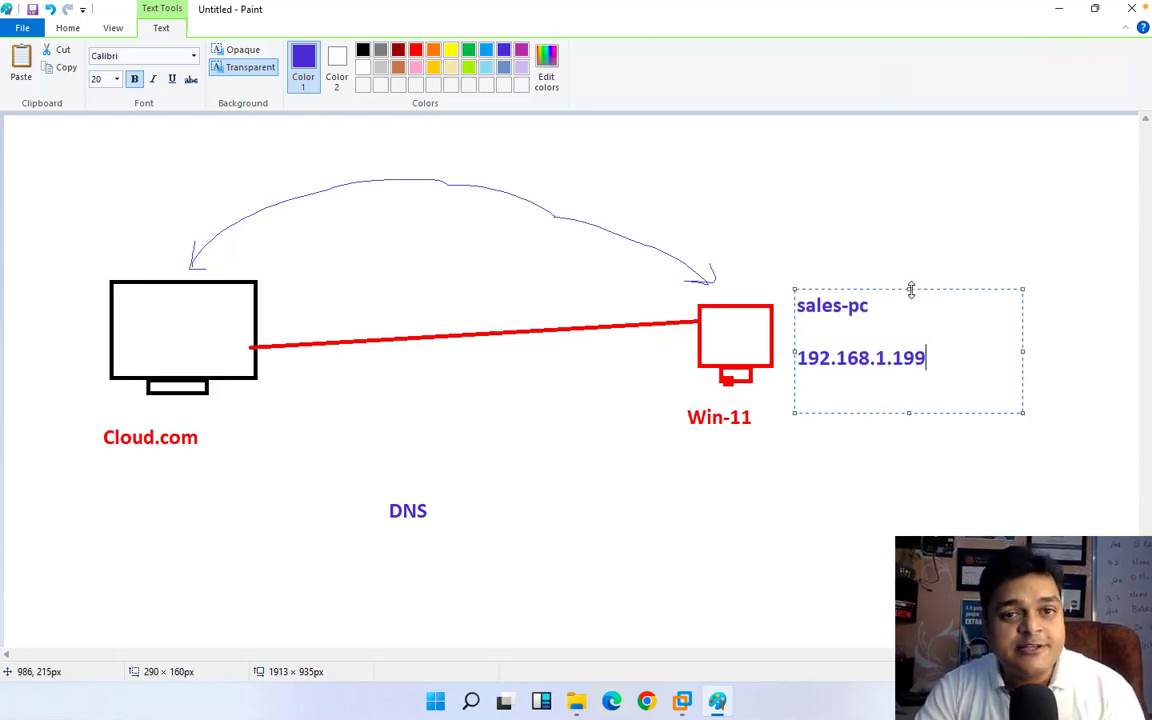
pyautogui.click(940, 427)
# Step: Add the indigo text "Hostname :Domain" in a new text box below the Cloud.com label
pyautogui.moveTo(78, 489); pyautogui.dragTo(308, 572)
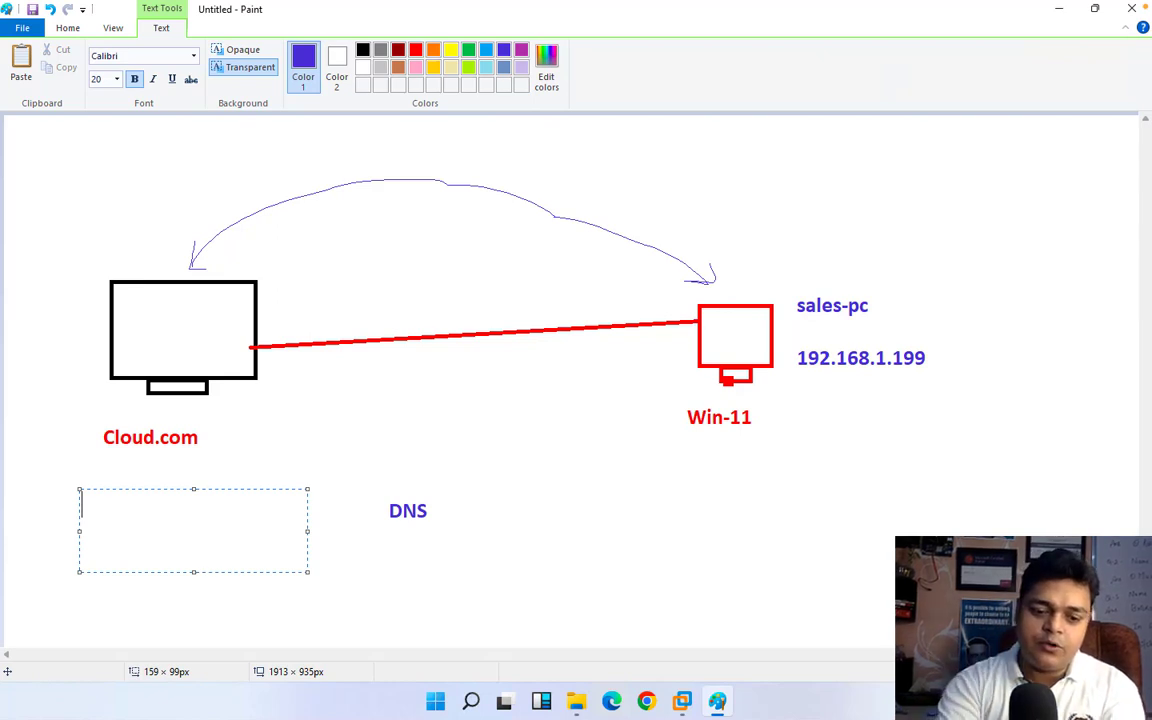
pyautogui.write('Domain')
pyautogui.press('Return')
pyautogui.press('Return')
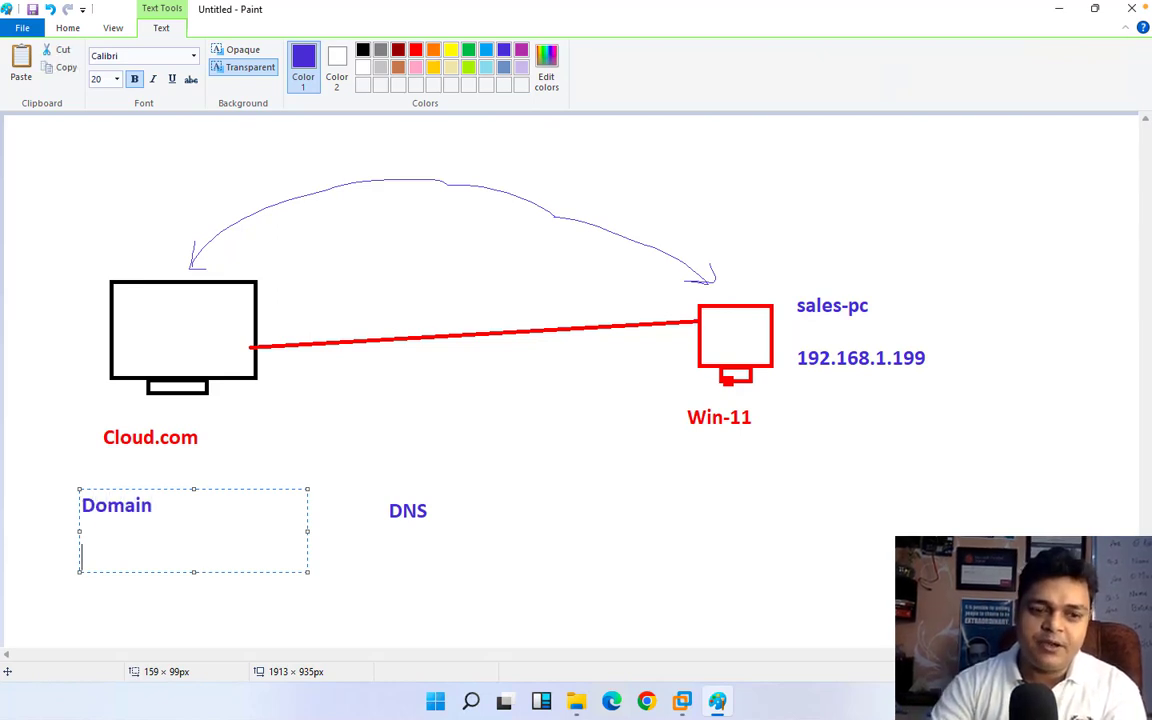
pyautogui.press('Up')
pyautogui.press('Up')
pyautogui.write('Host')
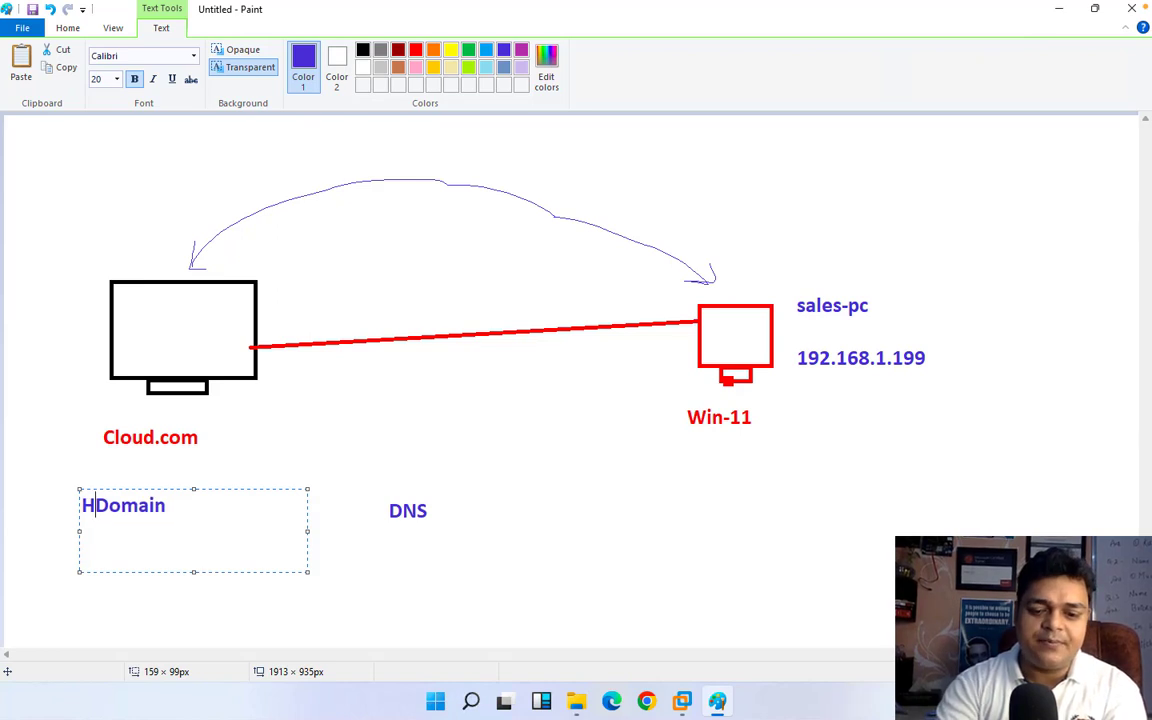
pyautogui.write('name :')
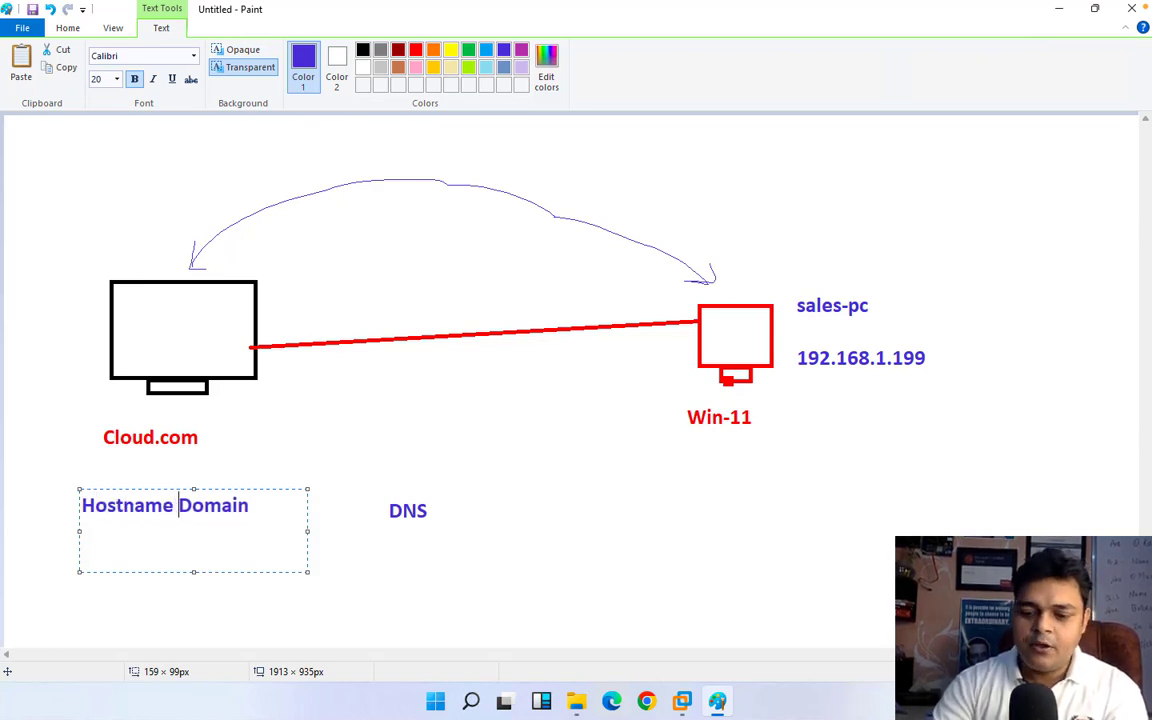
pyautogui.click(278, 516)
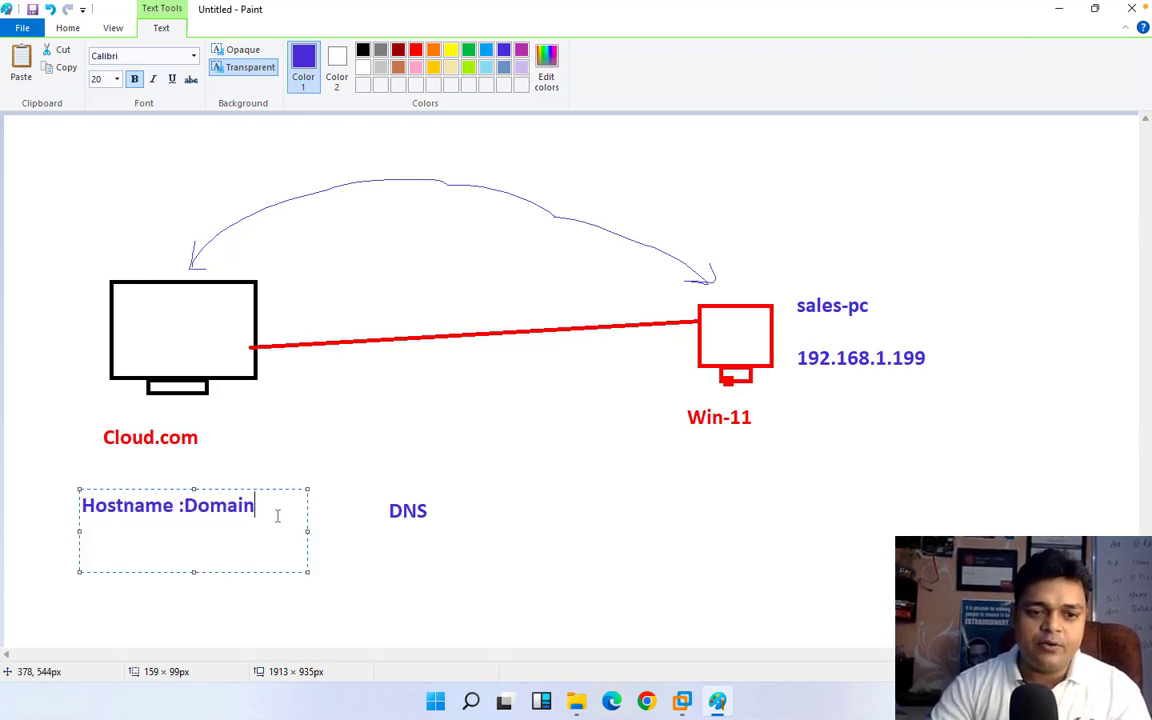
# Step: Add the line "IP-192.168.1.100" two lines below the hostname text and finish the text box
pyautogui.press('Return')
pyautogui.press('Return')
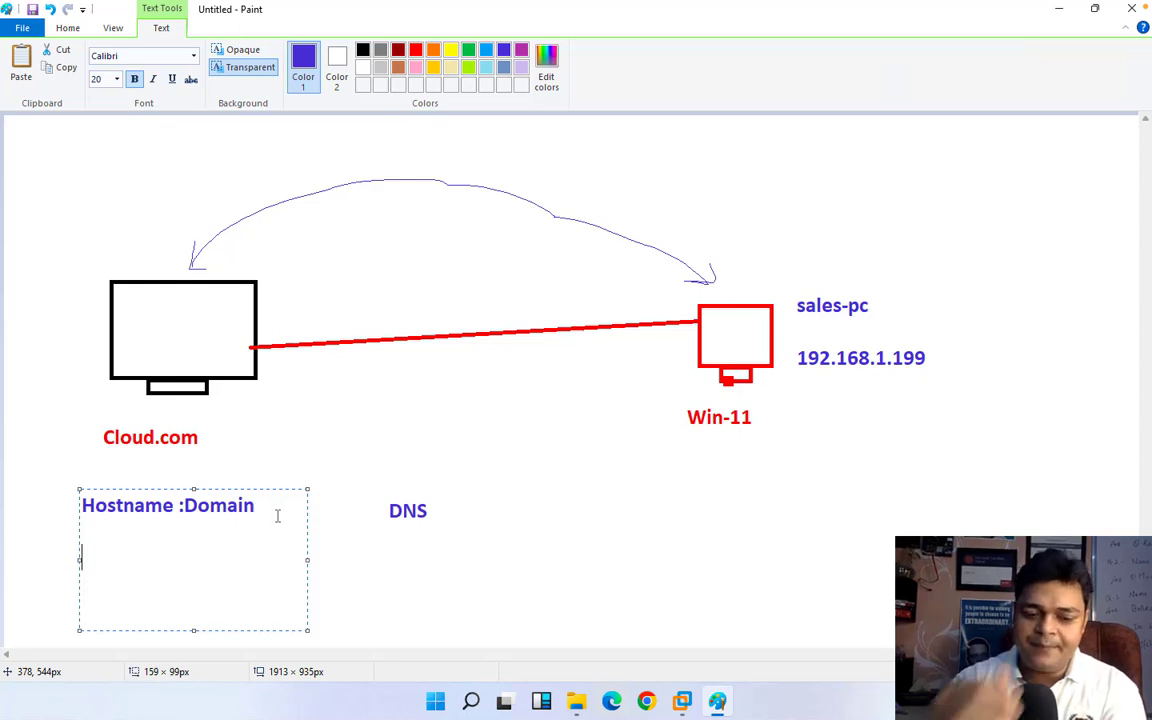
pyautogui.write('192.16')
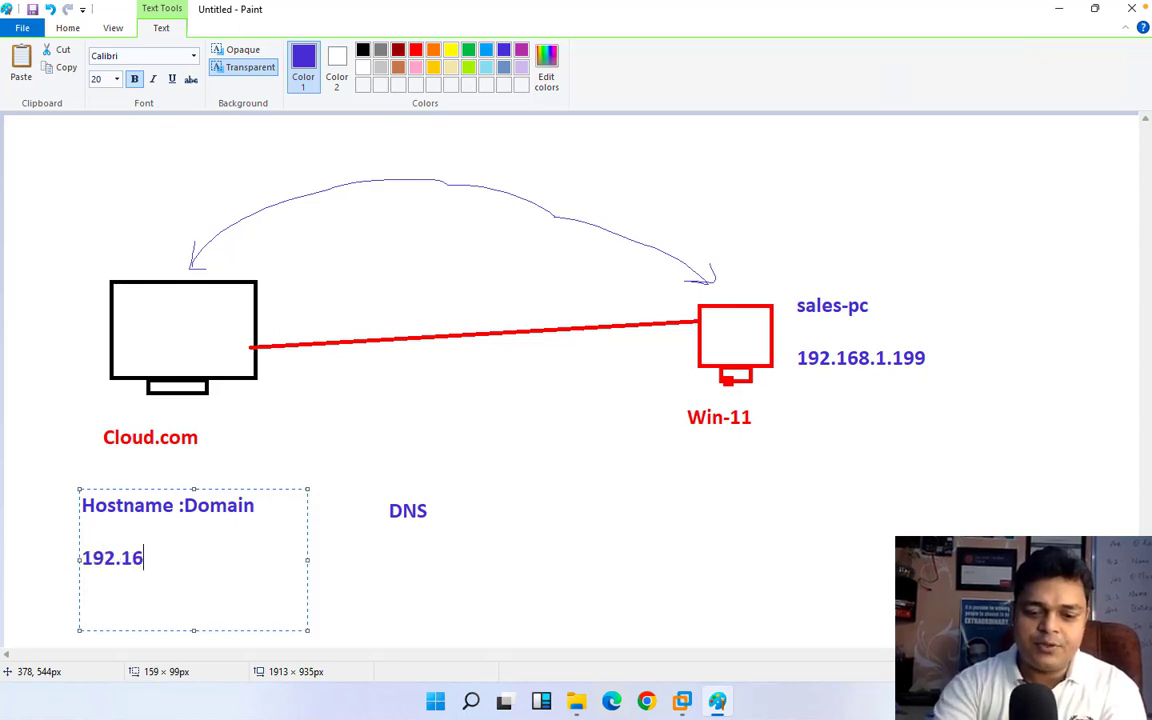
pyautogui.write('8.1.100')
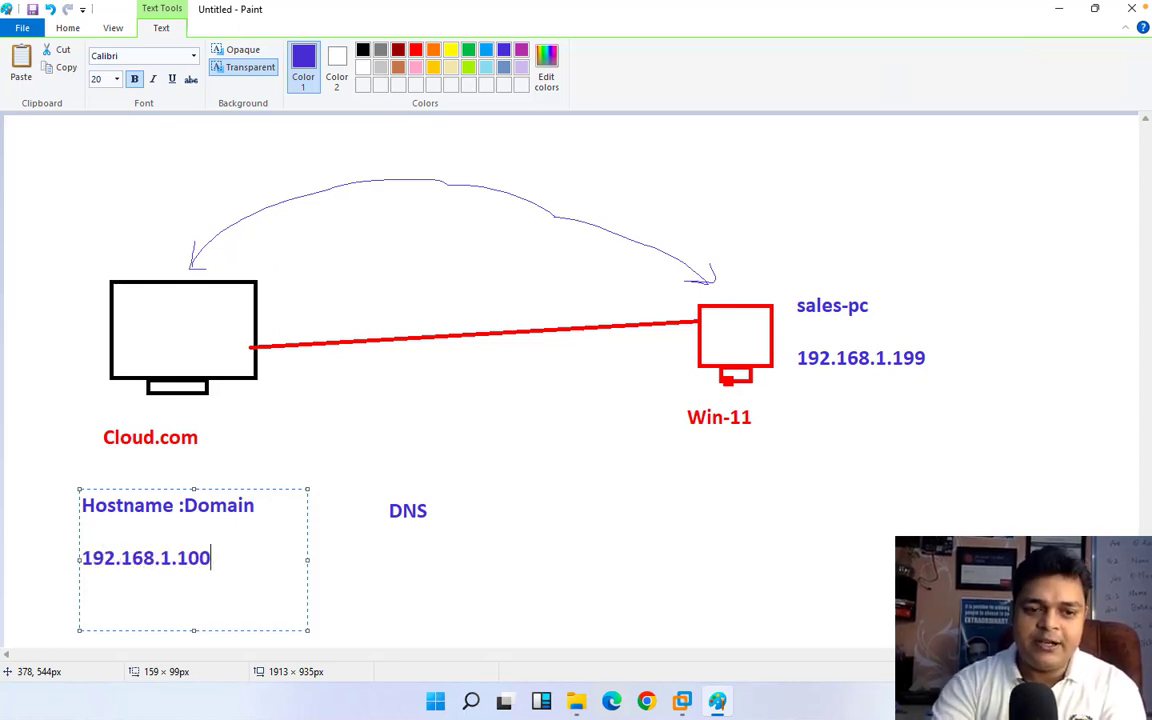
pyautogui.click(84, 558)
pyautogui.write('IP-')
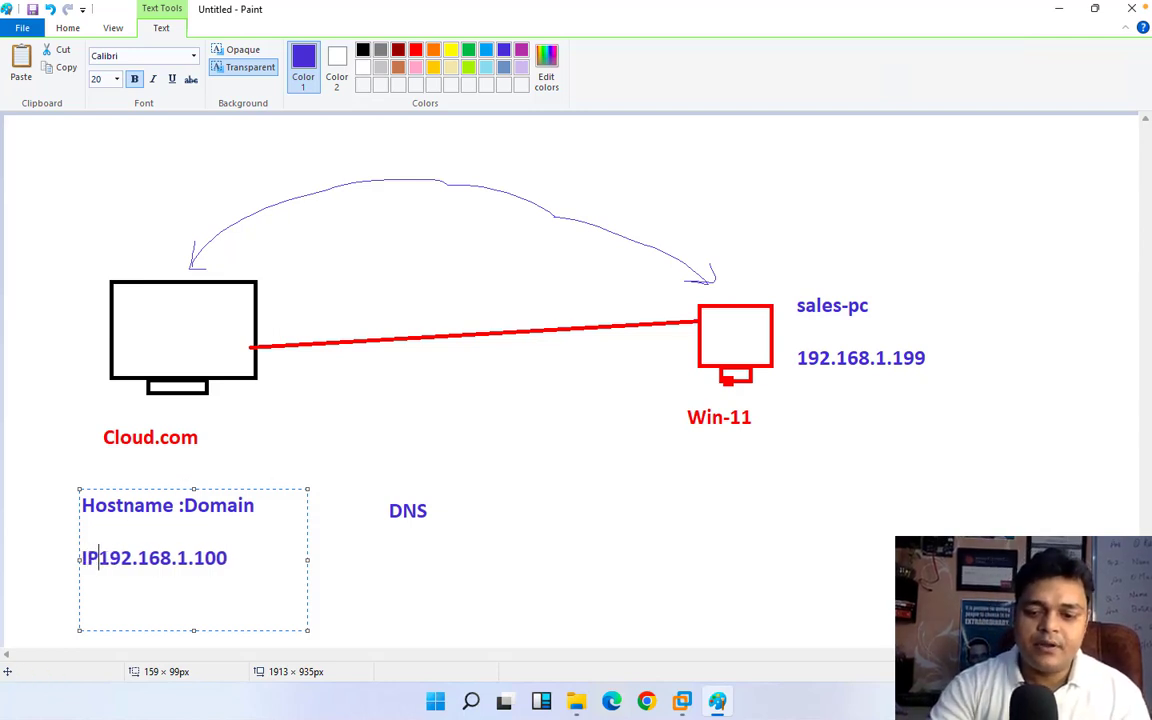
pyautogui.click(379, 552)
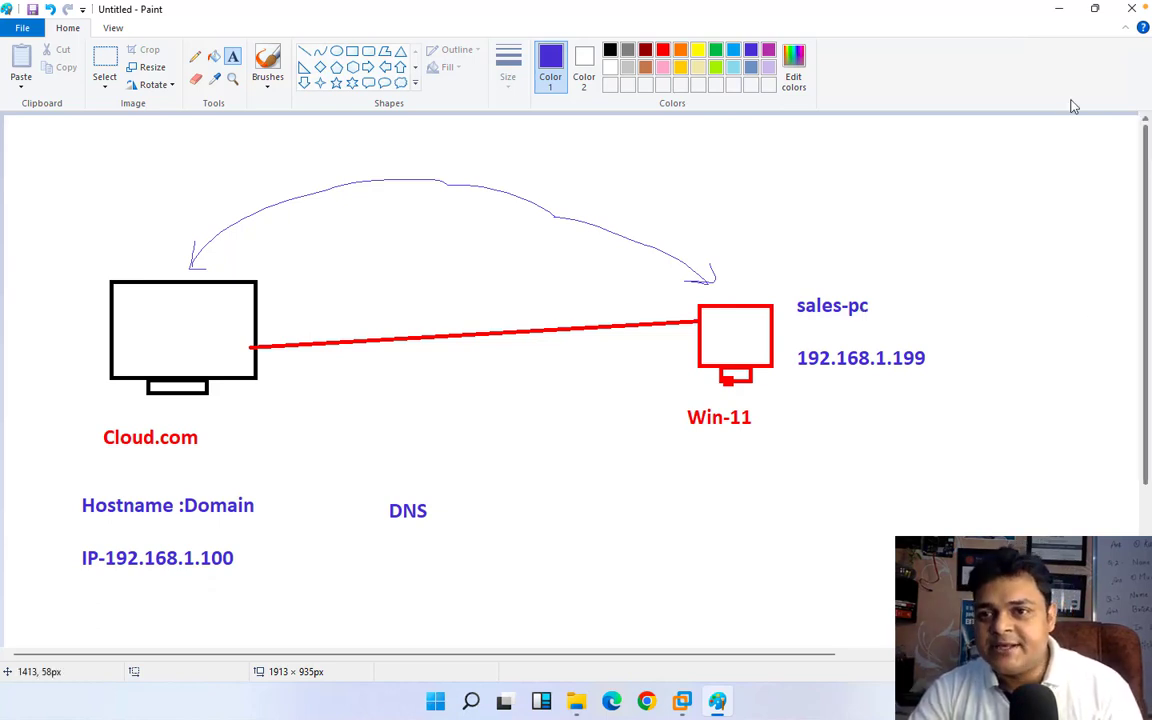
# Step: Minimize the Paint drawing and re-sort the desktop icons so shortcuts and folders come before the files
pyautogui.click(1060, 12)
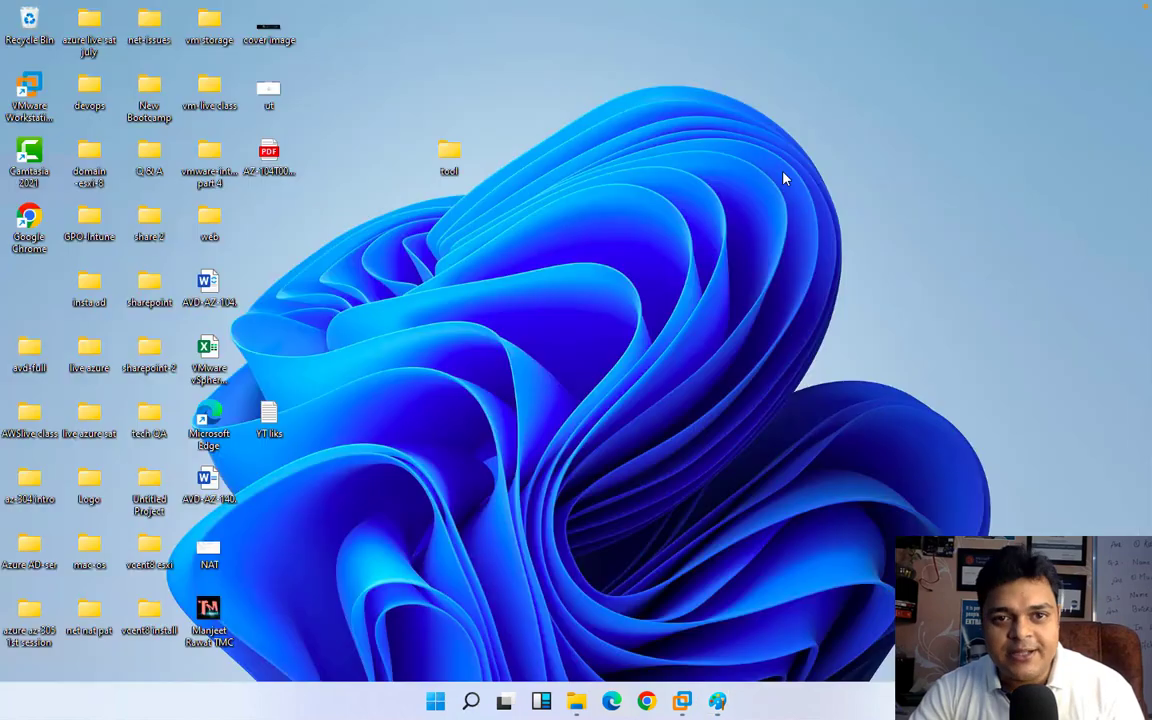
pyautogui.rightClick(725, 231)
pyautogui.moveTo(812, 264)
pyautogui.click(933, 273)
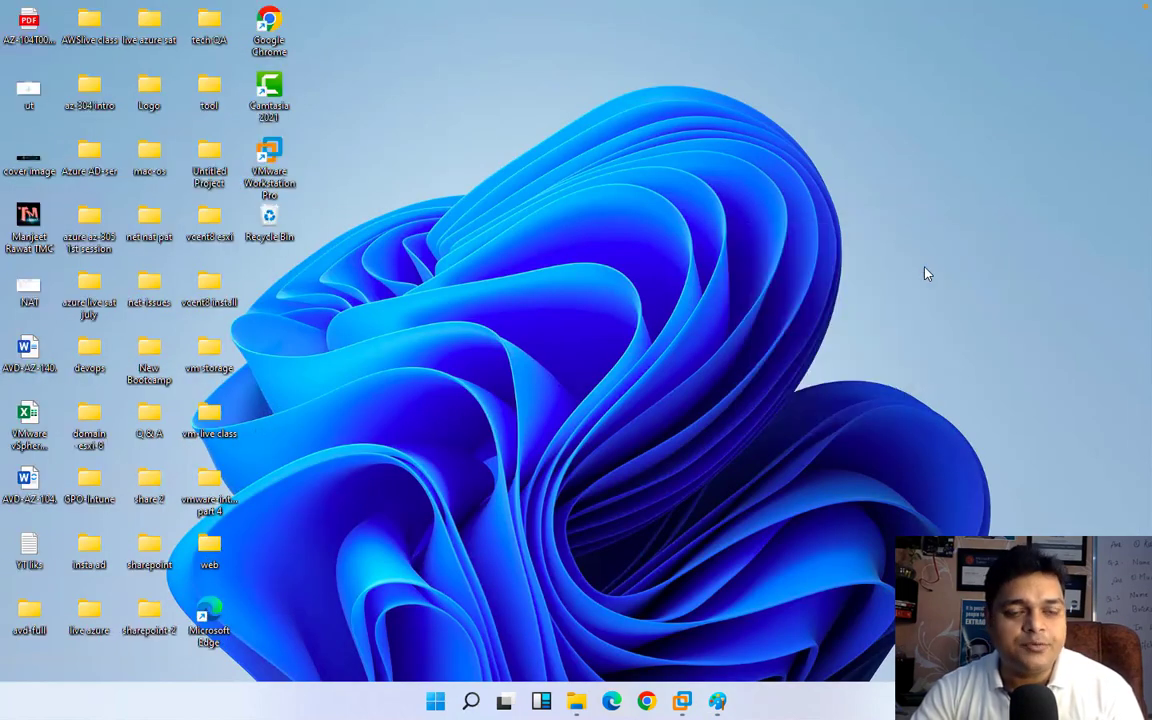
pyautogui.rightClick(752, 240)
pyautogui.click(798, 283)
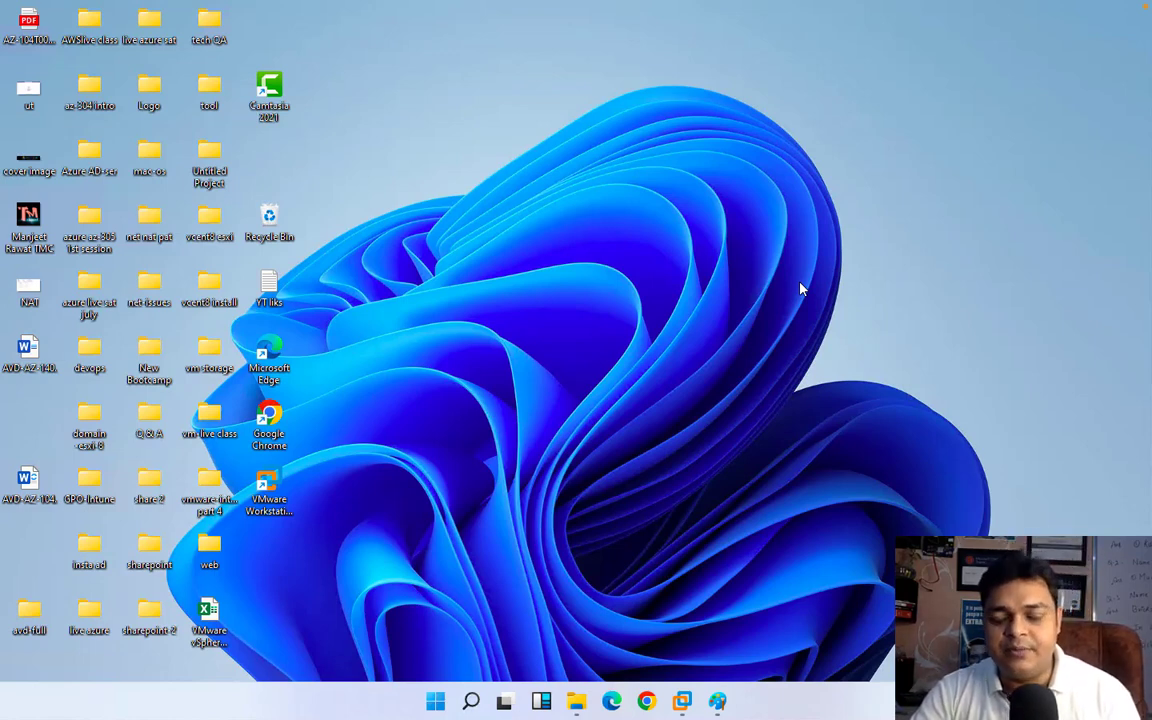
pyautogui.rightClick(663, 186)
pyautogui.moveTo(741, 203)
pyautogui.click(868, 228)
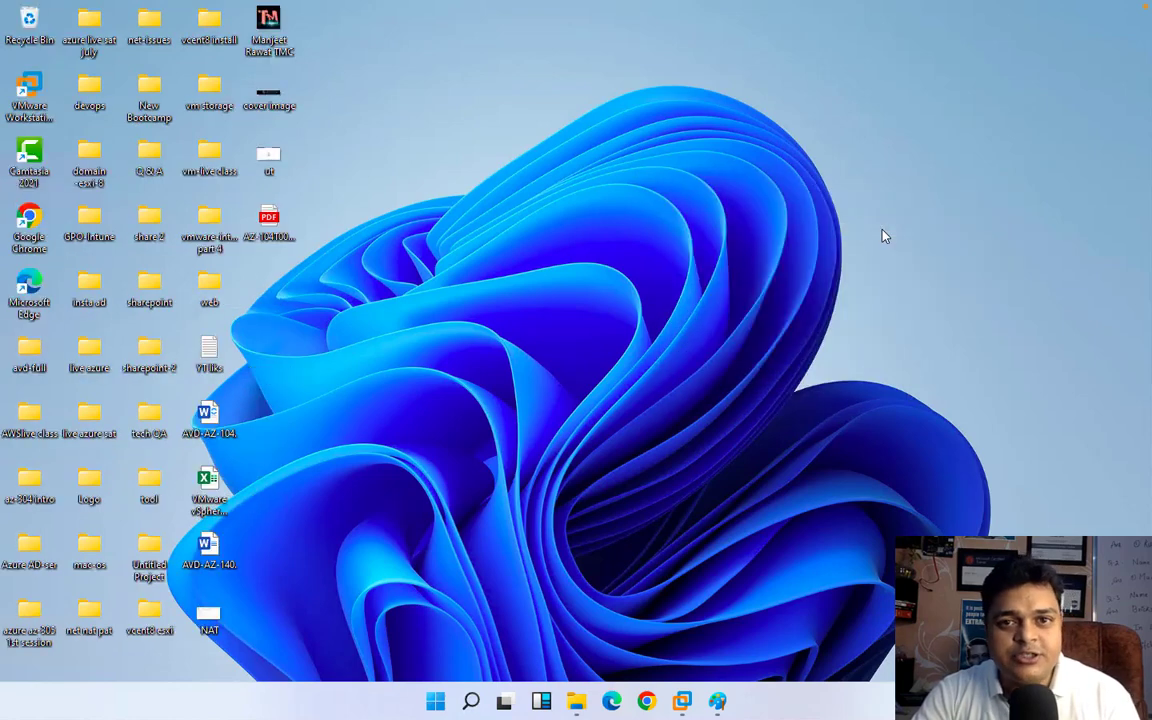
# Step: Switch to the Domain Server 2016 virtual machine and open Server Manager
pyautogui.moveTo(682, 700)
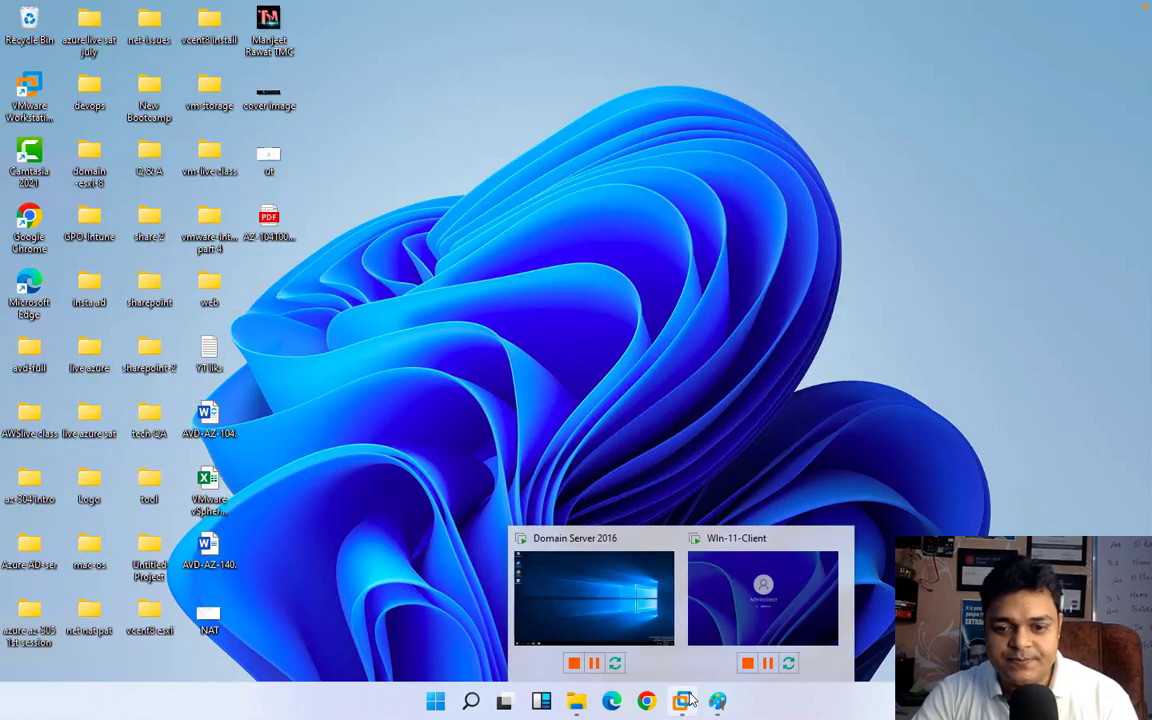
pyautogui.click(606, 592)
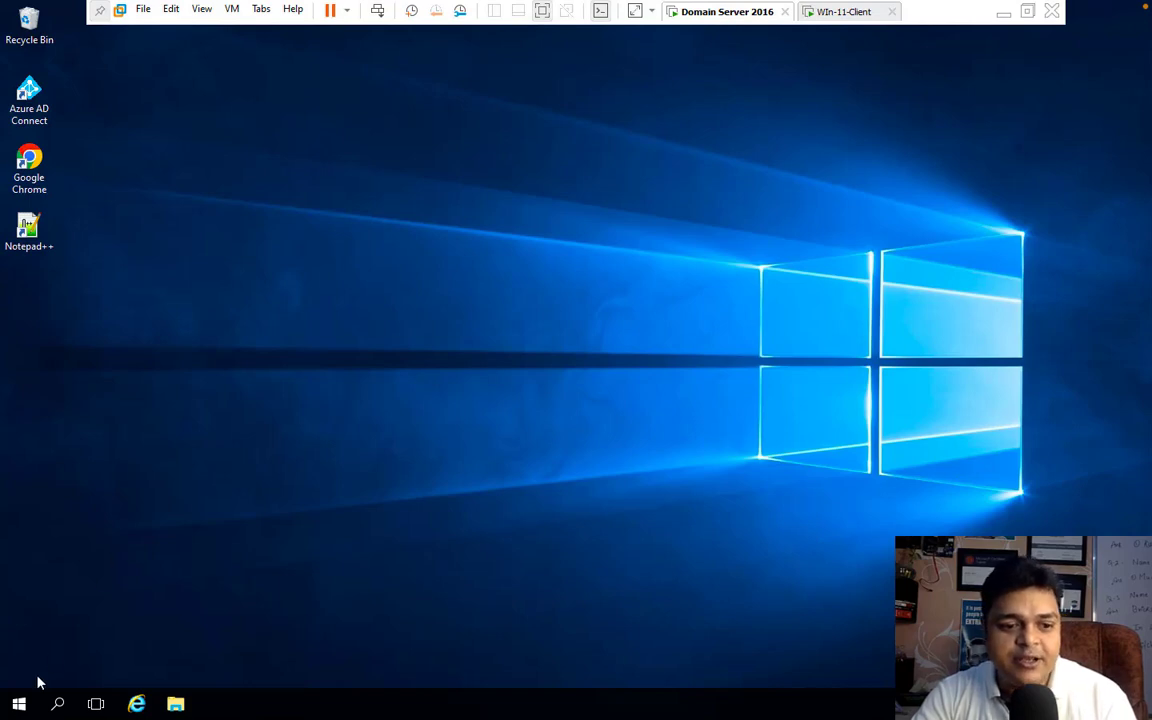
pyautogui.click(16, 708)
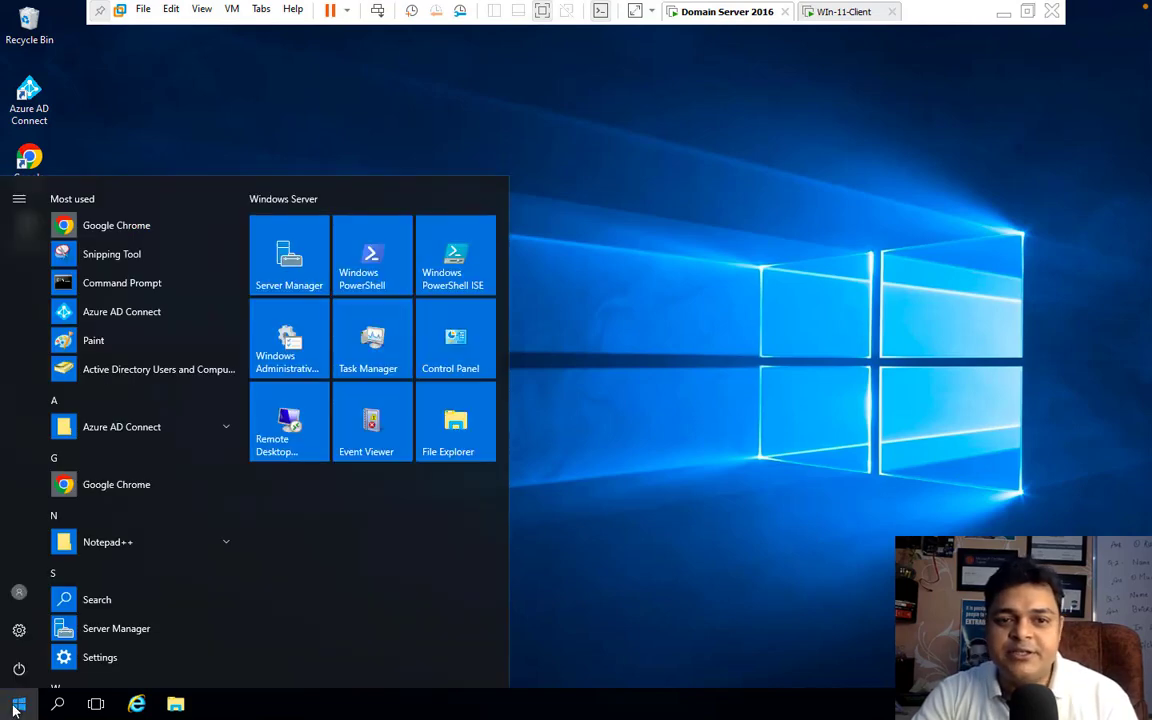
pyautogui.click(310, 275)
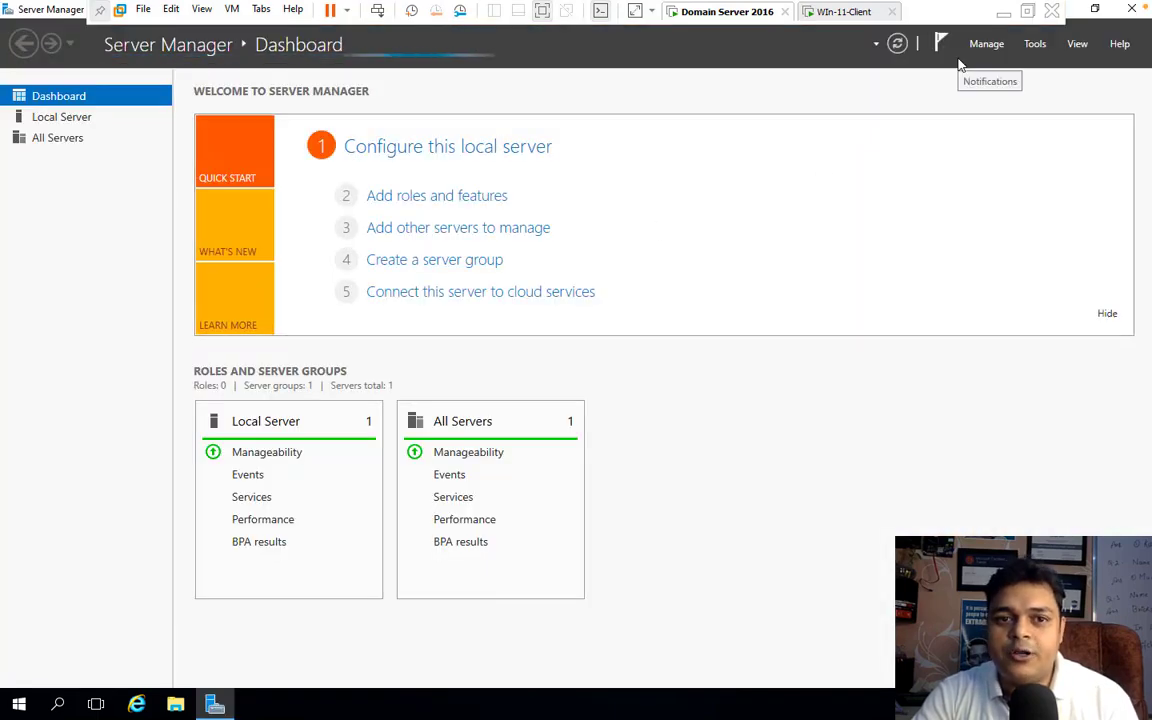
# Step: Open Active Directory Users and Computers, list the Computers container of cloud.com, and widen the Name column
pyautogui.click(1037, 44)
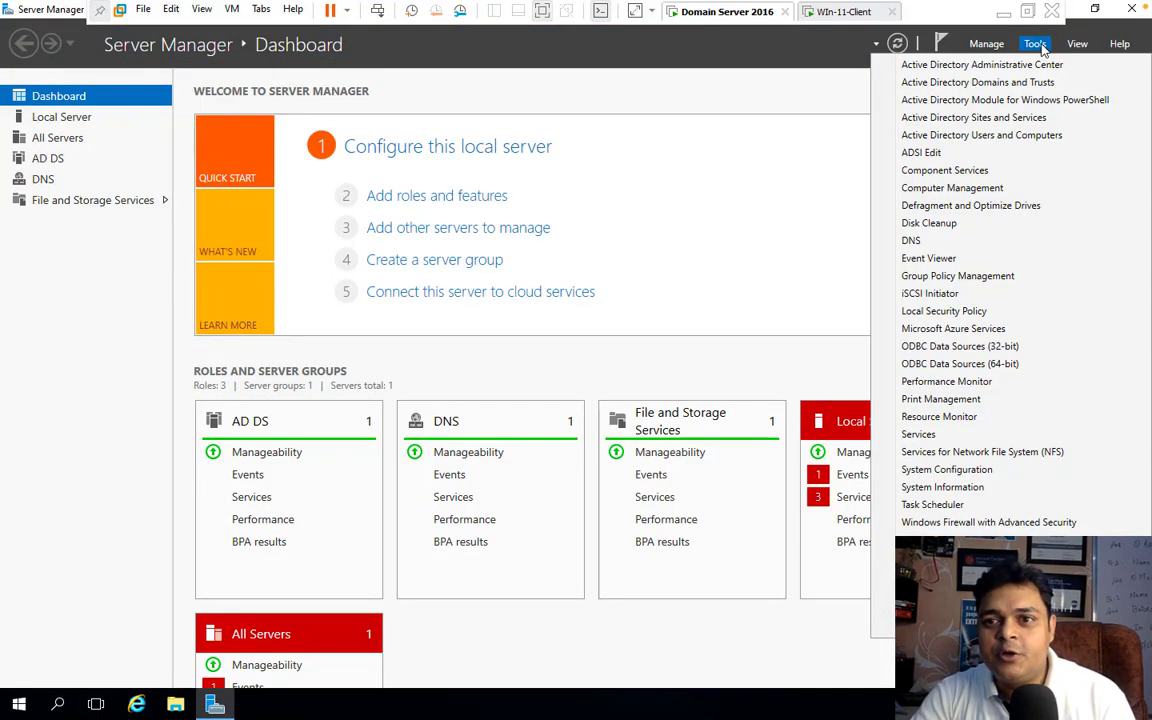
pyautogui.click(984, 141)
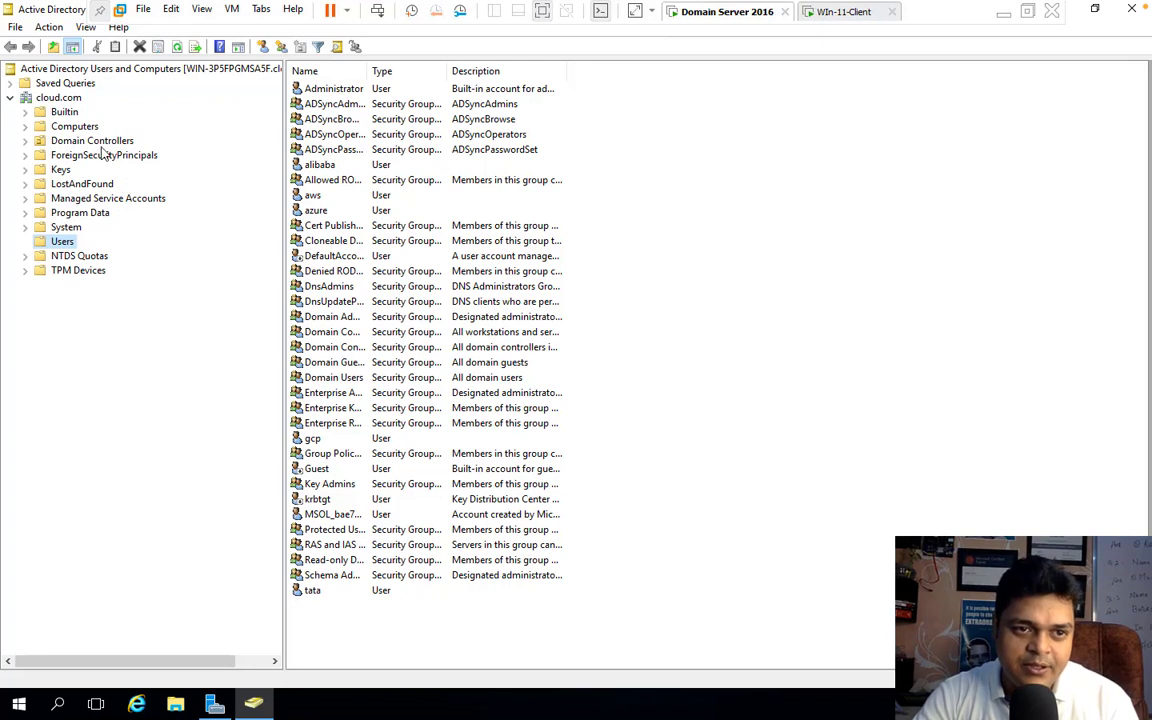
pyautogui.click(80, 125)
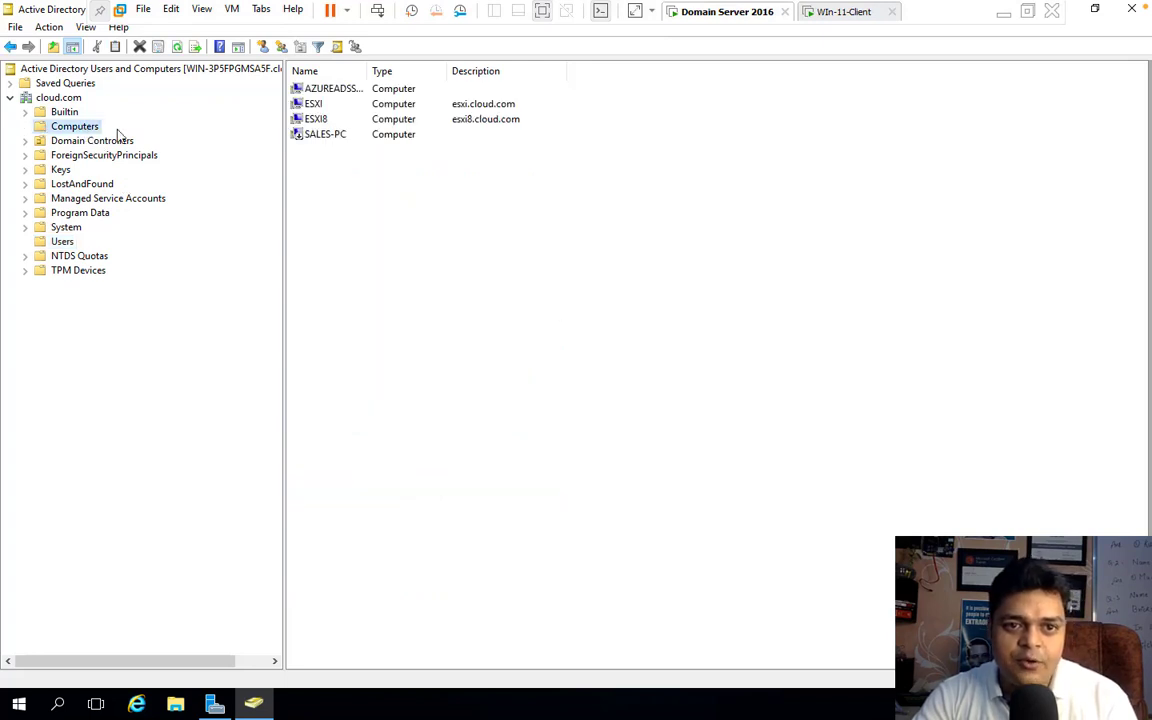
pyautogui.moveTo(368, 72); pyautogui.dragTo(507, 72)
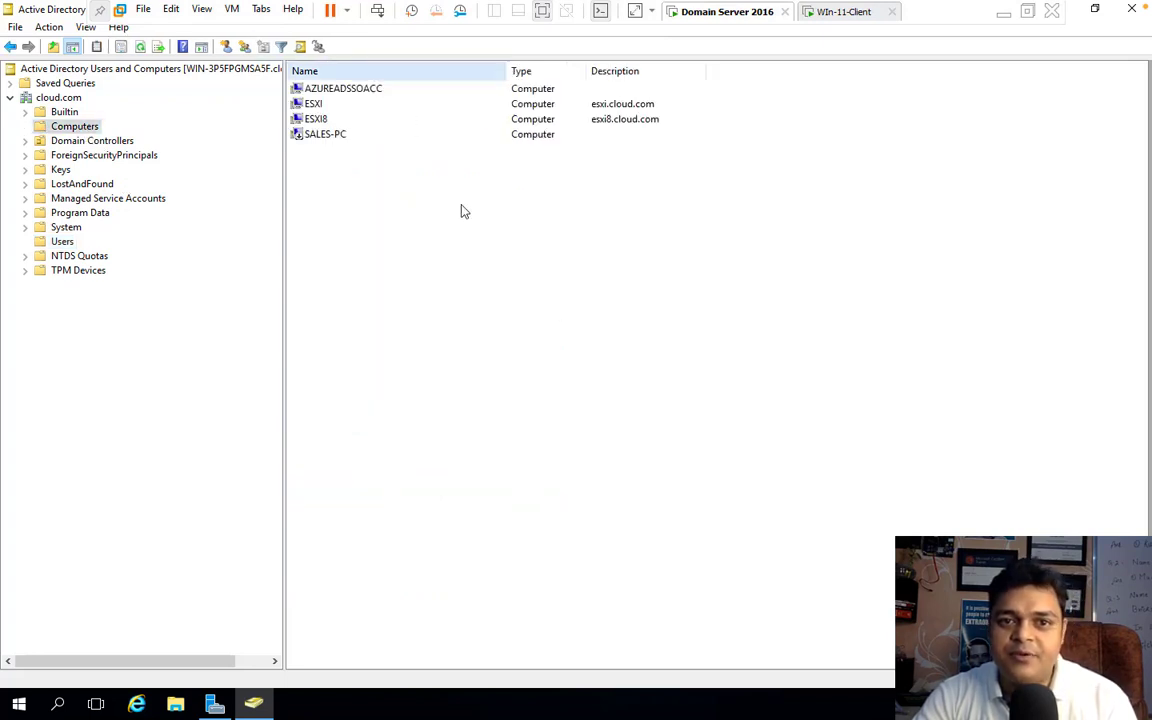
# Step: Delete the SALES-PC computer account from the Computers container
pyautogui.rightClick(322, 138)
pyautogui.click(372, 294)
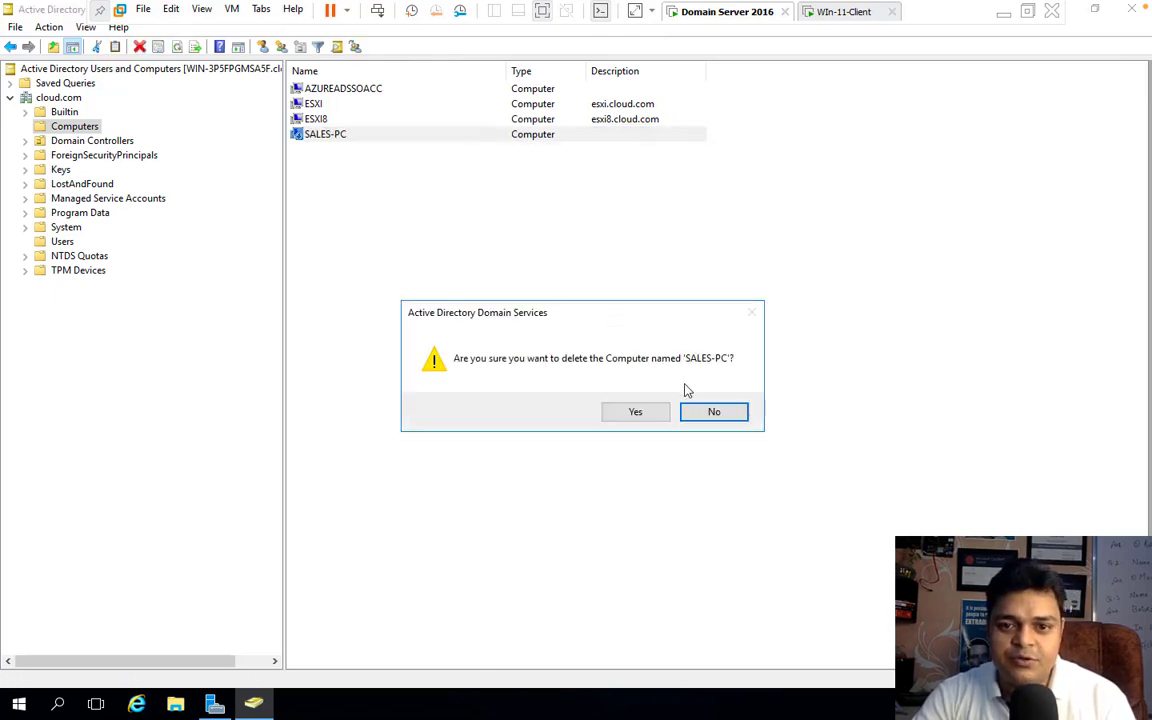
pyautogui.click(638, 414)
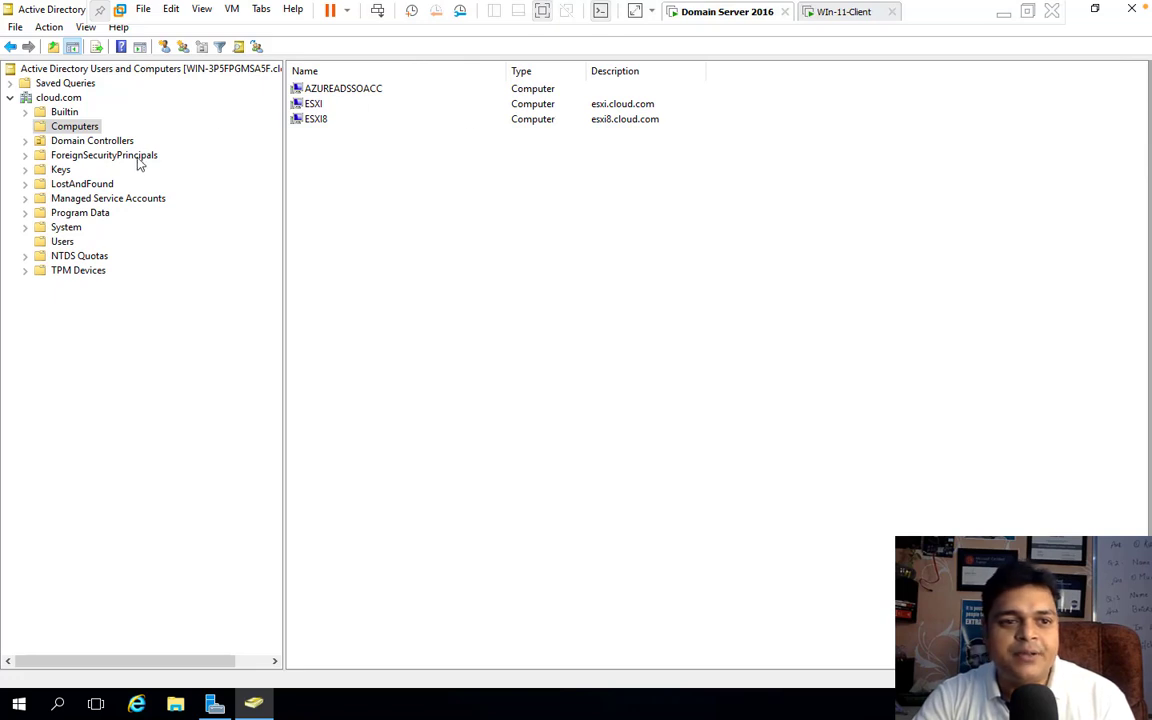
# Step: Close Active Directory Users and Computers and open DNS Manager
pyautogui.click(1130, 10)
pyautogui.click(1040, 50)
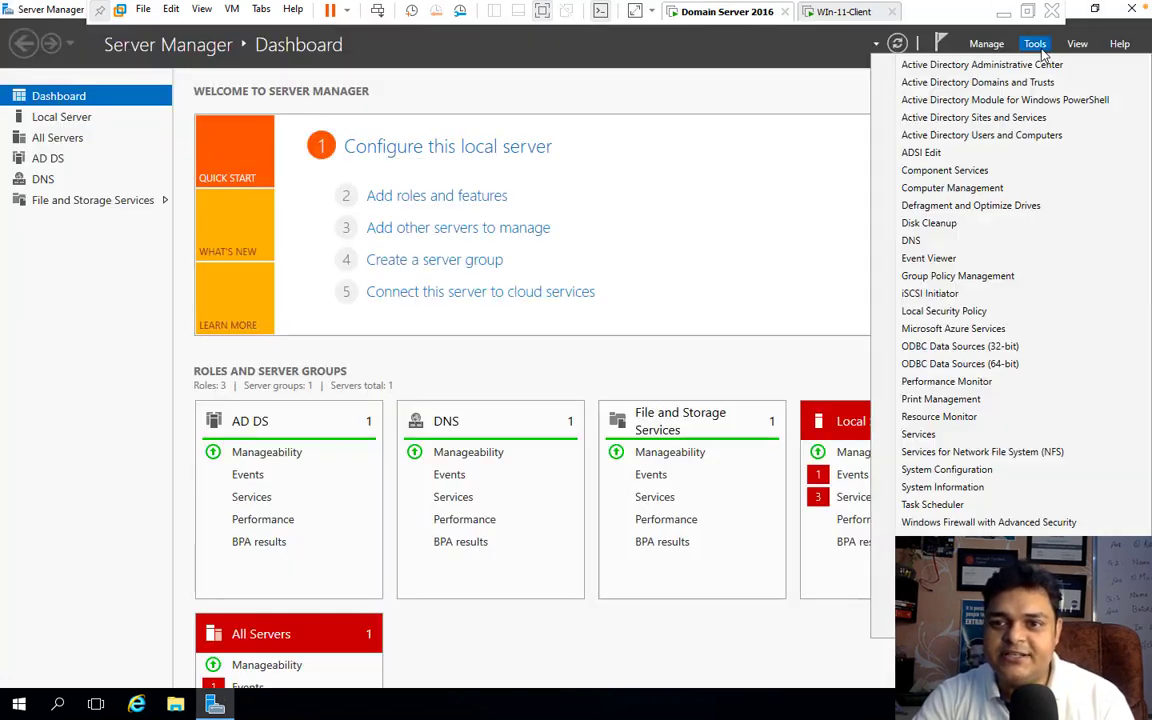
pyautogui.click(915, 241)
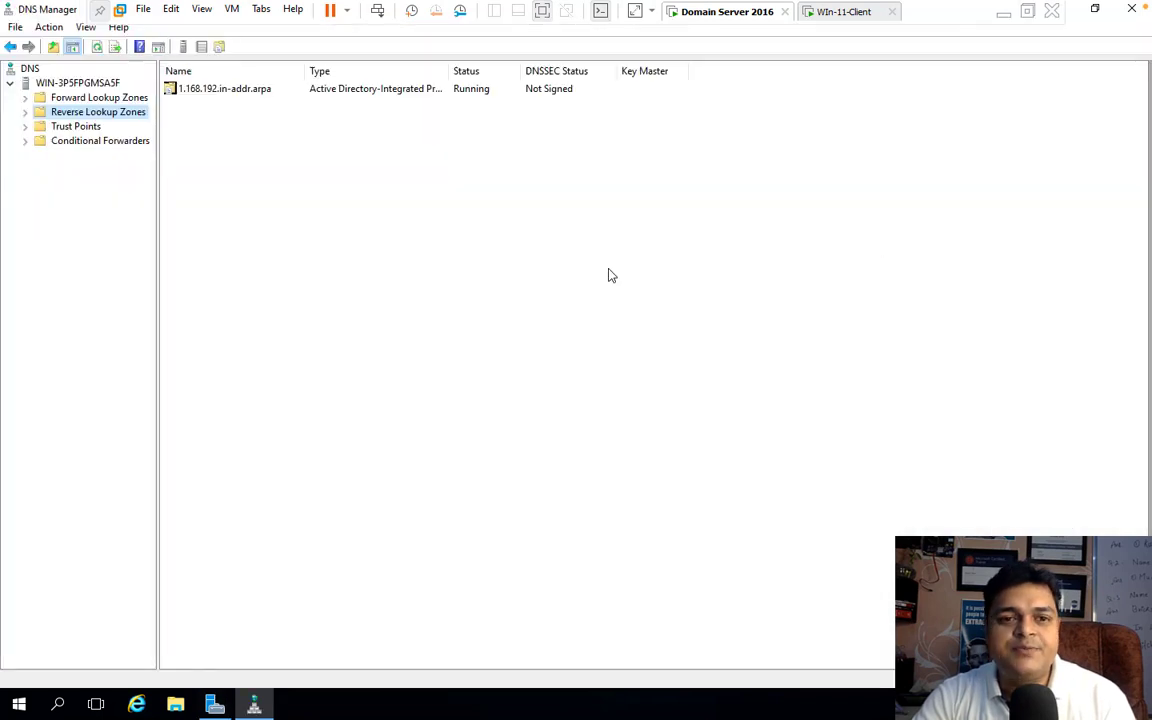
# Step: Expand the Forward and Reverse Lookup Zones, and examine the records and new-record options of the cloud.com zone
pyautogui.click(27, 101)
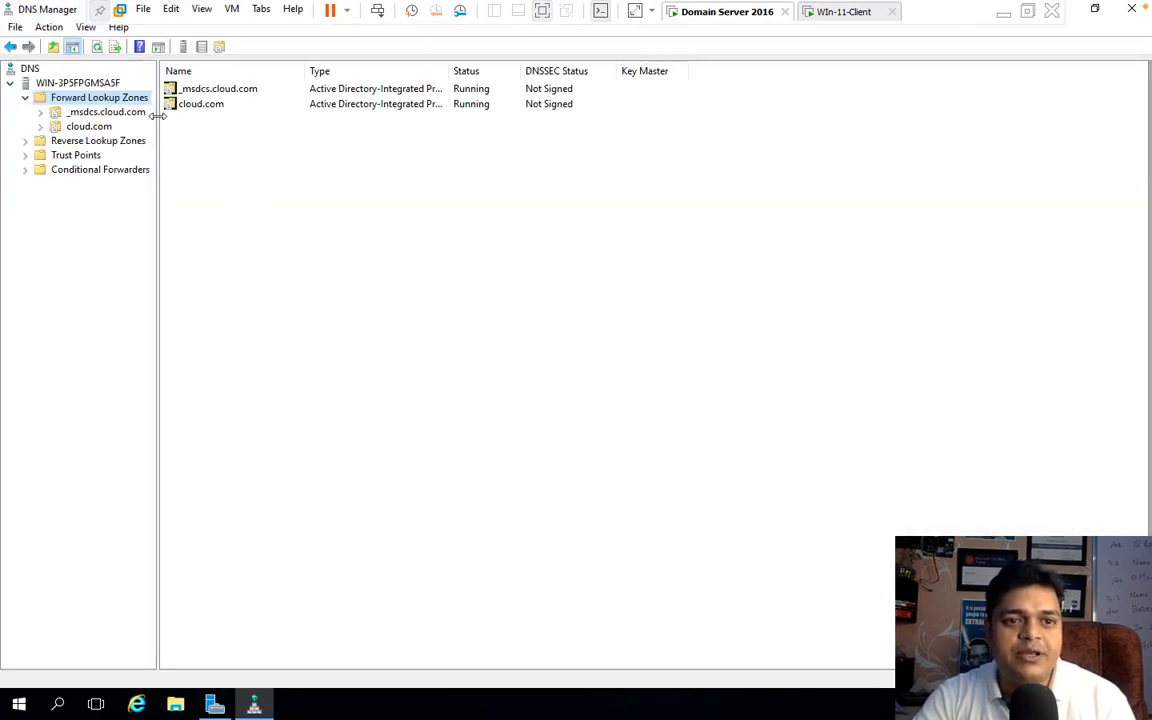
pyautogui.moveTo(157, 116); pyautogui.dragTo(306, 123)
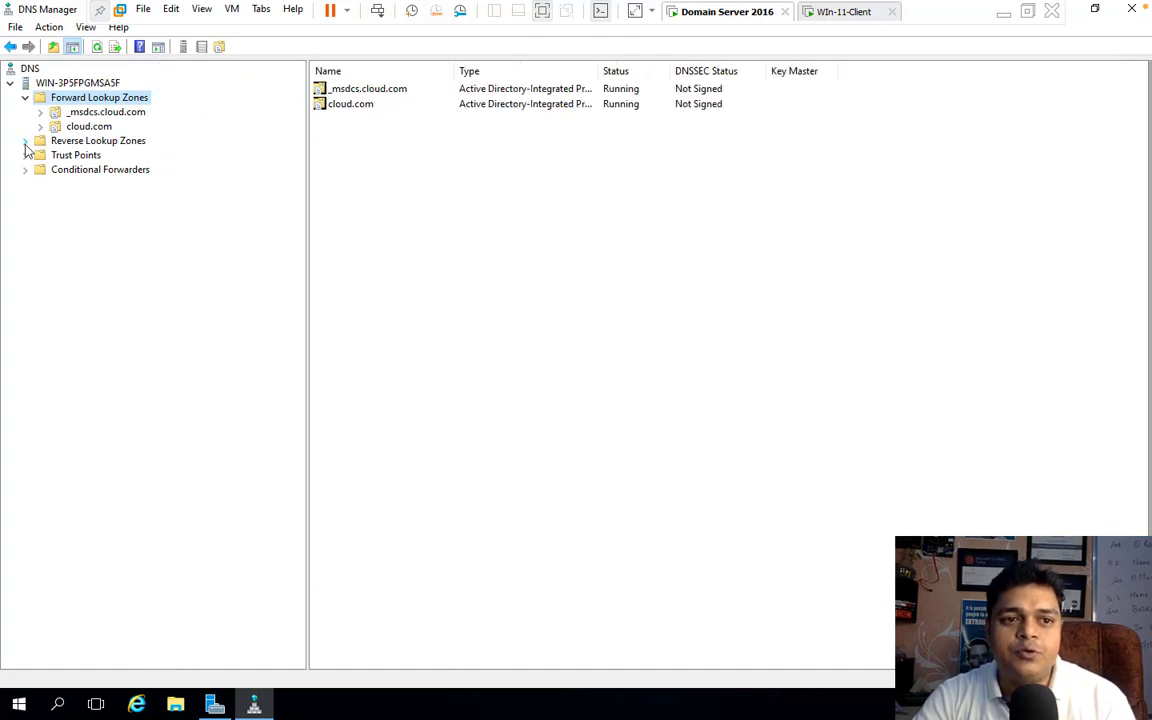
pyautogui.click(25, 141)
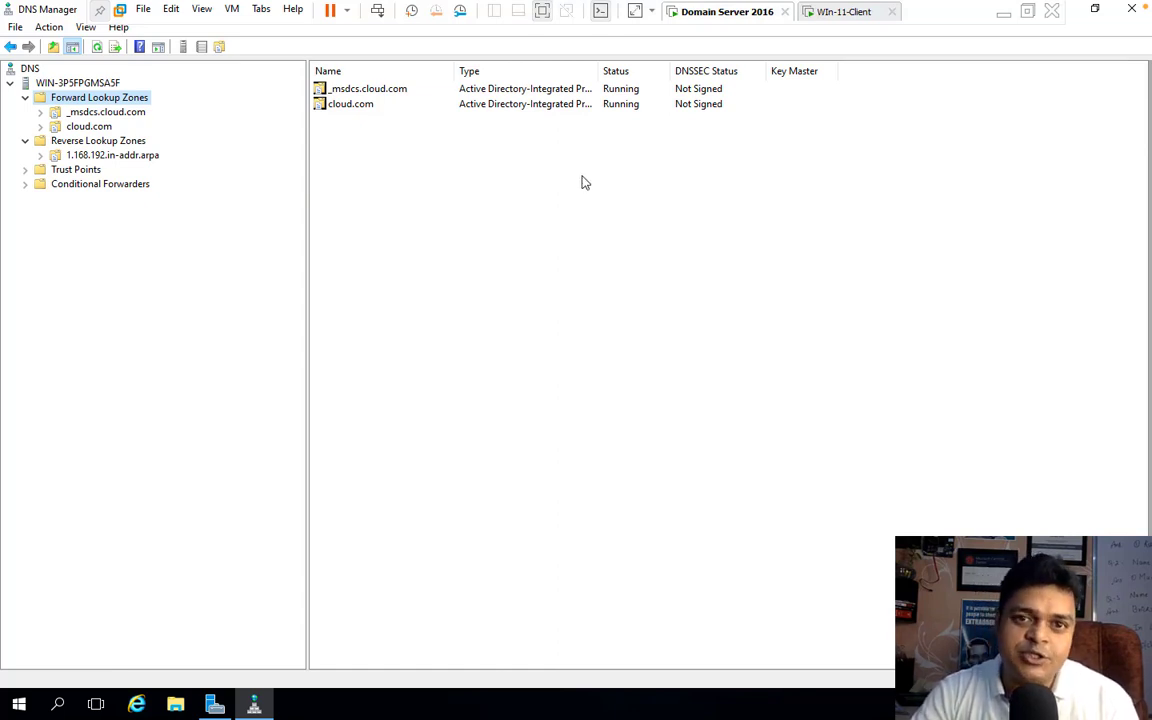
pyautogui.click(90, 126)
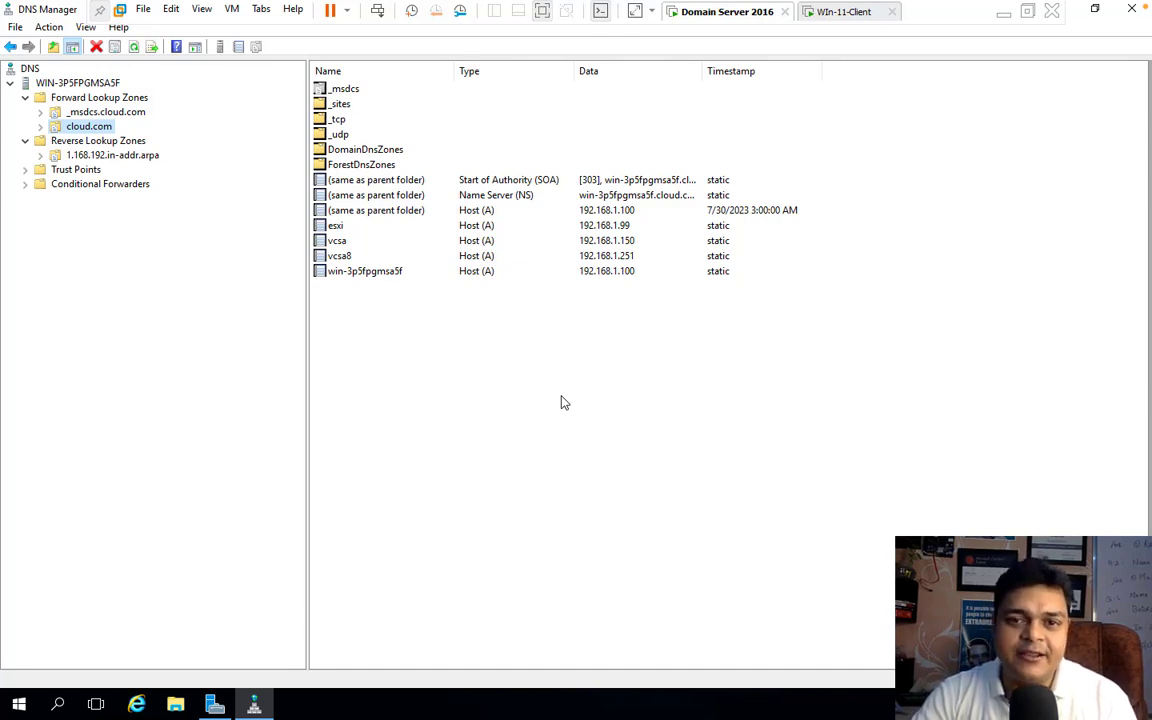
pyautogui.click(561, 403)
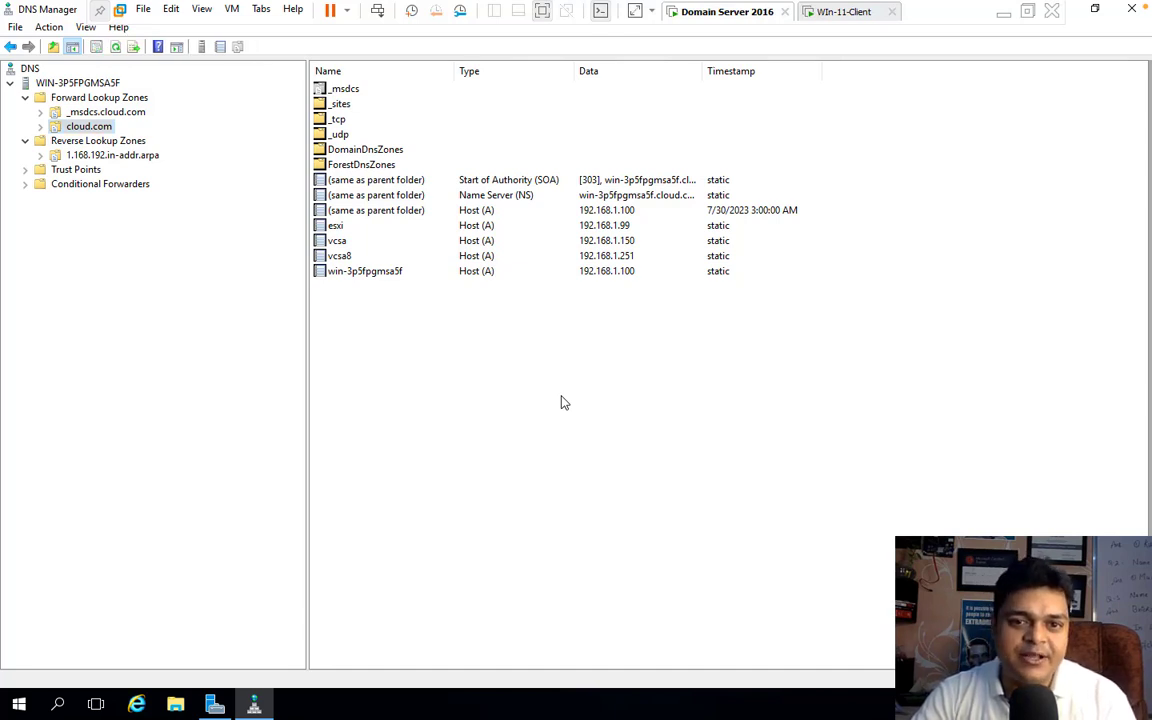
pyautogui.rightClick(459, 414)
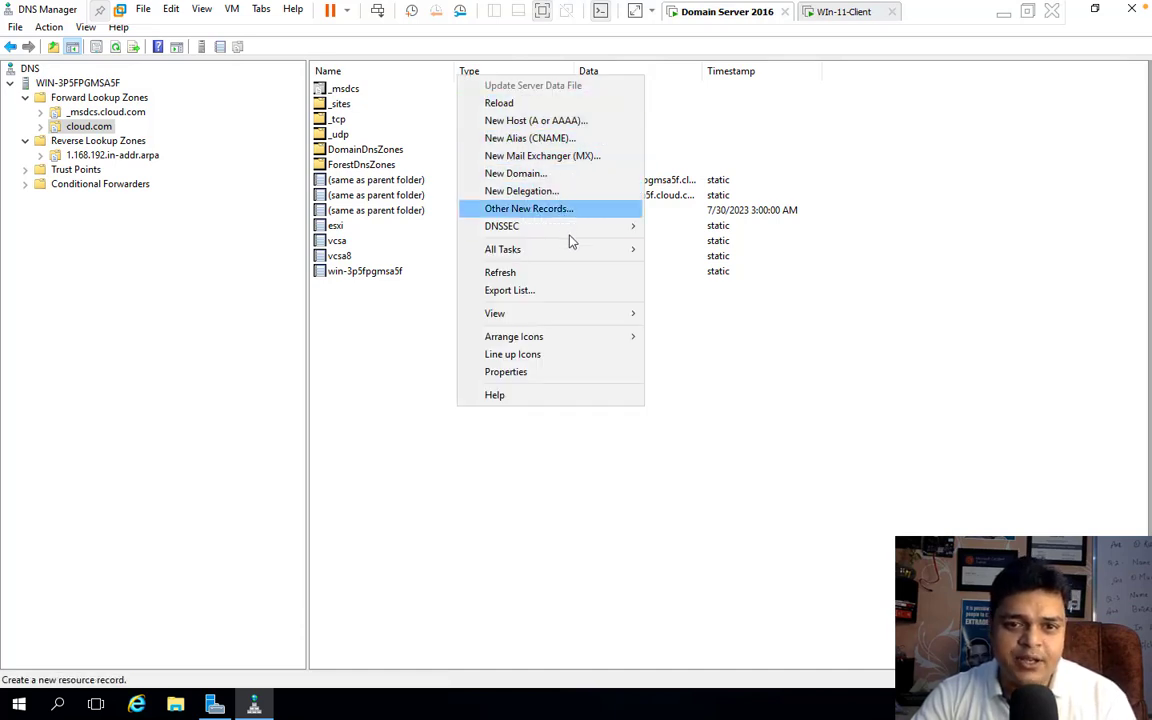
pyautogui.click(866, 427)
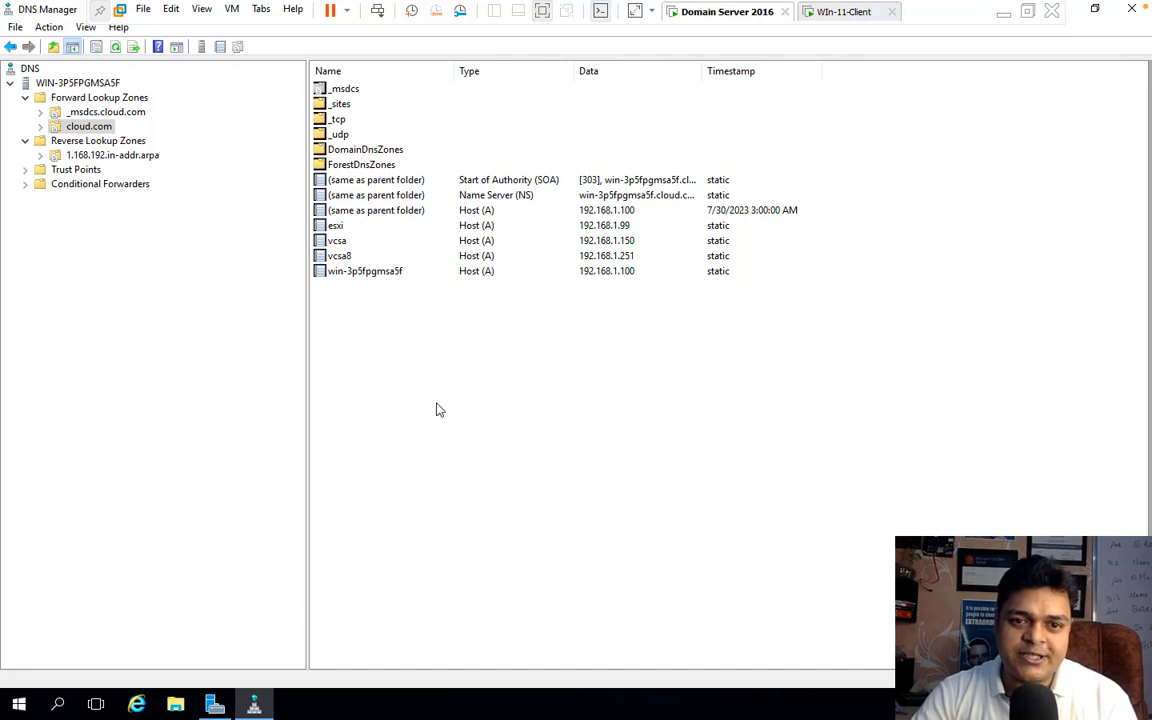
# Step: Delete the 1.168.192.in-addr.arpa reverse lookup zone from both Active Directory and the DNS server
pyautogui.click(113, 158)
pyautogui.rightClick(113, 160)
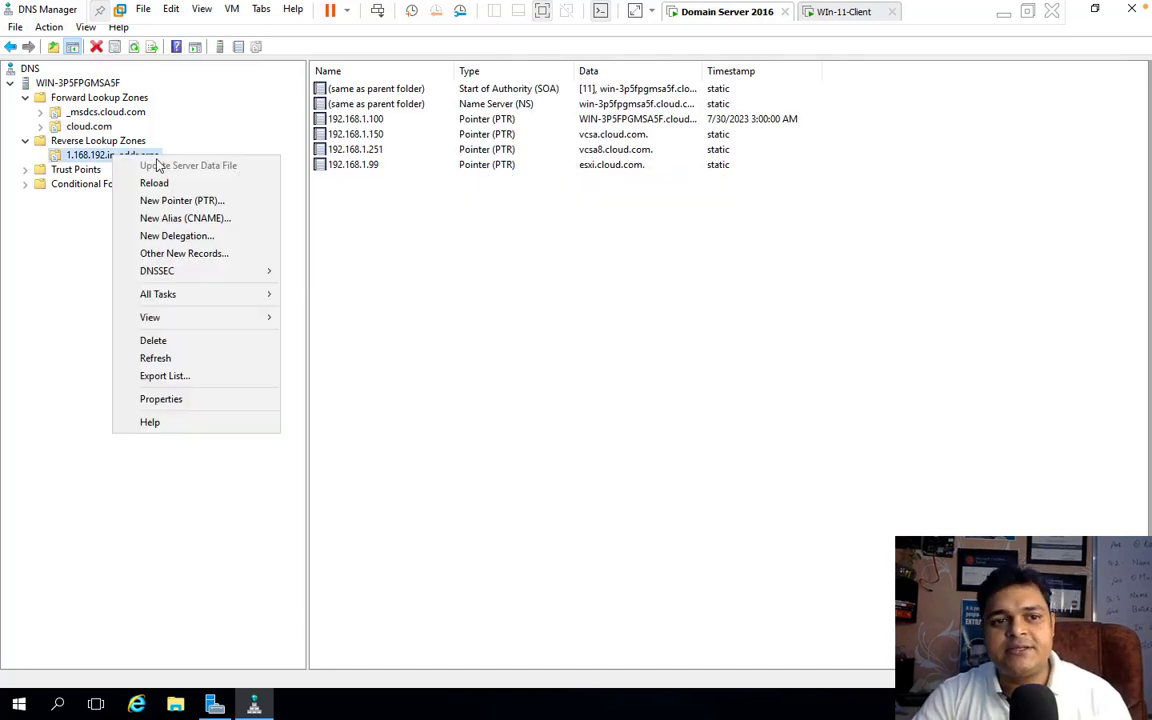
pyautogui.click(170, 341)
pyautogui.click(640, 411)
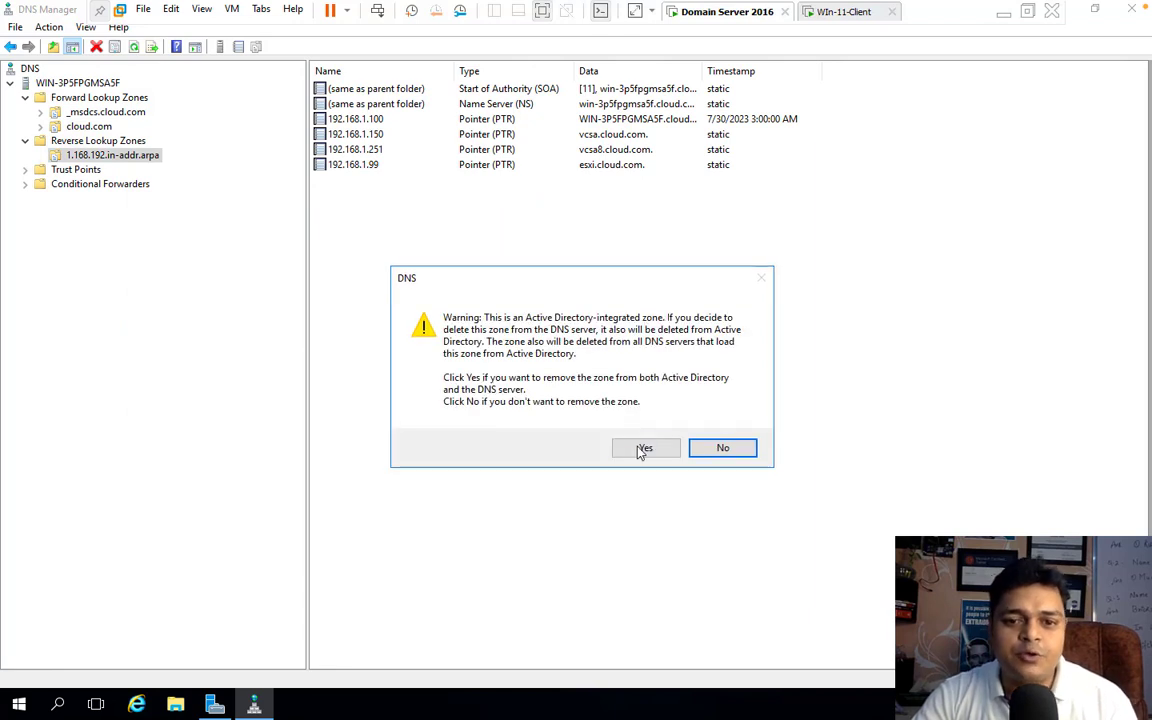
pyautogui.click(643, 448)
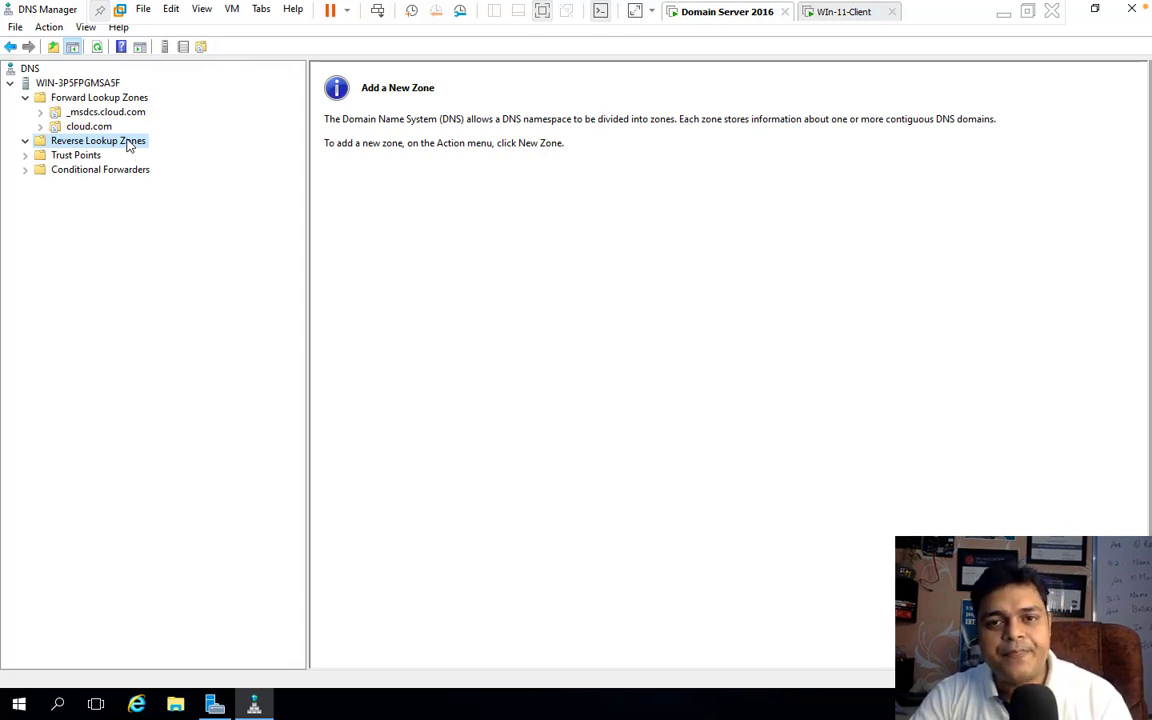
# Step: Review the cloud.com zone, the Forward Lookup Zones folder and the server node, and close DNS Manager
pyautogui.click(95, 126)
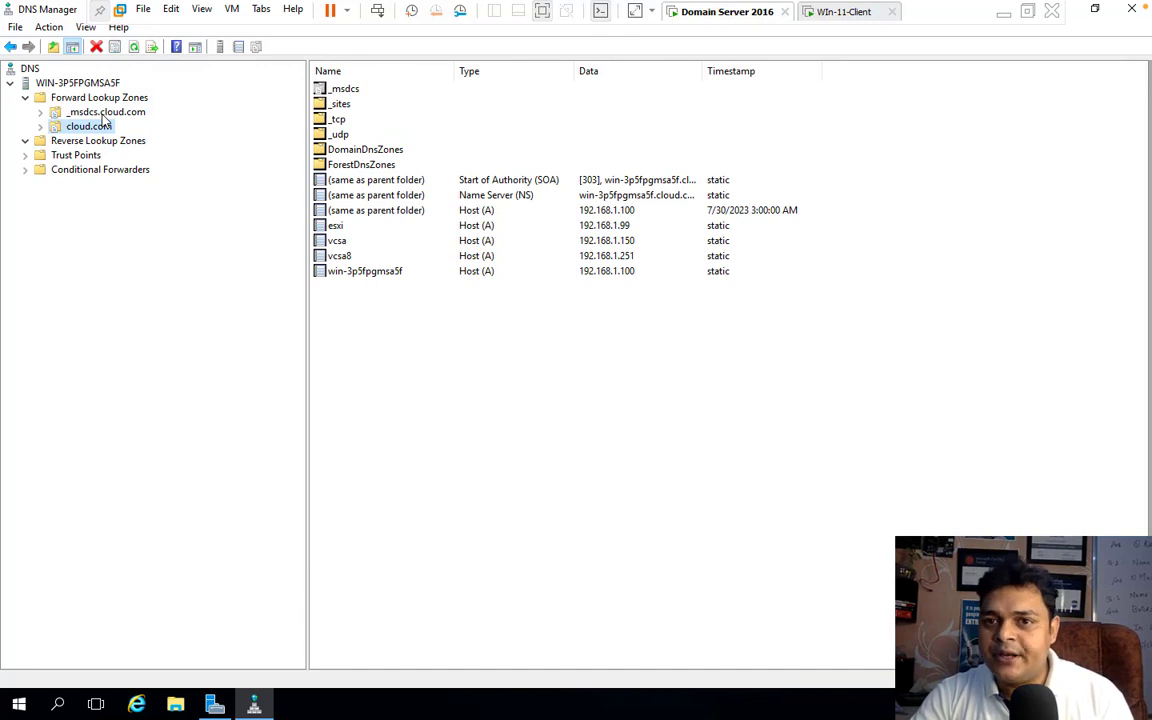
pyautogui.click(86, 97)
pyautogui.click(80, 83)
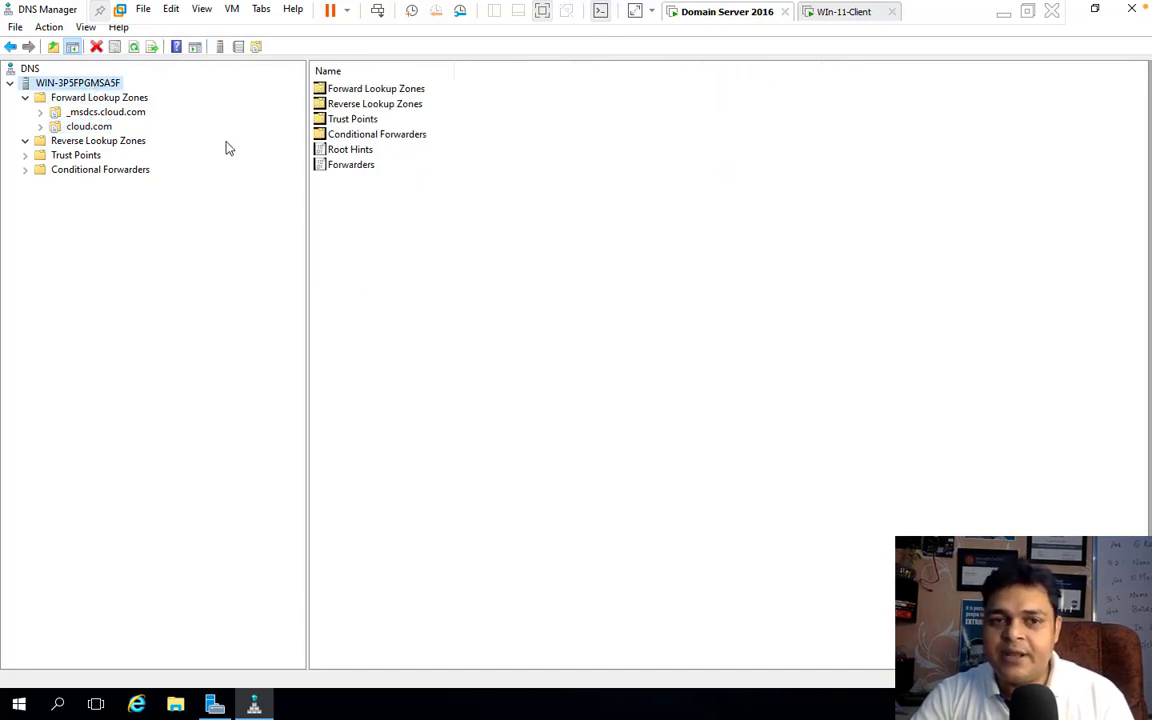
pyautogui.click(1022, 12)
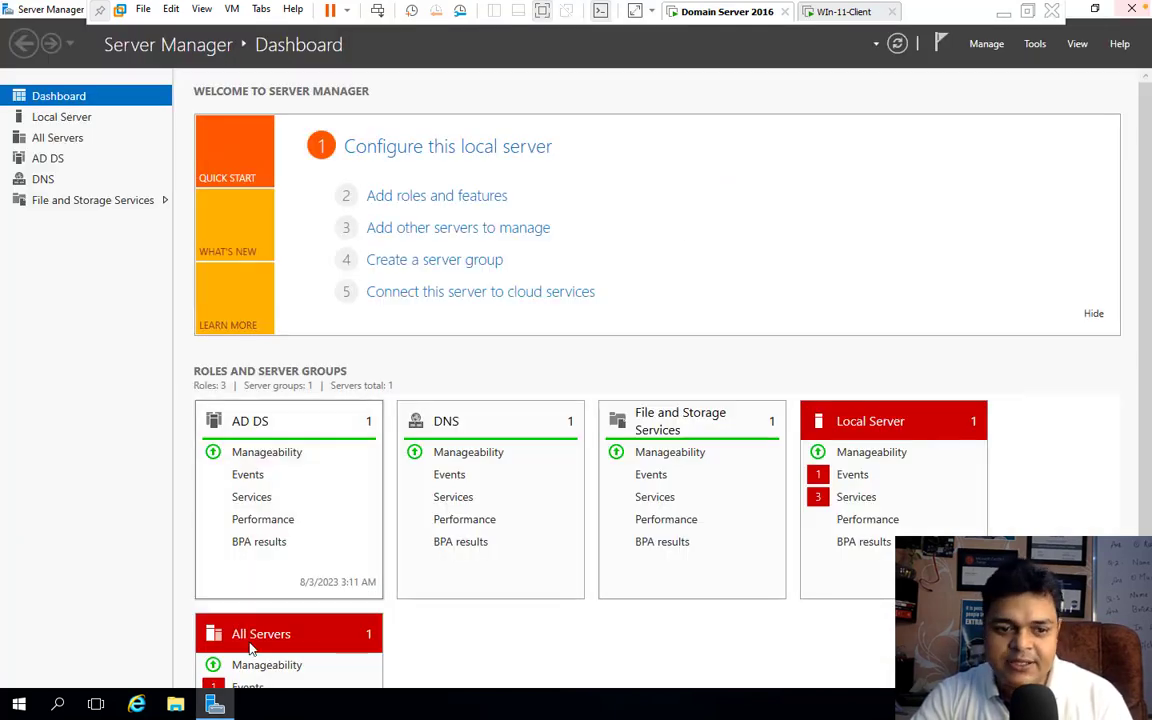
# Step: Open Network Connections on the domain server with ncpa.cpl and check Ethernet0's IPv4 address and DNS server settings
pyautogui.rightClick(18, 705)
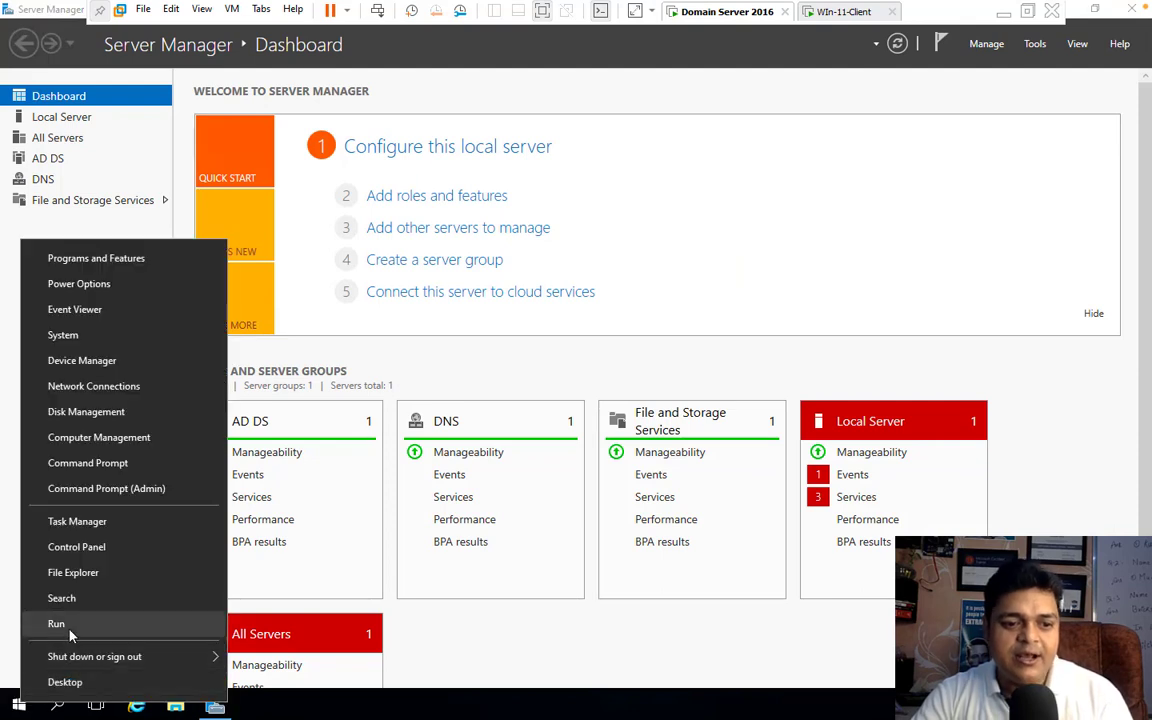
pyautogui.click(70, 630)
pyautogui.write('nc')
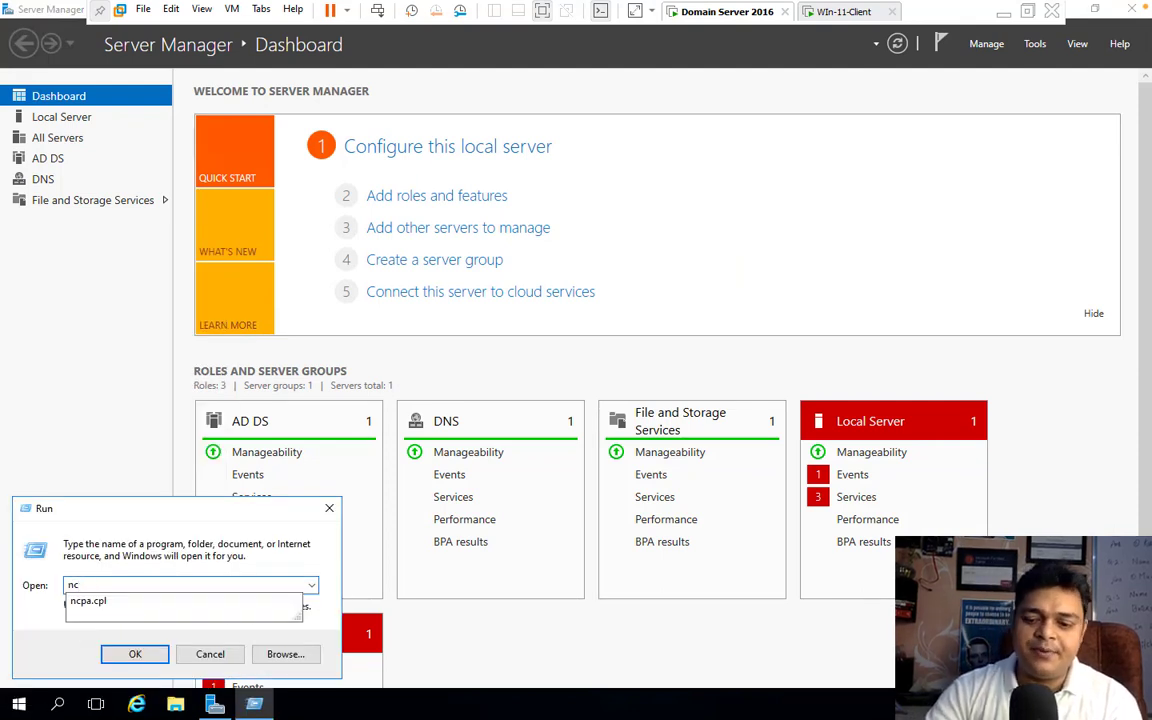
pyautogui.press('Down')
pyautogui.press('Return')
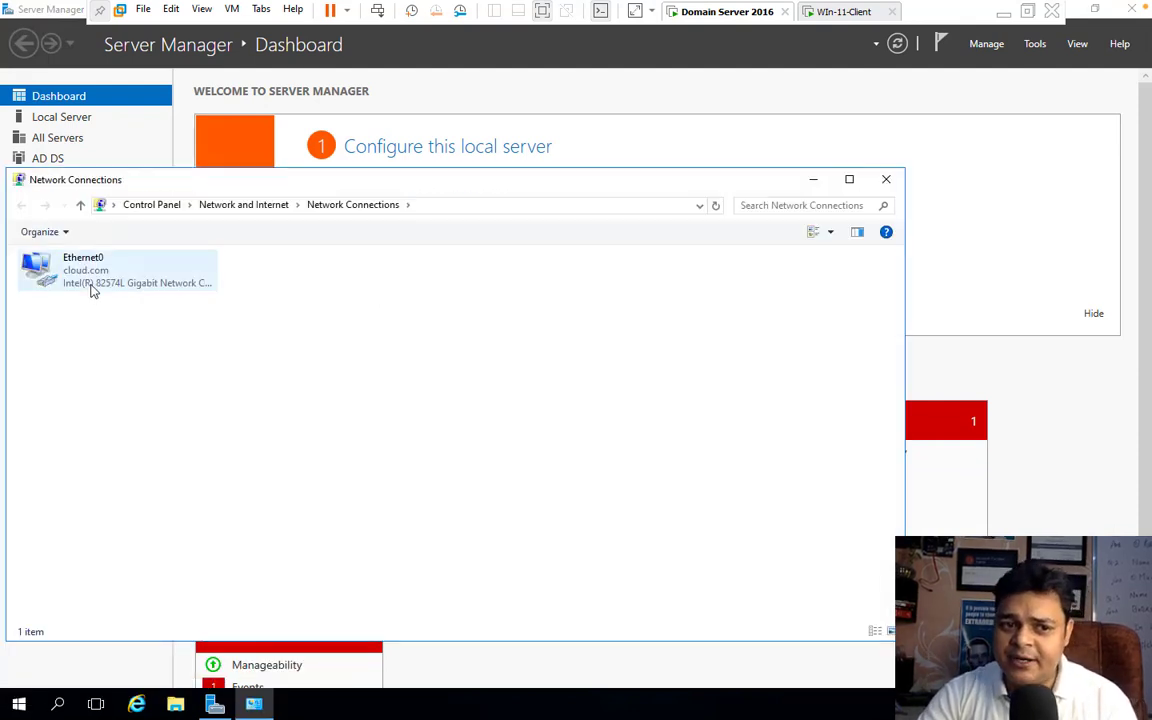
pyautogui.rightClick(90, 287)
pyautogui.click(165, 434)
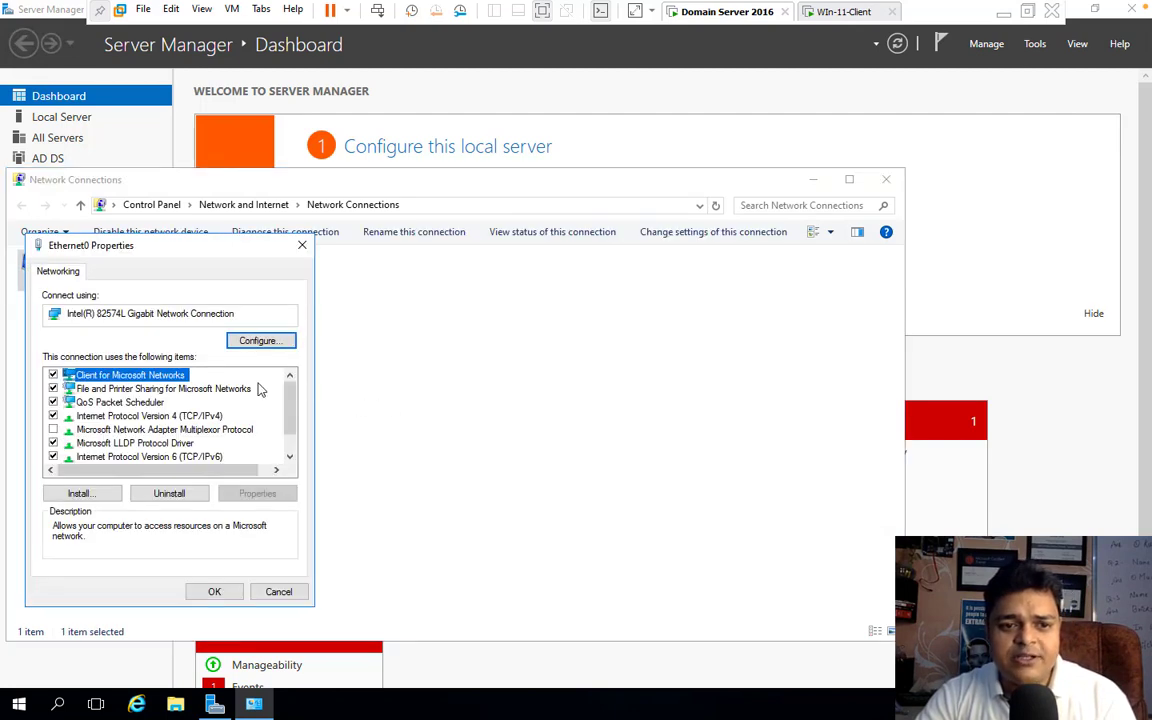
pyautogui.doubleClick(218, 415)
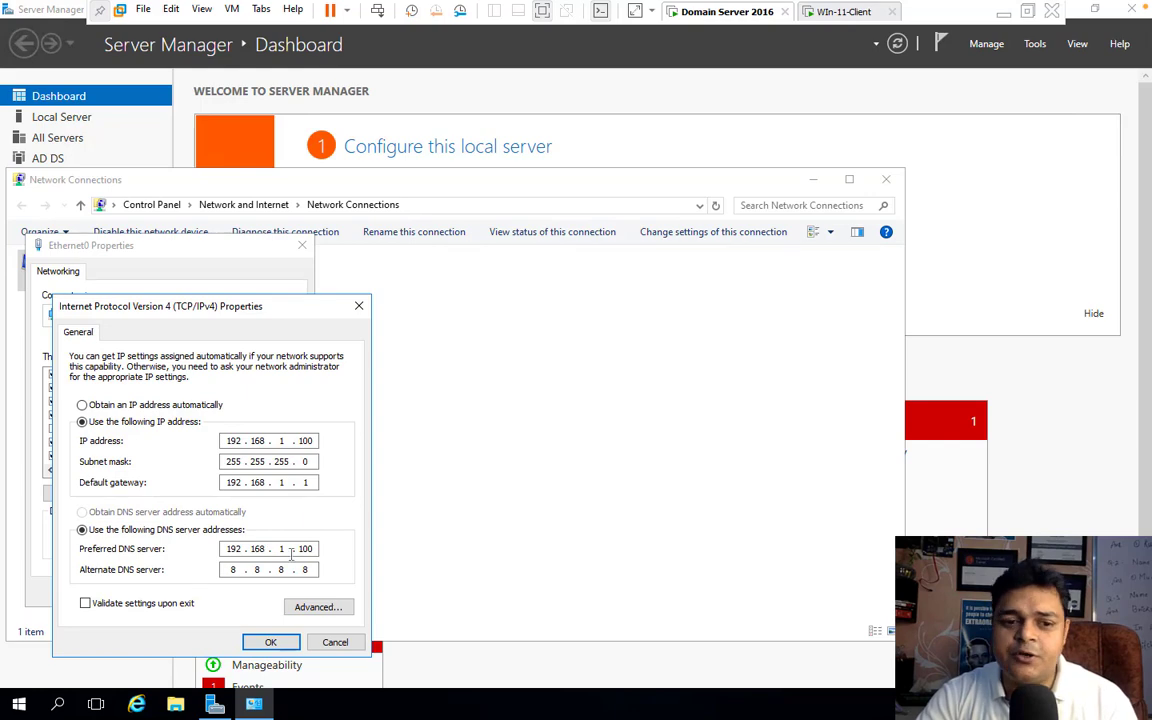
pyautogui.click(335, 642)
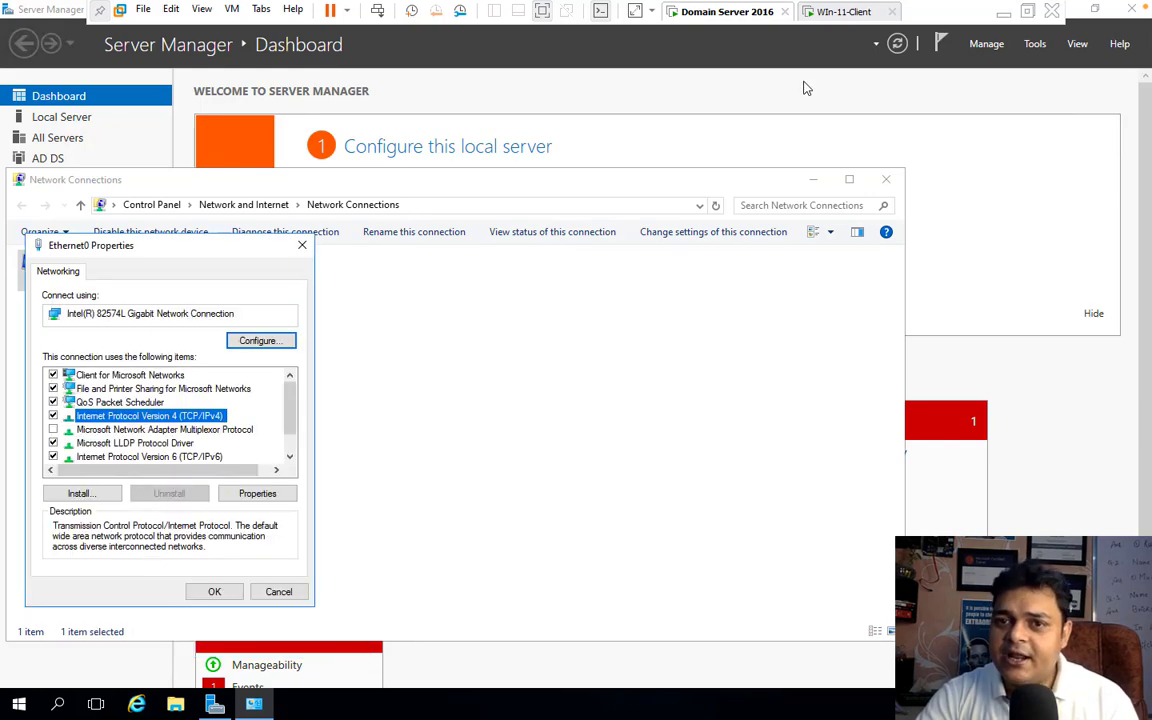
# Step: Switch to the WIn-11-Client virtual machine and open its Network Connections with ncpa.cpl
pyautogui.click(845, 12)
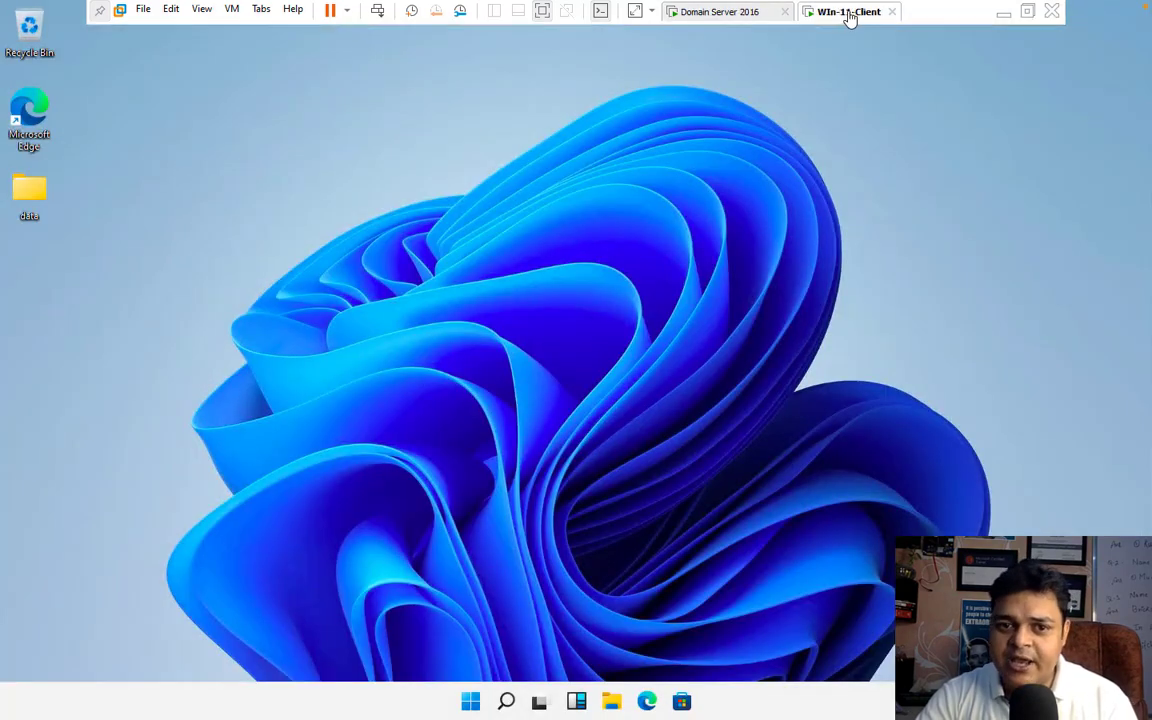
pyautogui.rightClick(472, 701)
pyautogui.click(453, 617)
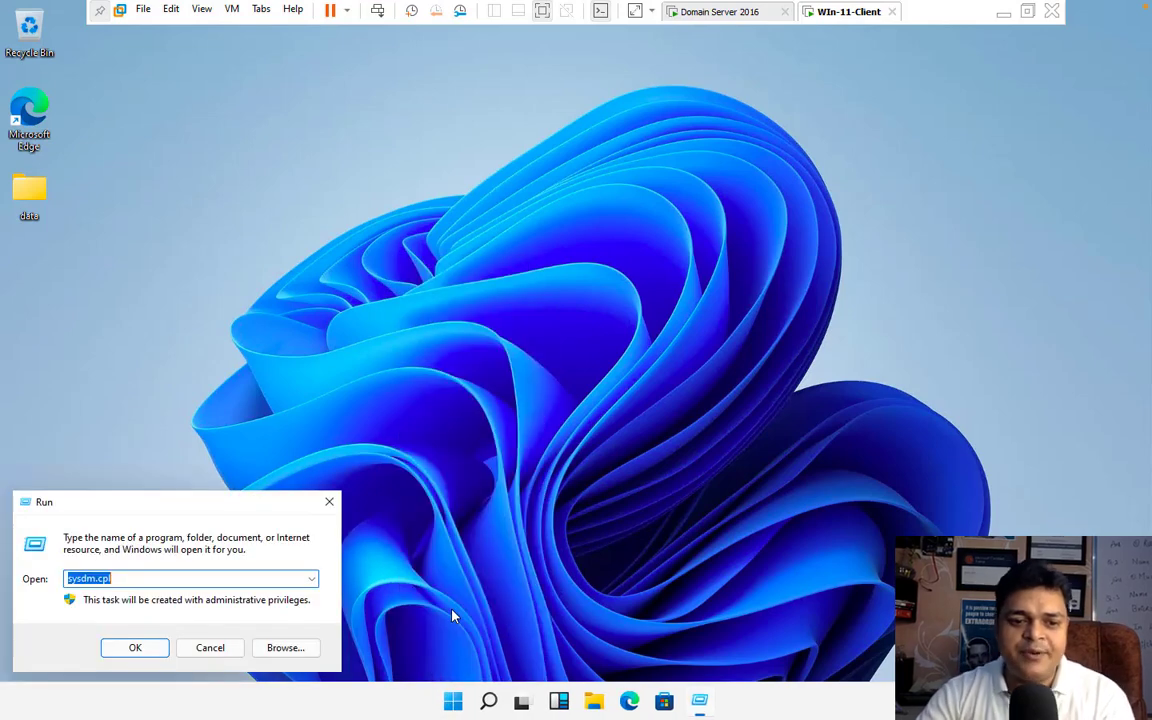
pyautogui.write('ncpa.cpl')
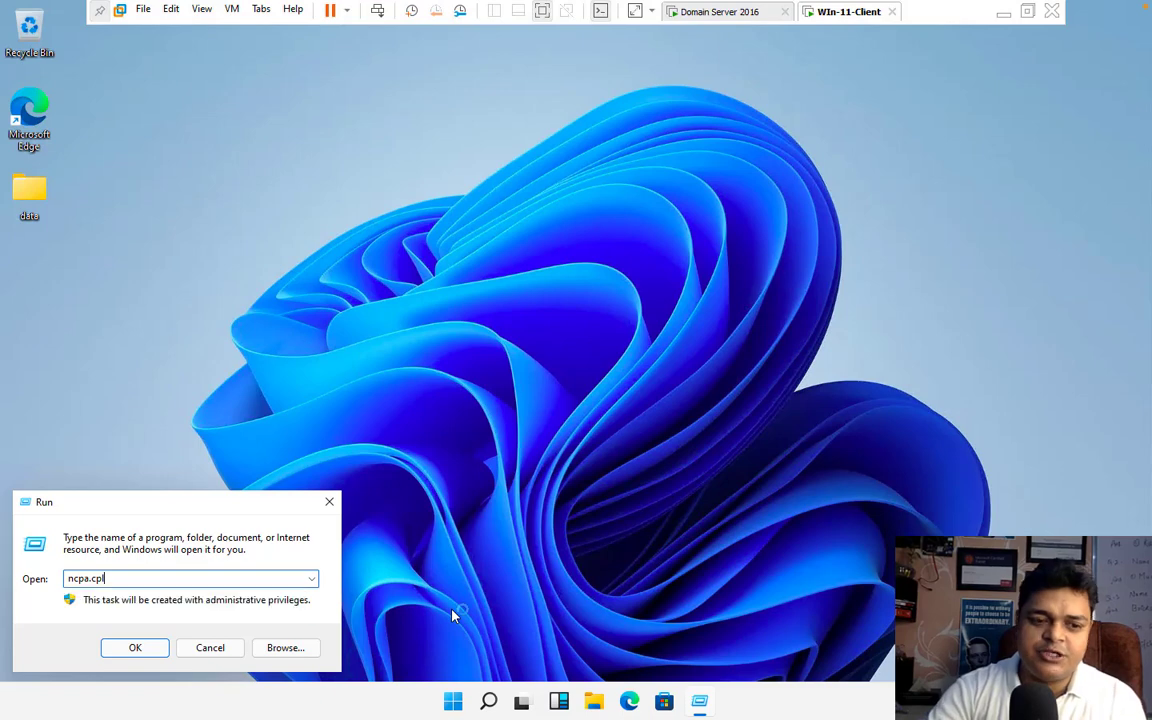
pyautogui.press('Return')
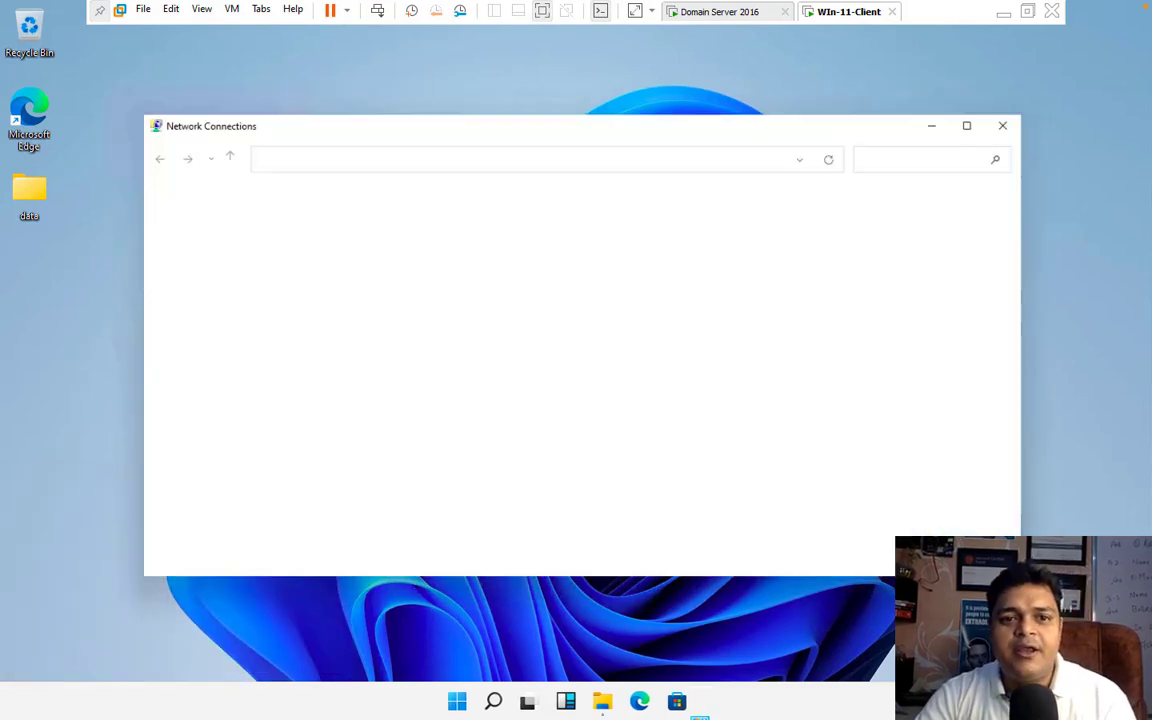
# Step: Check the client's Ethernet0 IPv4 address and DNS server settings, and close the open windows
pyautogui.rightClick(211, 233)
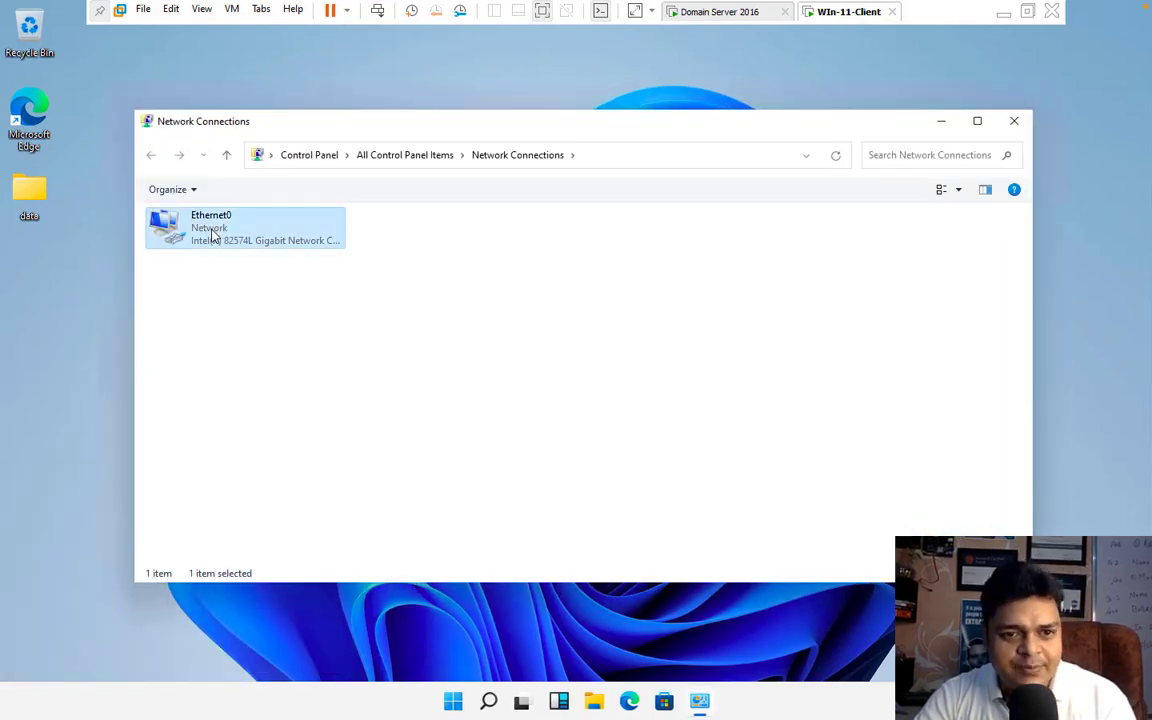
pyautogui.click(268, 380)
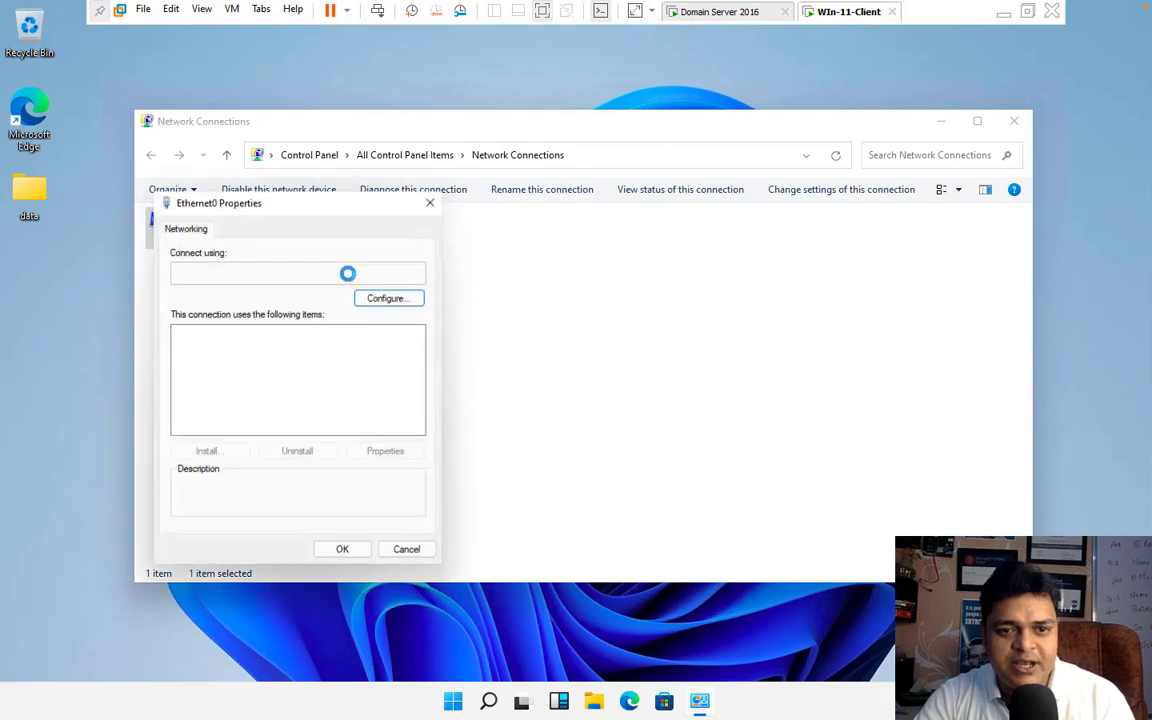
pyautogui.click(329, 374)
pyautogui.doubleClick(329, 374)
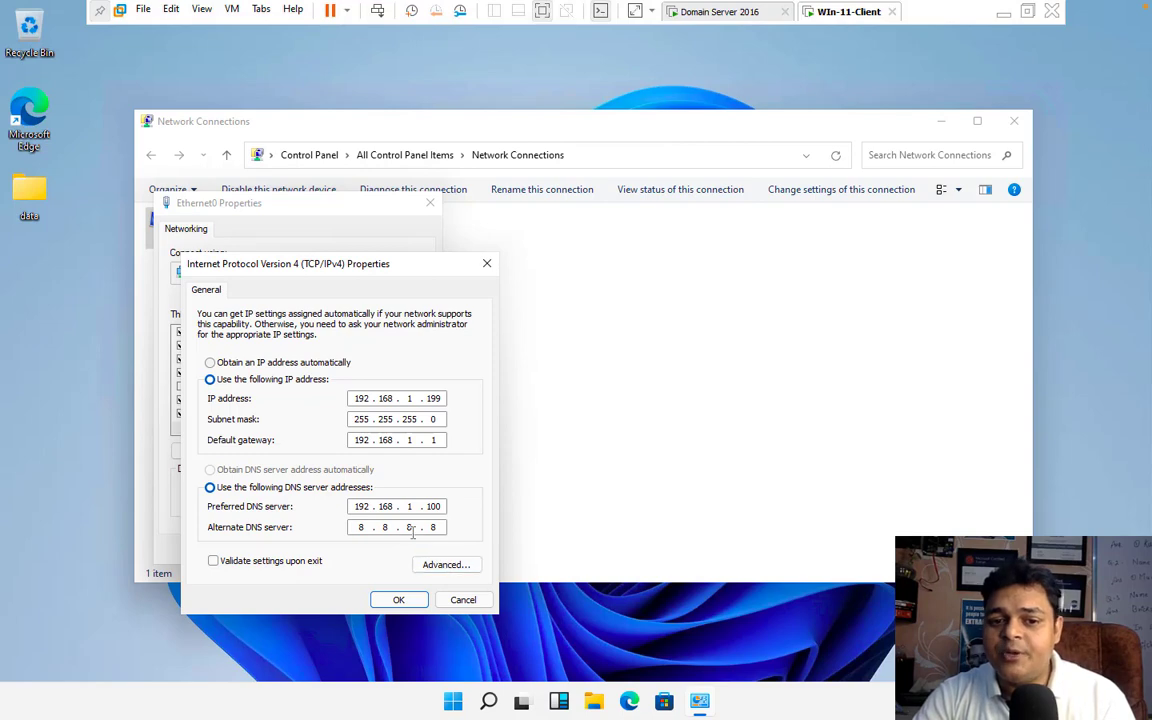
pyautogui.click(398, 599)
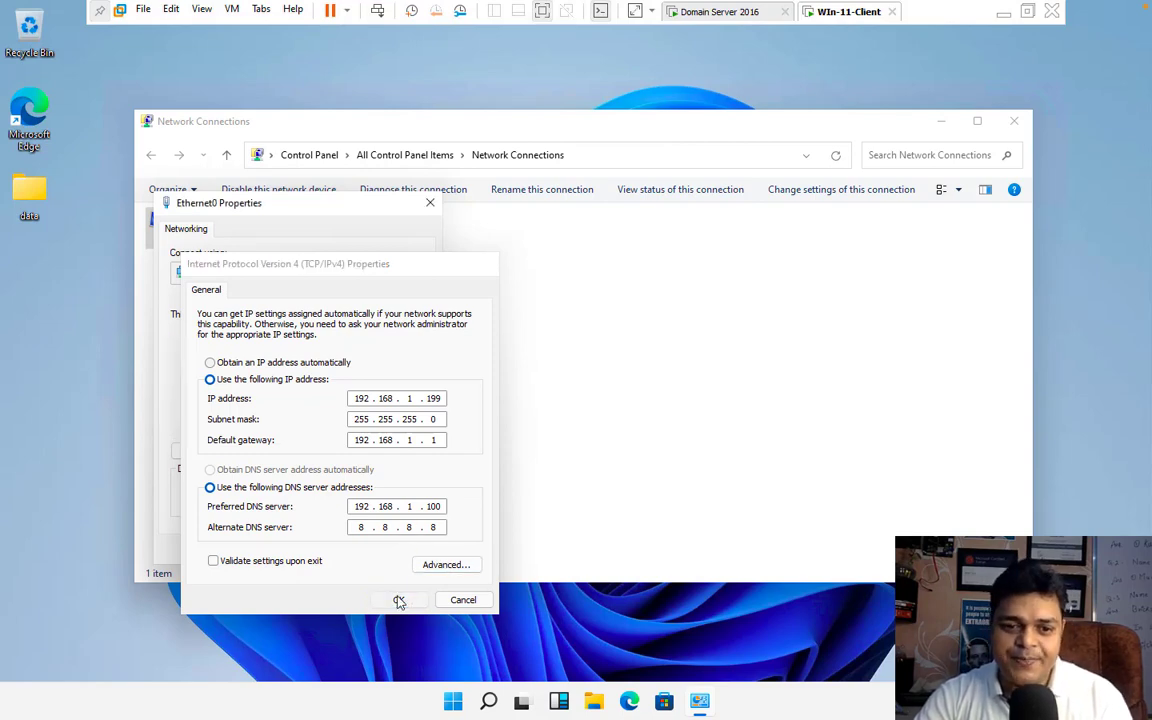
pyautogui.click(352, 551)
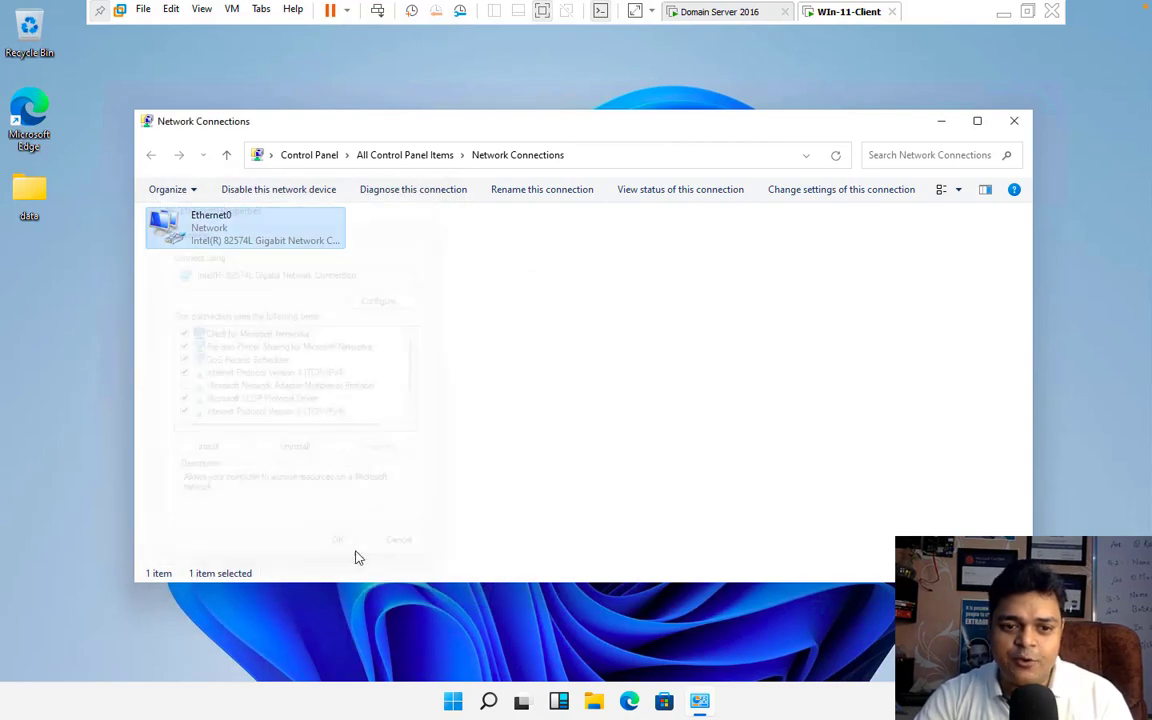
pyautogui.click(1017, 118)
pyautogui.click(610, 703)
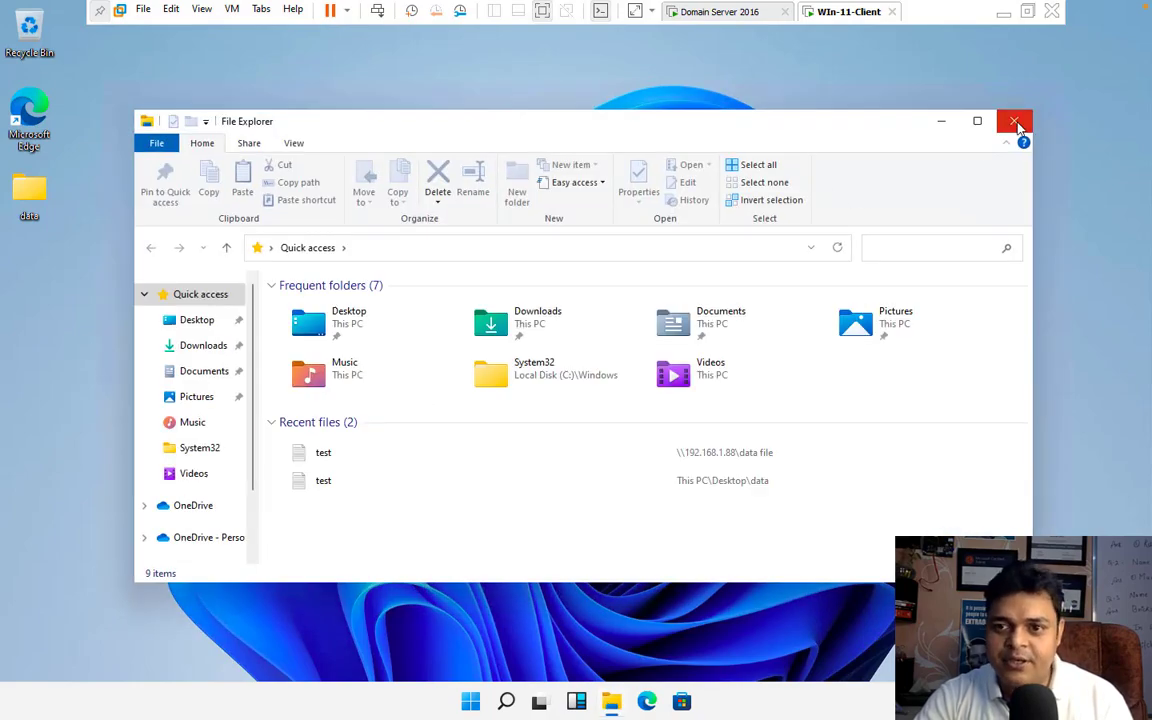
pyautogui.click(1024, 121)
# Step: Open System Properties on the client with sysdm.cpl
pyautogui.rightClick(478, 707)
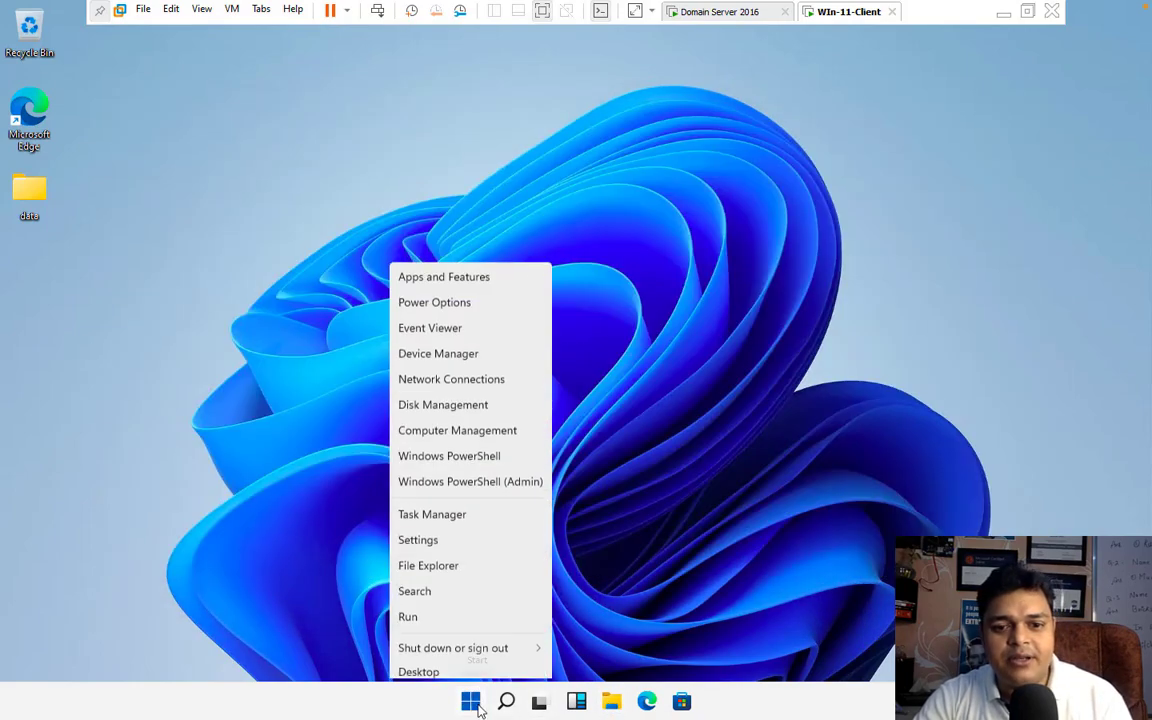
pyautogui.click(472, 612)
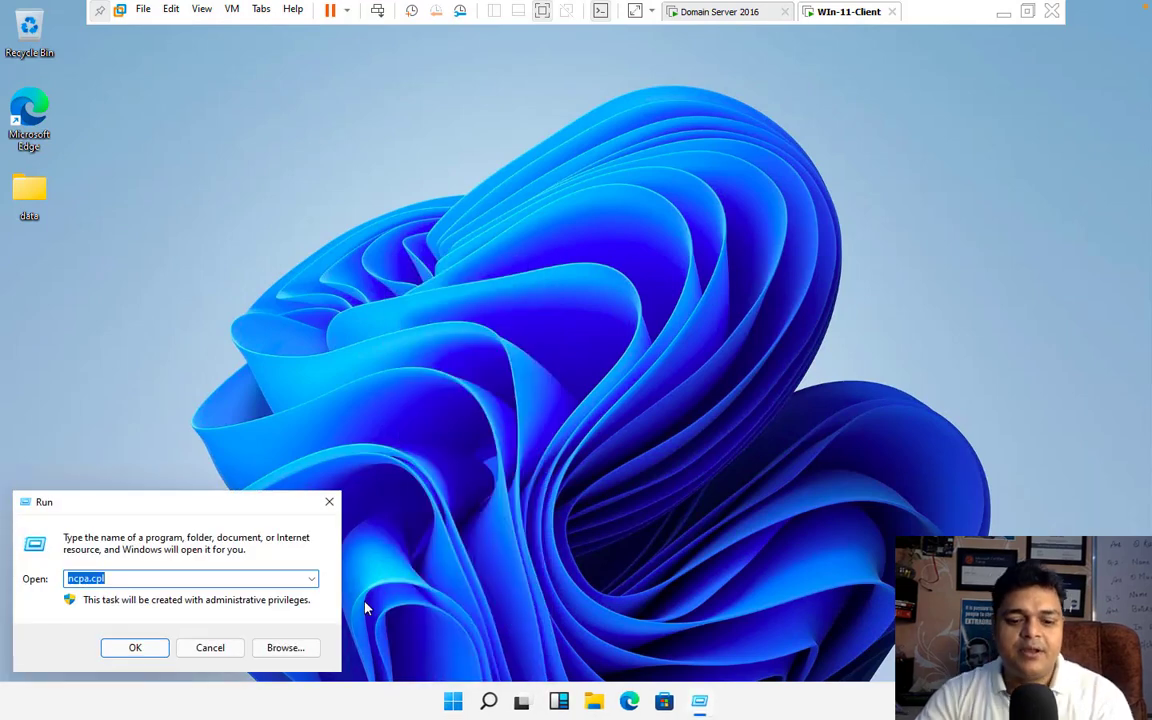
pyautogui.write('sysdm.cpl')
pyautogui.press('Return')
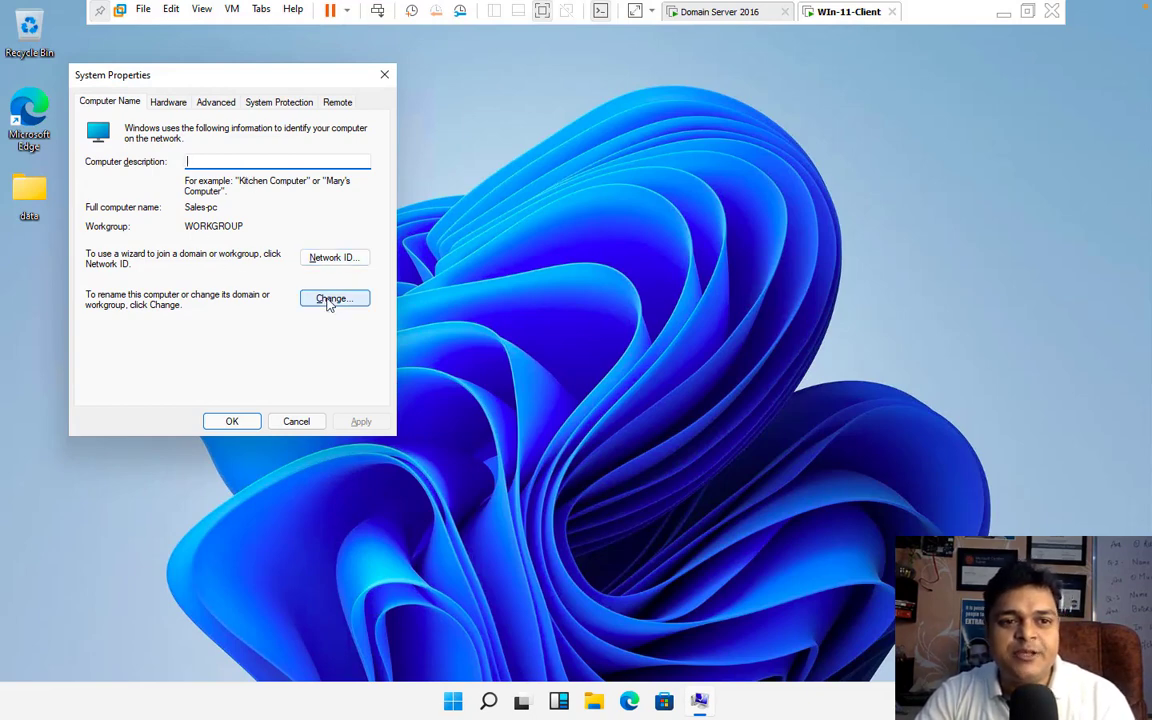
# Step: Change the client's membership from workgroup to the domain cloud.com and submit the change
pyautogui.click(330, 299)
pyautogui.click(101, 290)
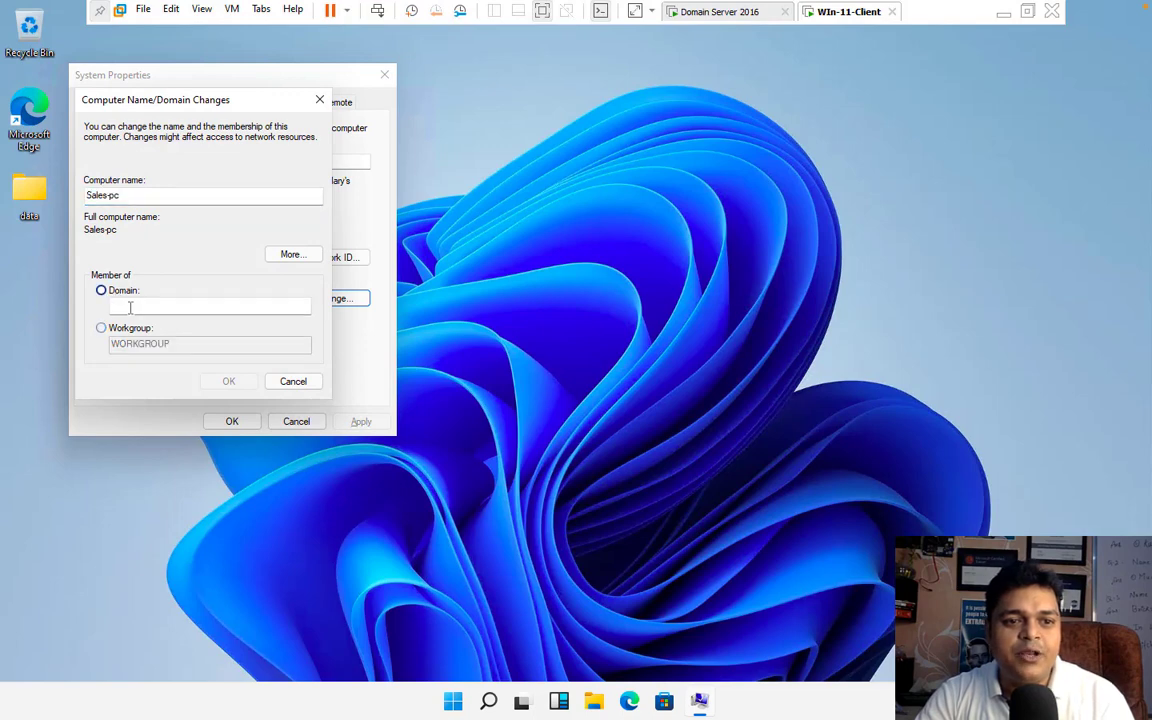
pyautogui.click(131, 308)
pyautogui.write('cloud.com')
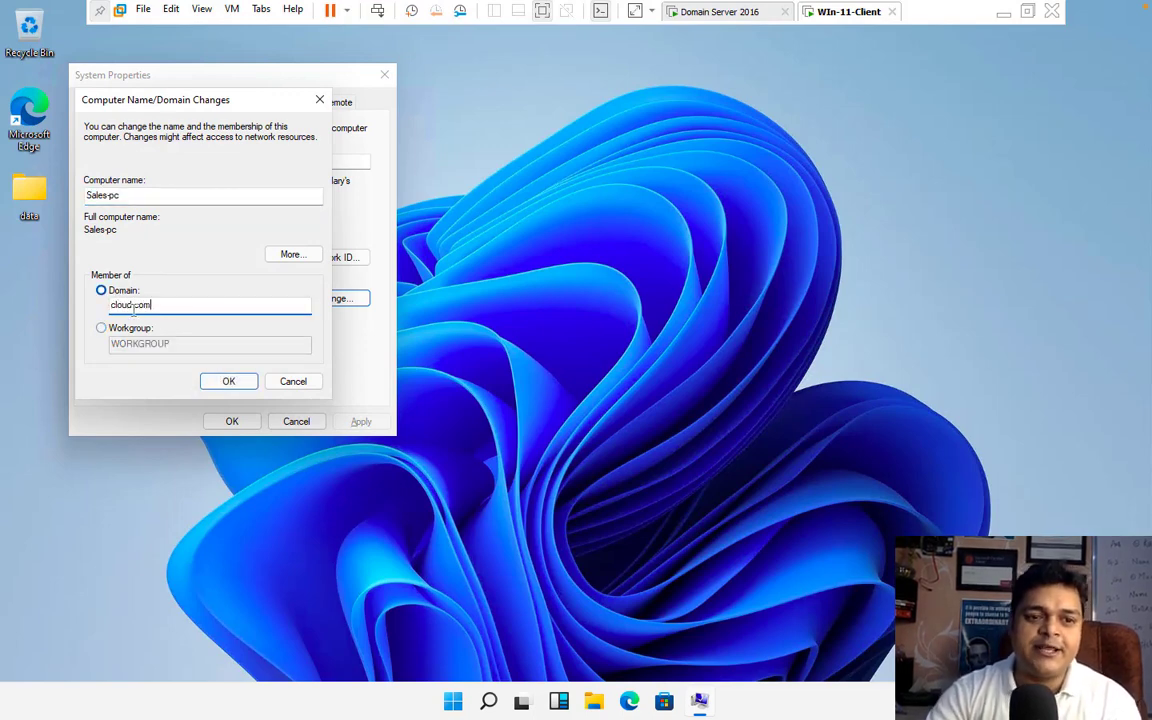
pyautogui.click(229, 381)
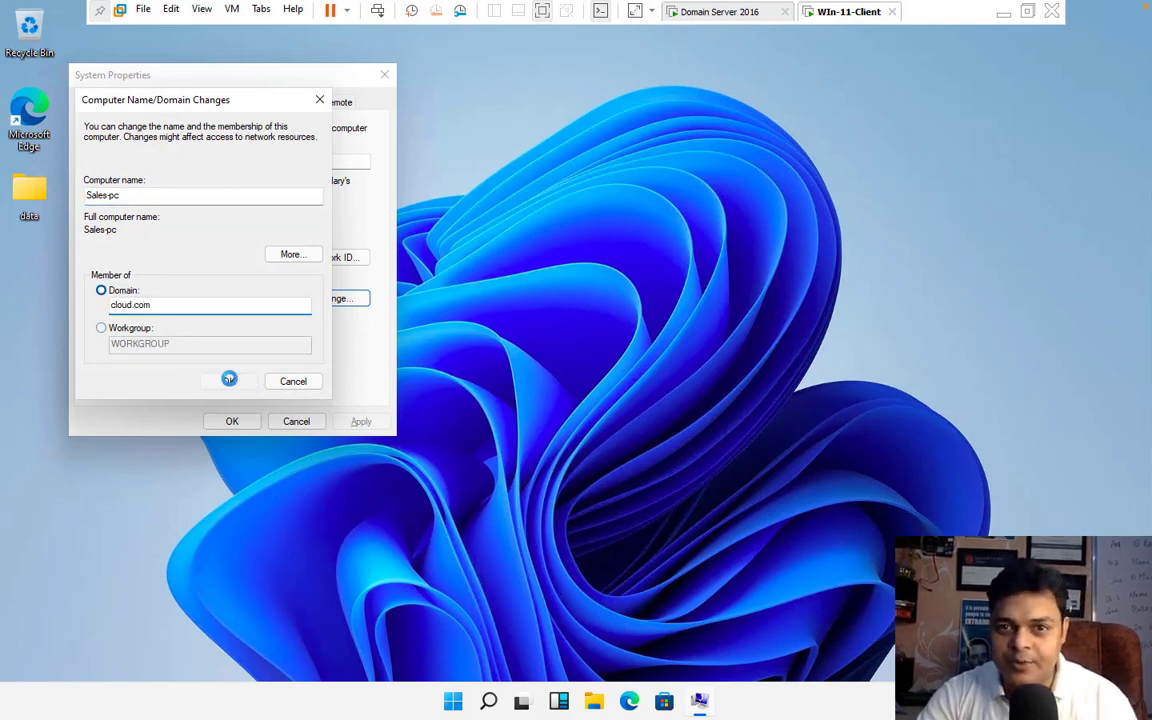
# Step: Authorize the domain join with the Administrator account and its password, and acknowledge the welcome and restart messages
pyautogui.write('A')
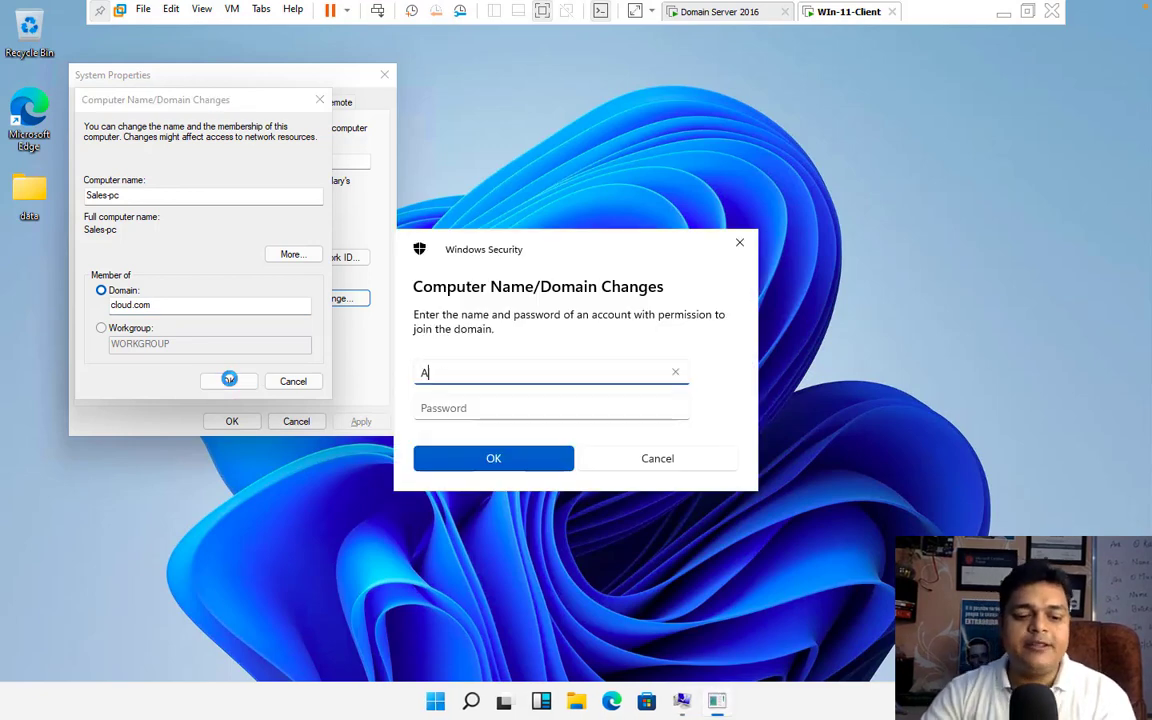
pyautogui.write('dministrator')
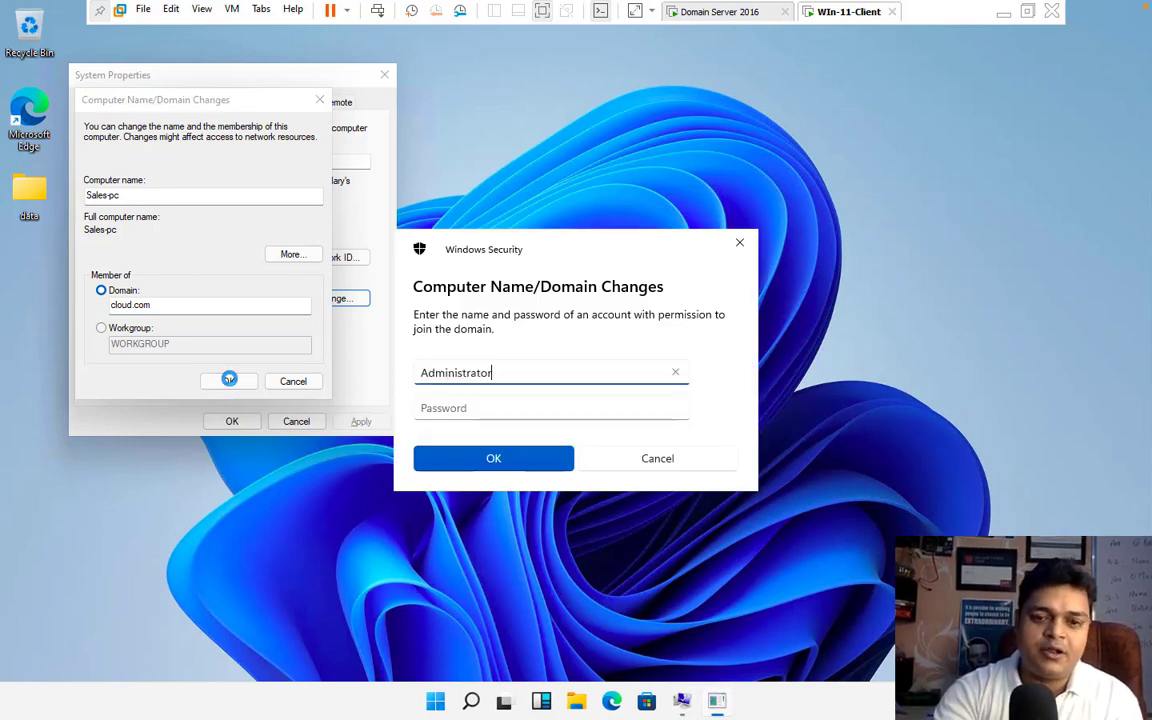
pyautogui.press('Tab')
pyautogui.write('•')
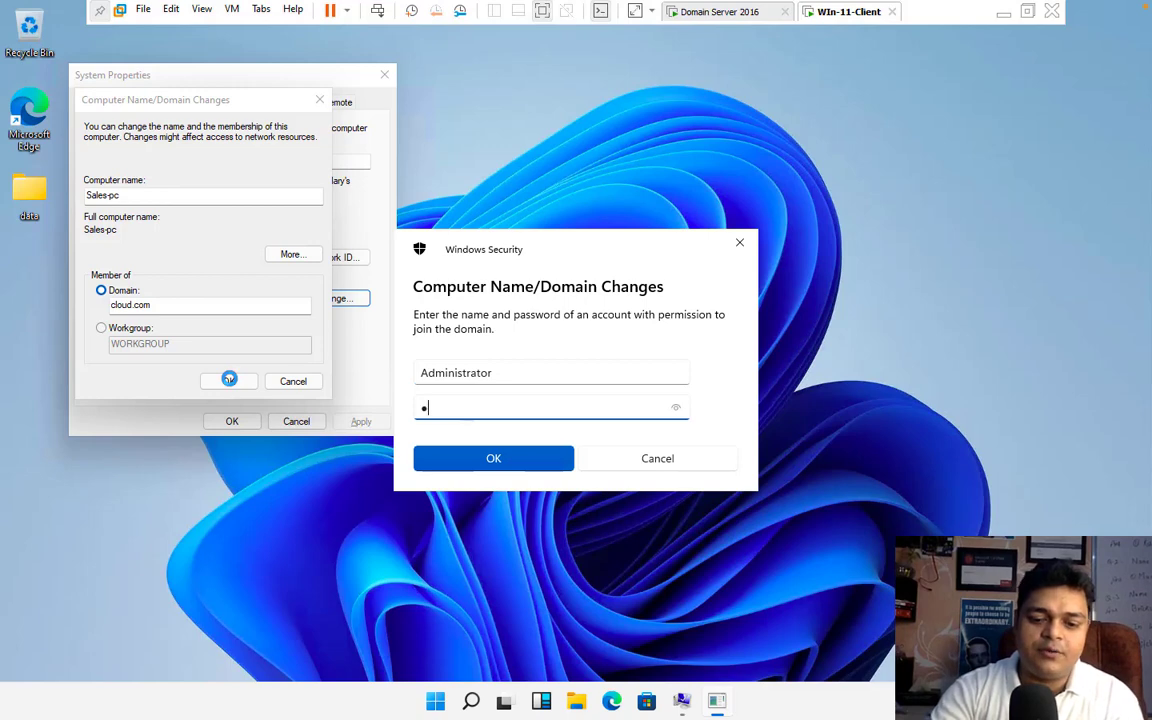
pyautogui.write('••••')
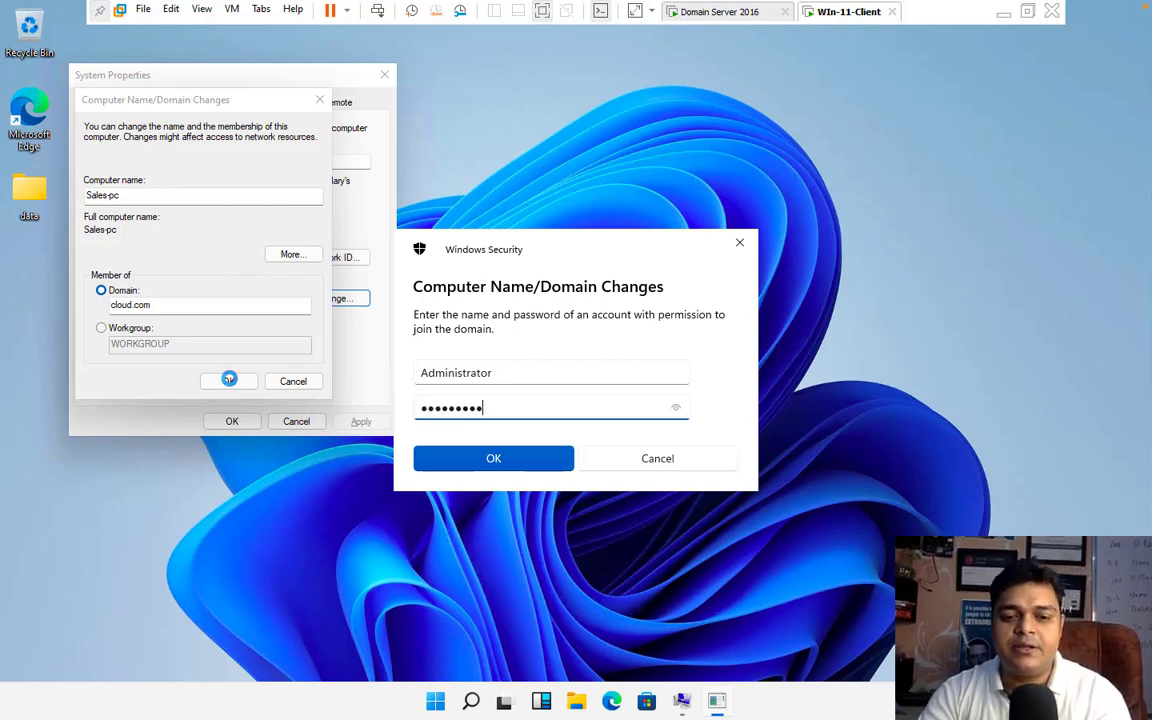
pyautogui.click(466, 459)
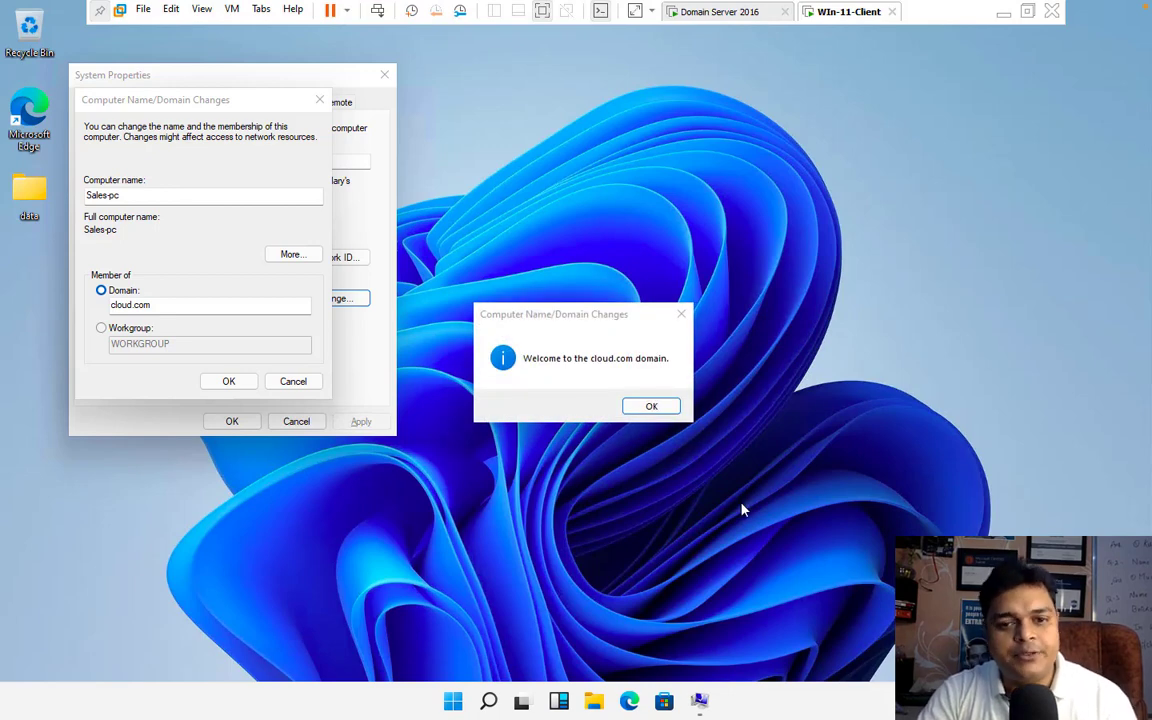
pyautogui.click(660, 406)
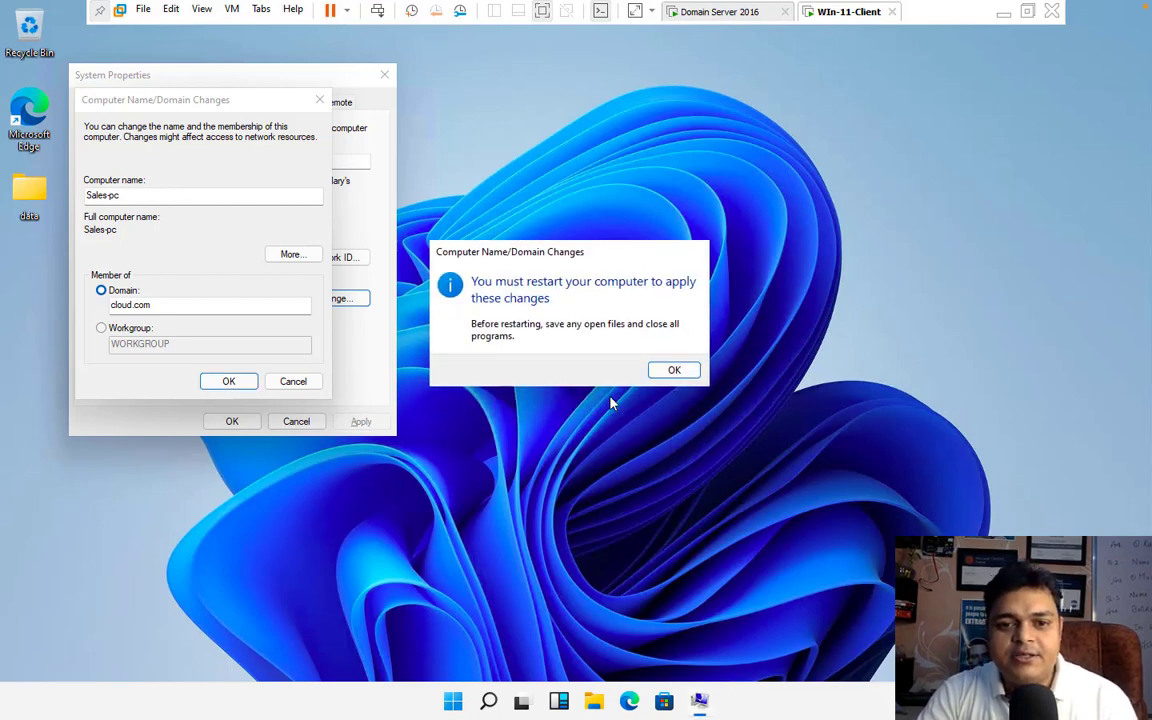
pyautogui.click(674, 372)
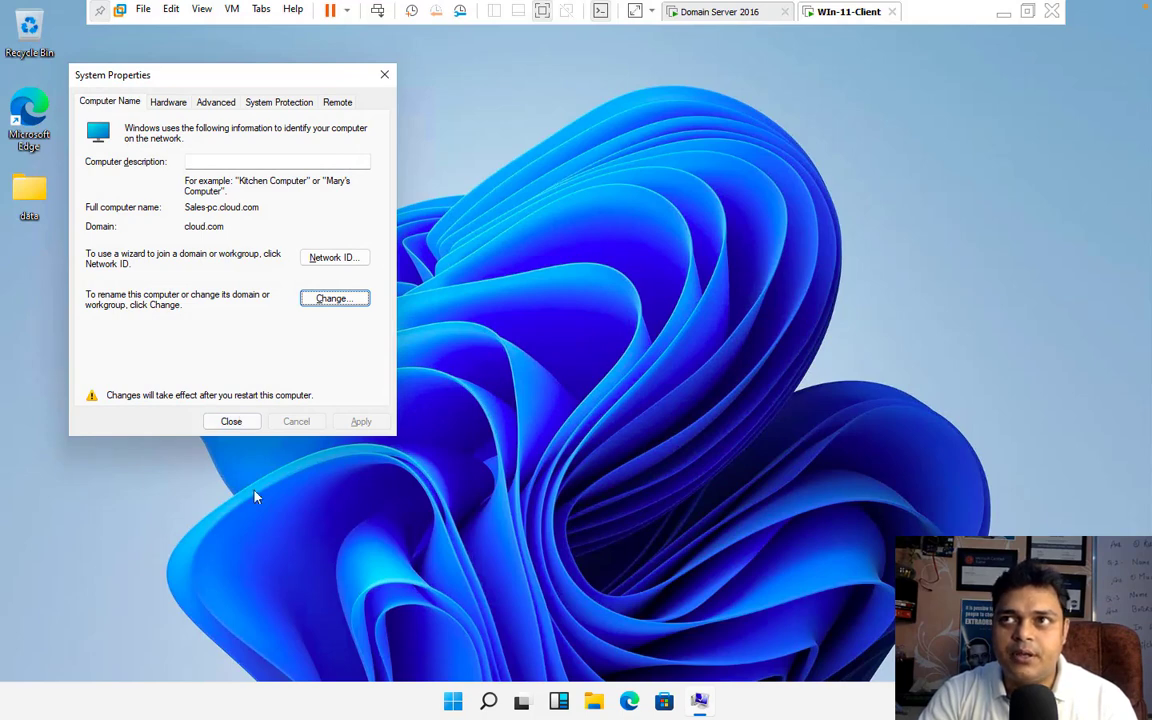
# Step: Close System Properties, restart the Windows 11 client to apply the domain change, and bring up its sign-in screen
pyautogui.click(233, 423)
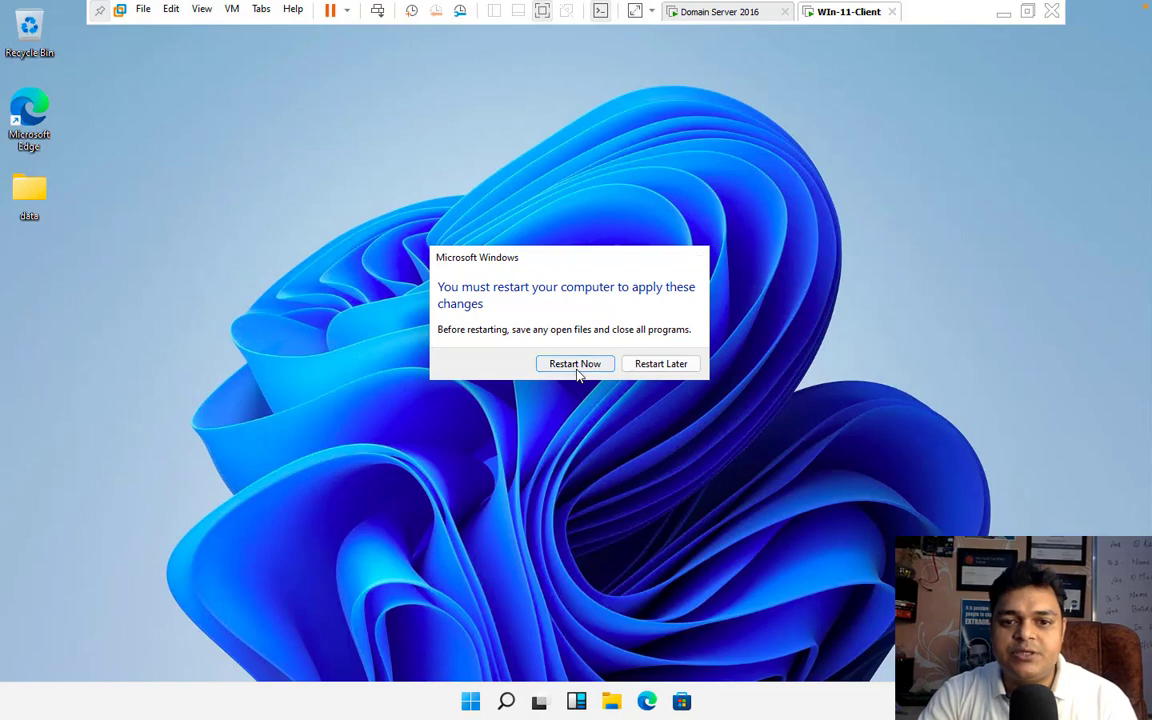
pyautogui.click(579, 366)
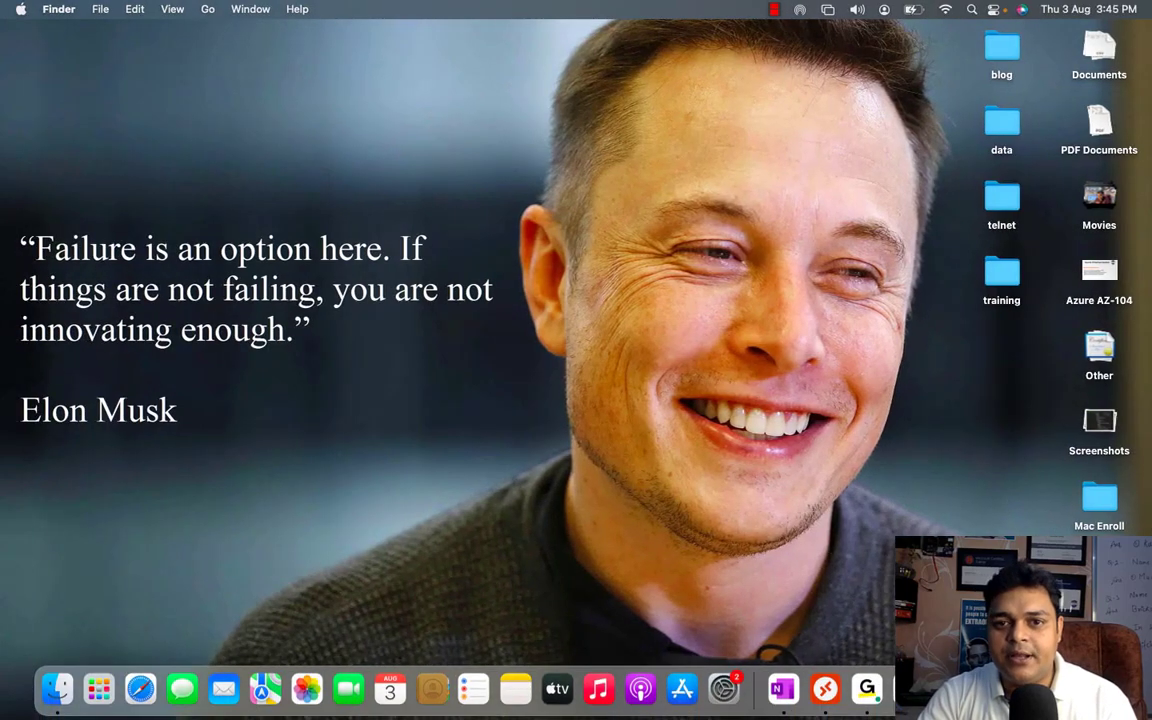
pyautogui.rightClick(1050, 690)
pyautogui.click(1022, 514)
pyautogui.hotkey('ctrl', 'Right')
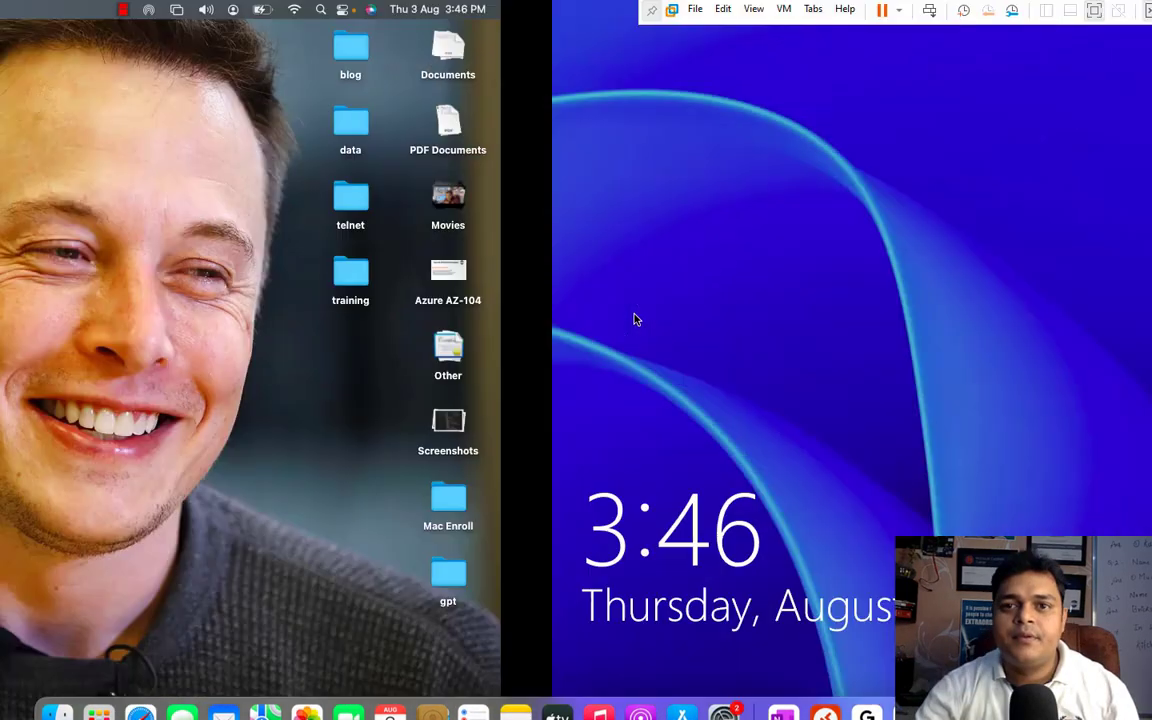
pyautogui.click(634, 319)
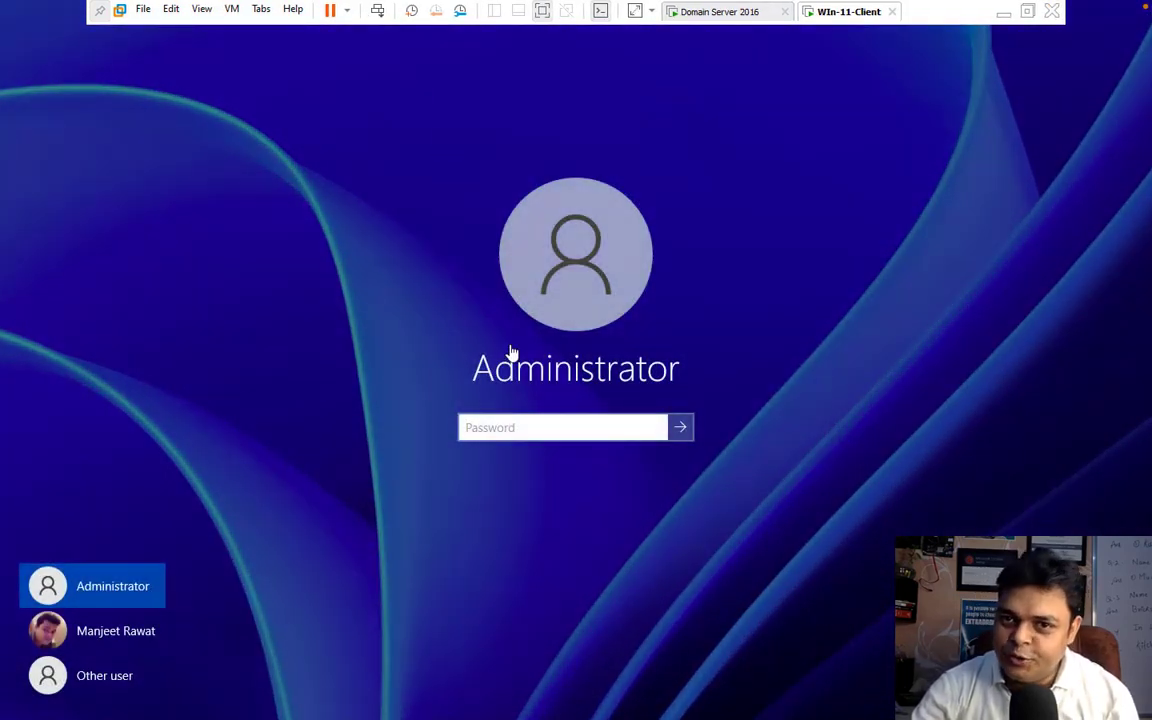
# Step: Switch to Domain Server 2016, cancel the Ethernet0 properties and close Network Connections
pyautogui.click(722, 12)
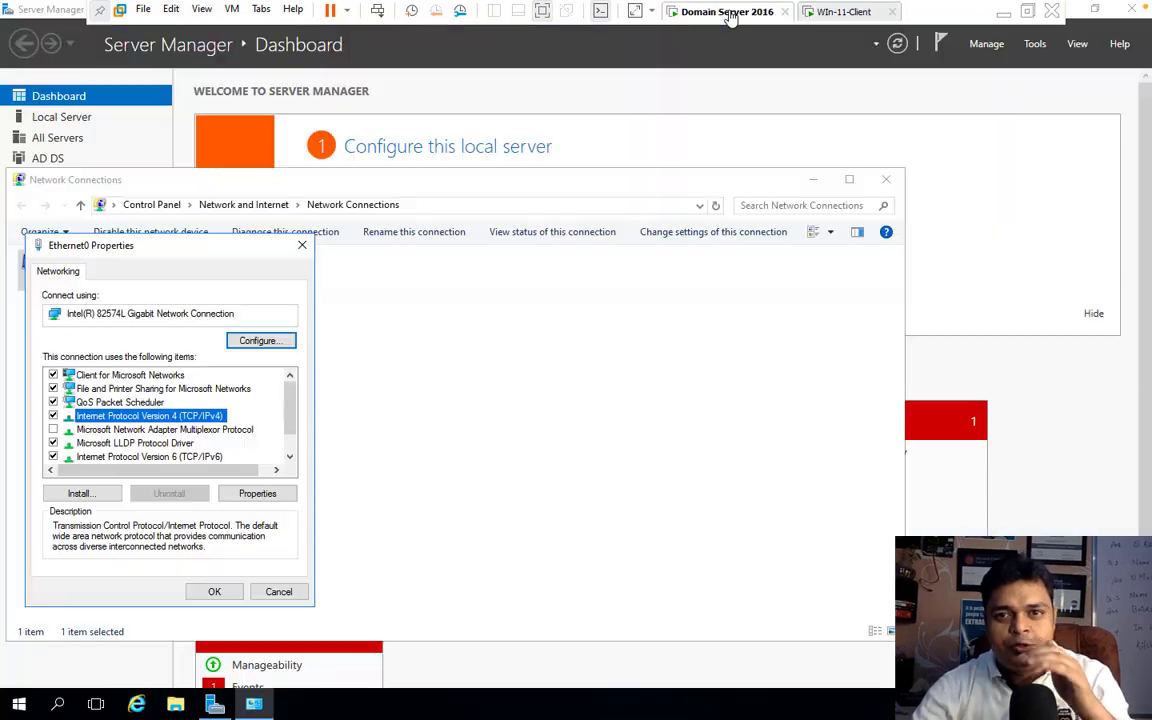
pyautogui.click(281, 597)
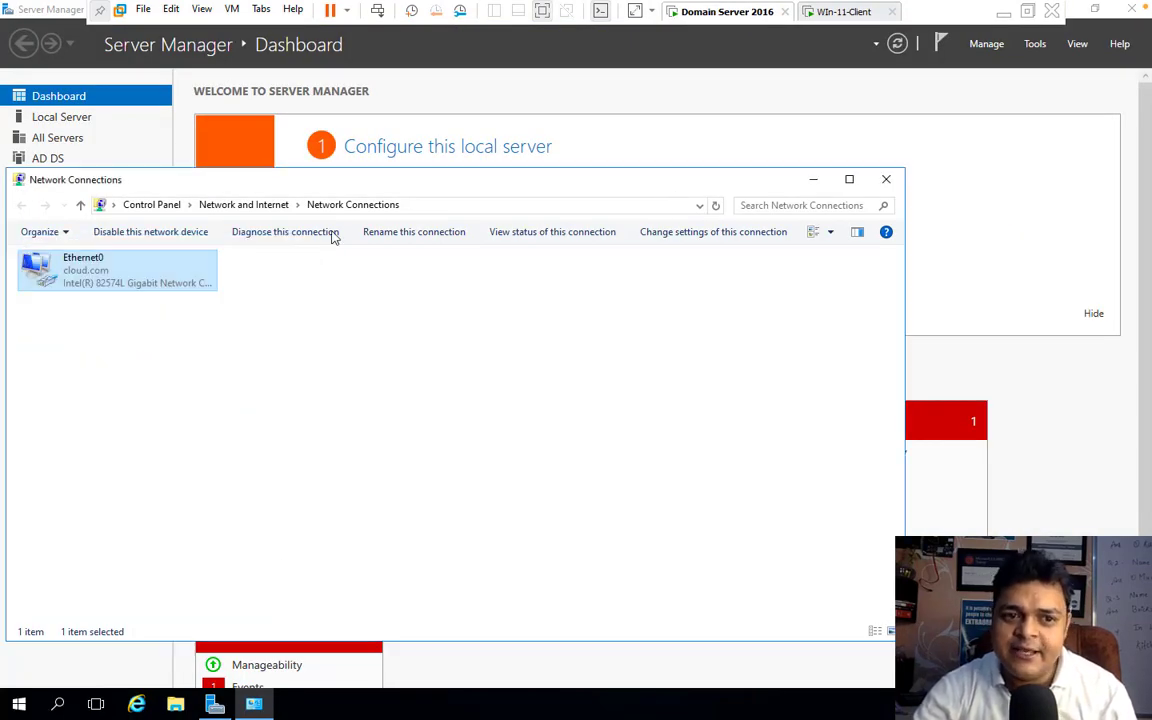
pyautogui.click(886, 179)
# Step: Open Active Directory Users and Computers and check cloud.com's Computers container for SALES-PC and its Users container for sign-in accounts
pyautogui.click(1035, 43)
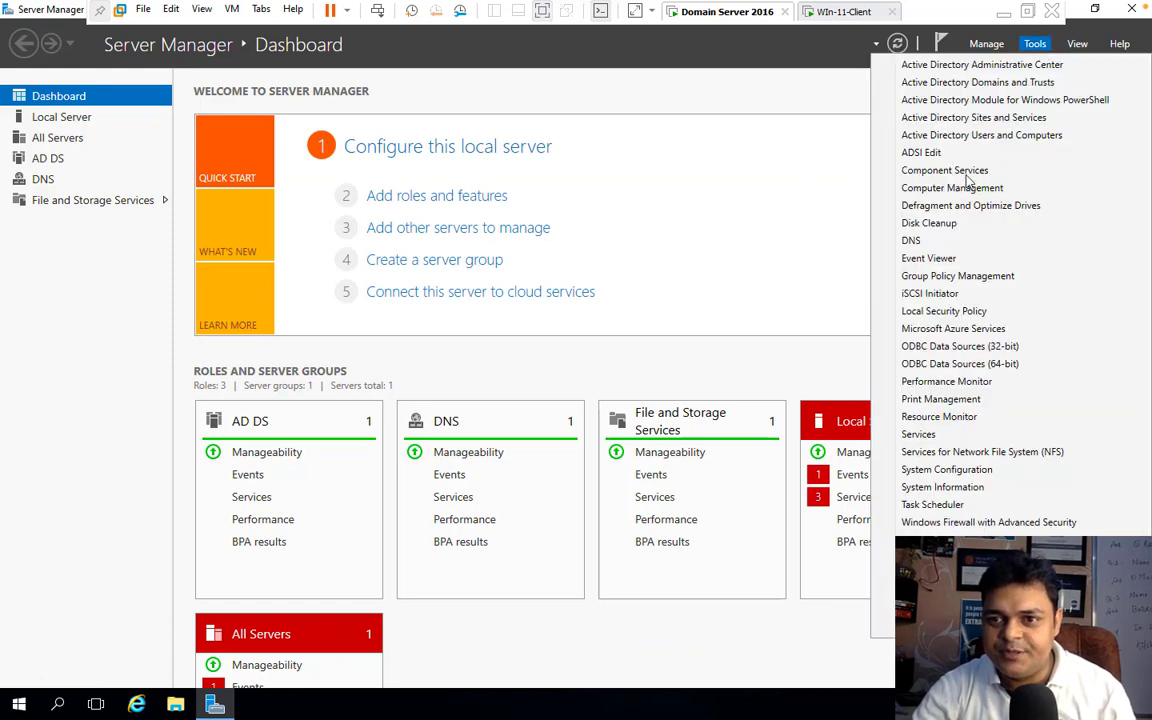
pyautogui.click(975, 135)
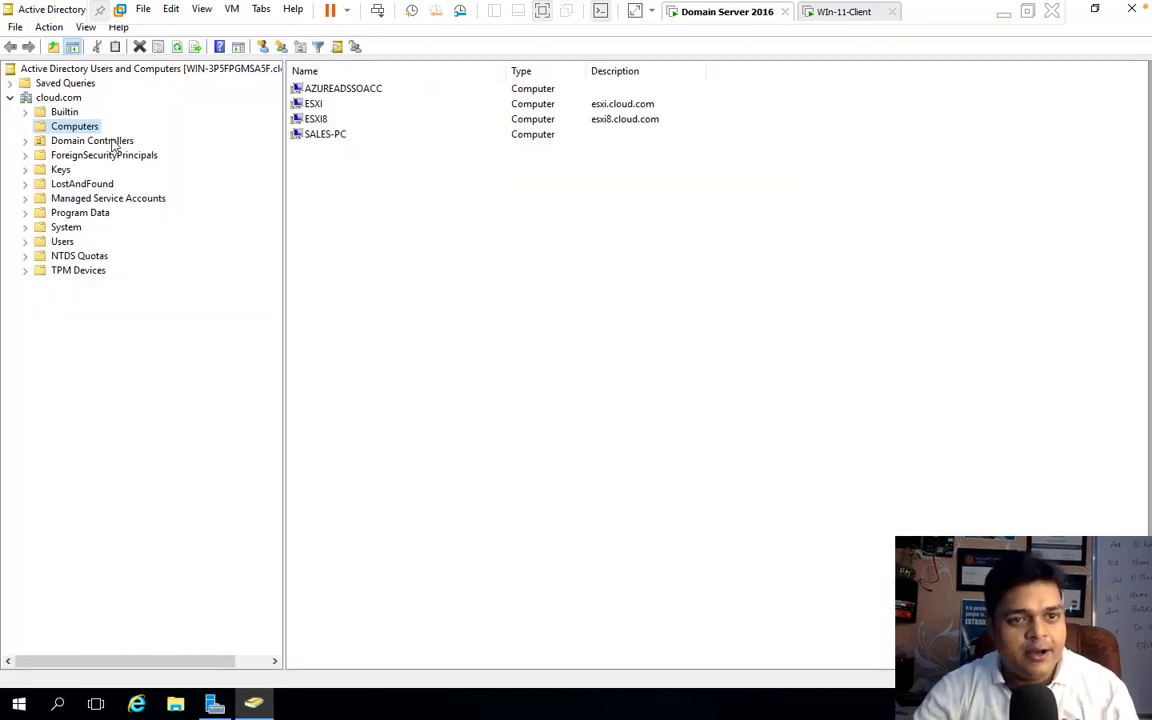
pyautogui.click(334, 141)
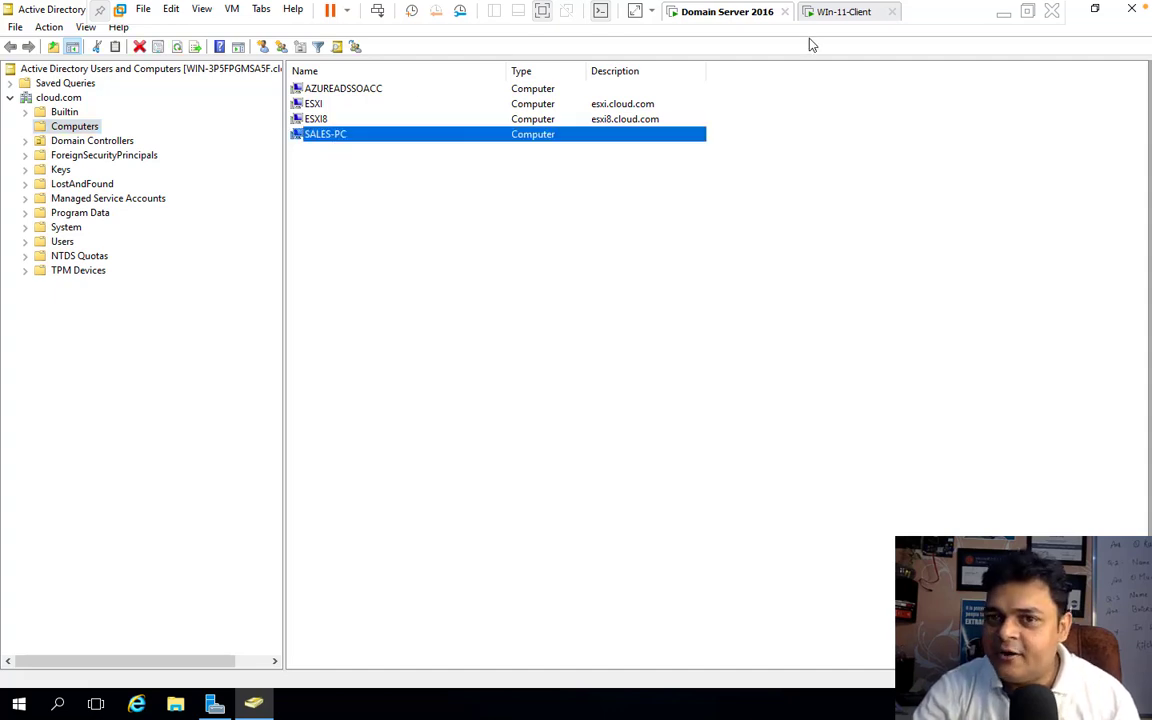
pyautogui.click(62, 242)
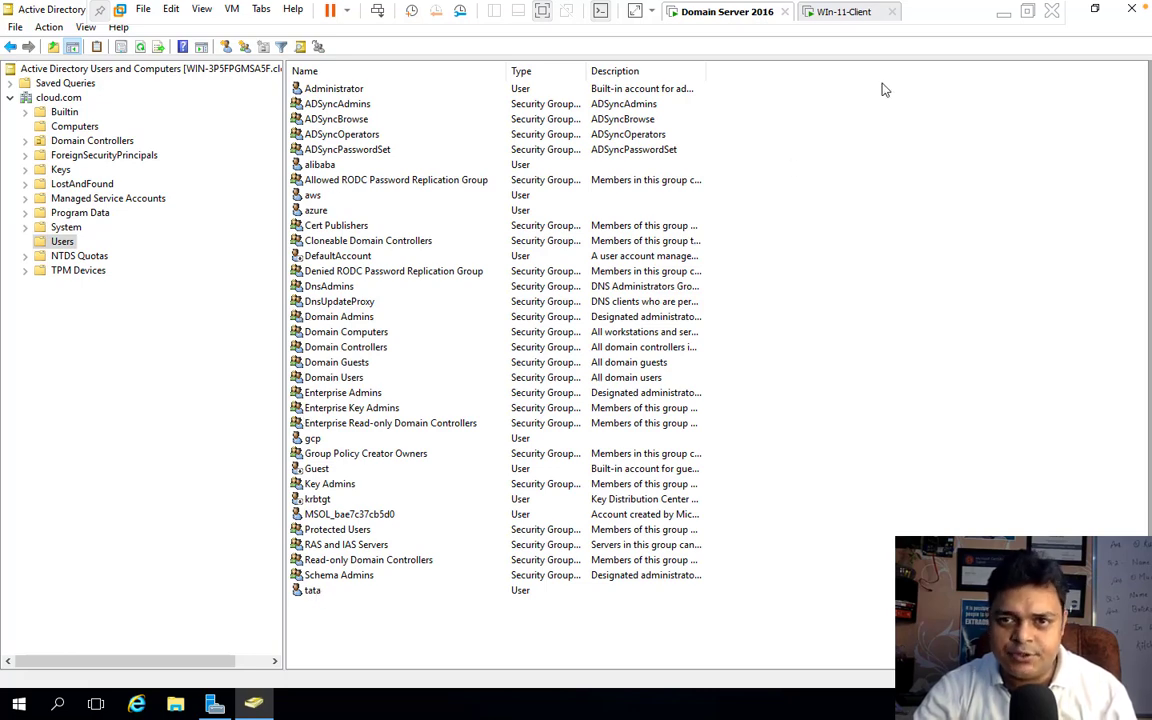
# Step: Sign in to the Windows 11 client as the other user tata in the CLOUD domain, entering the account password
pyautogui.click(843, 12)
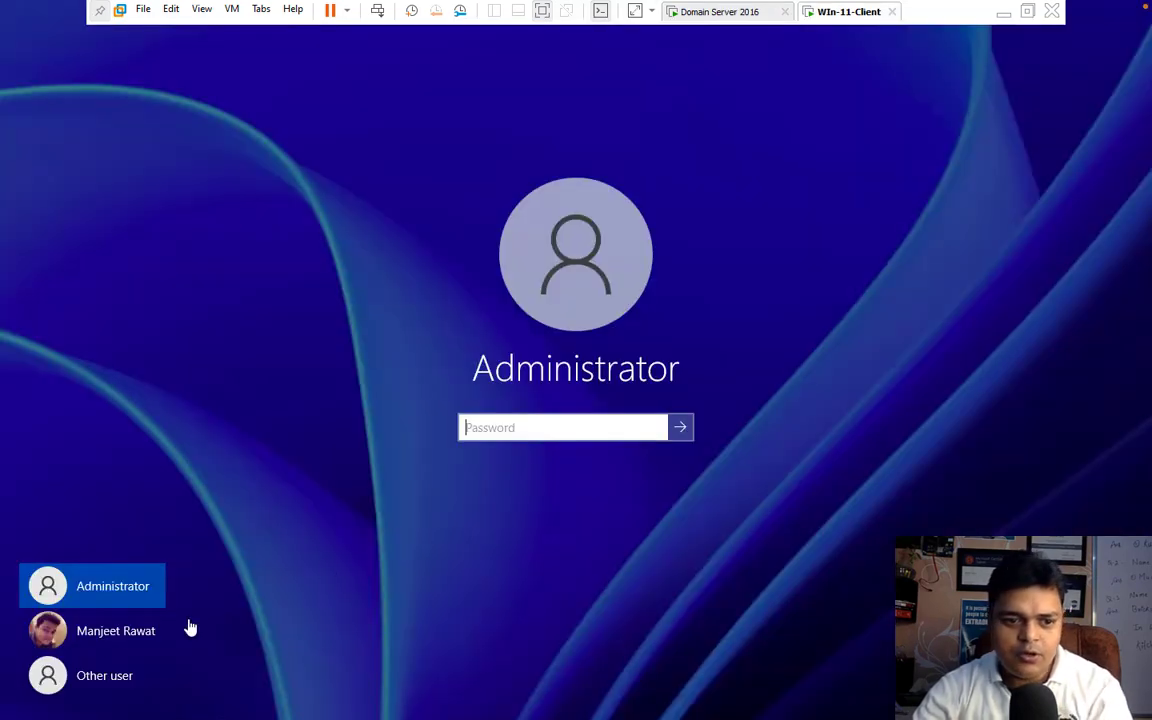
pyautogui.click(97, 680)
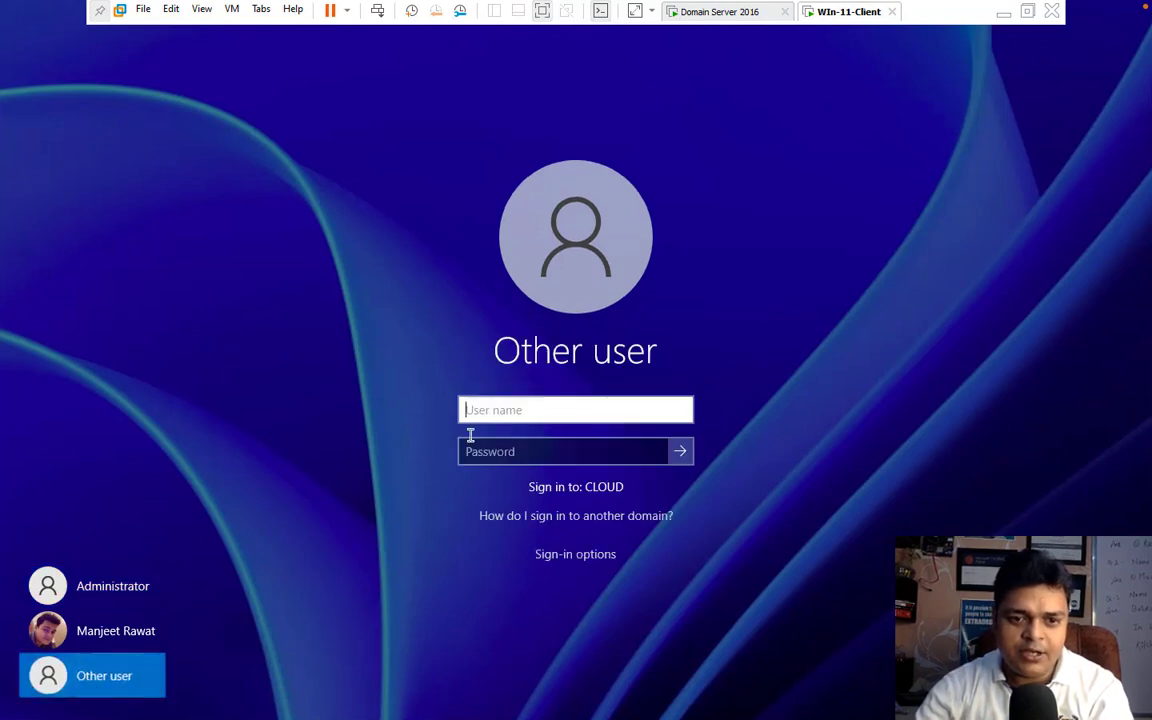
pyautogui.write('tata')
pyautogui.press('Tab')
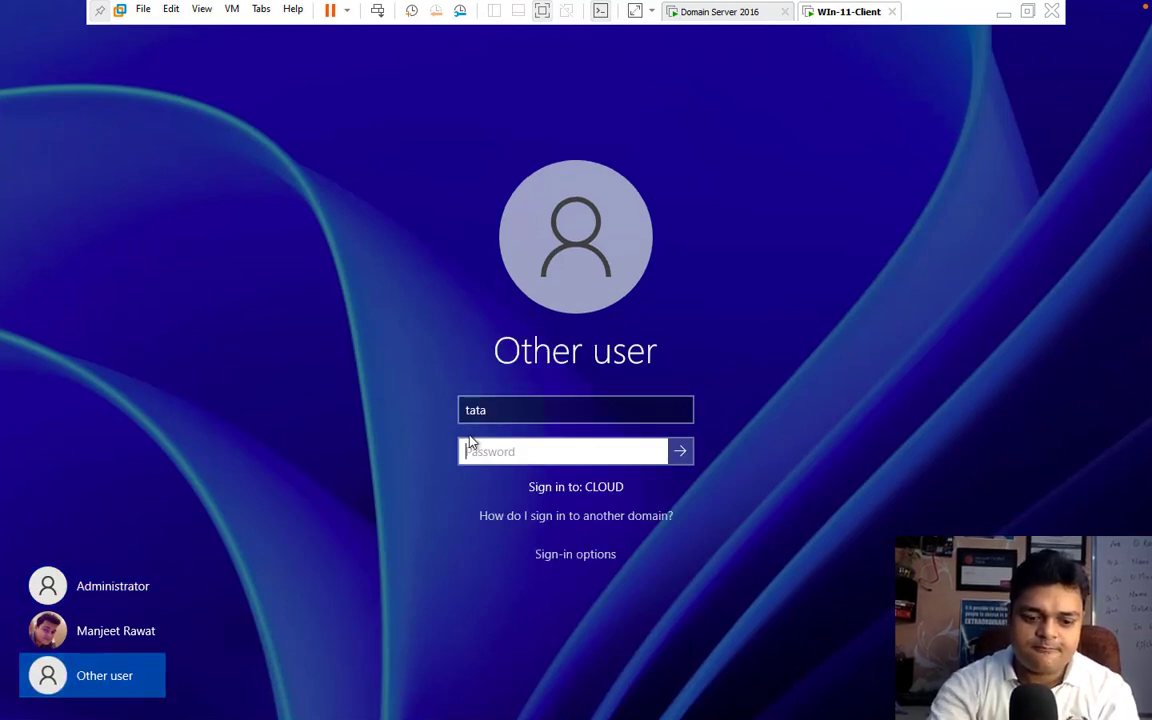
pyautogui.write('●')
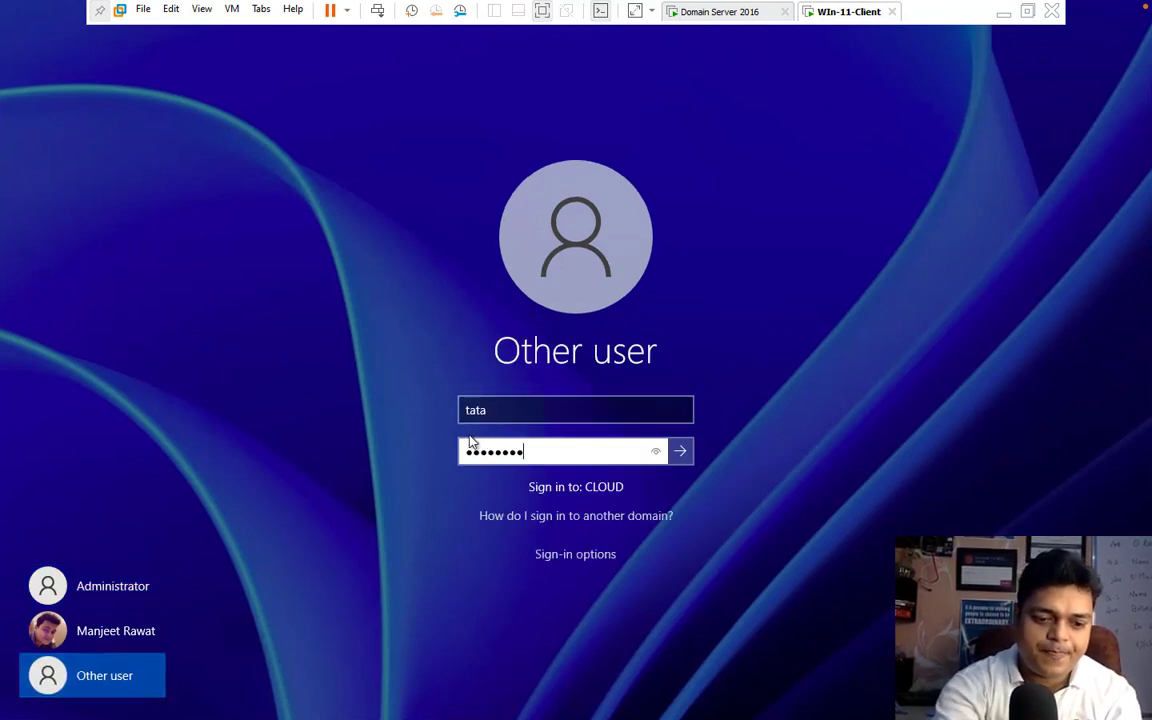
pyautogui.write('●●●●●●●')
pyautogui.press('Return')
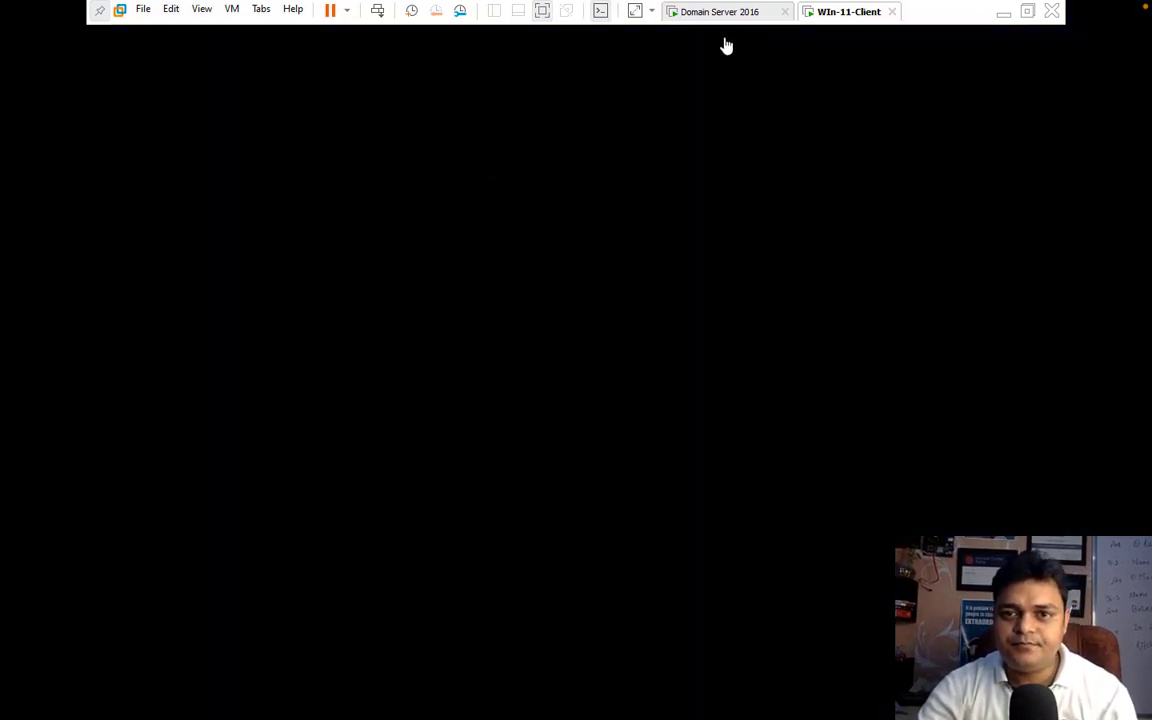
# Step: Review the Computers container on the domain server again and close Active Directory Users and Computers
pyautogui.click(733, 14)
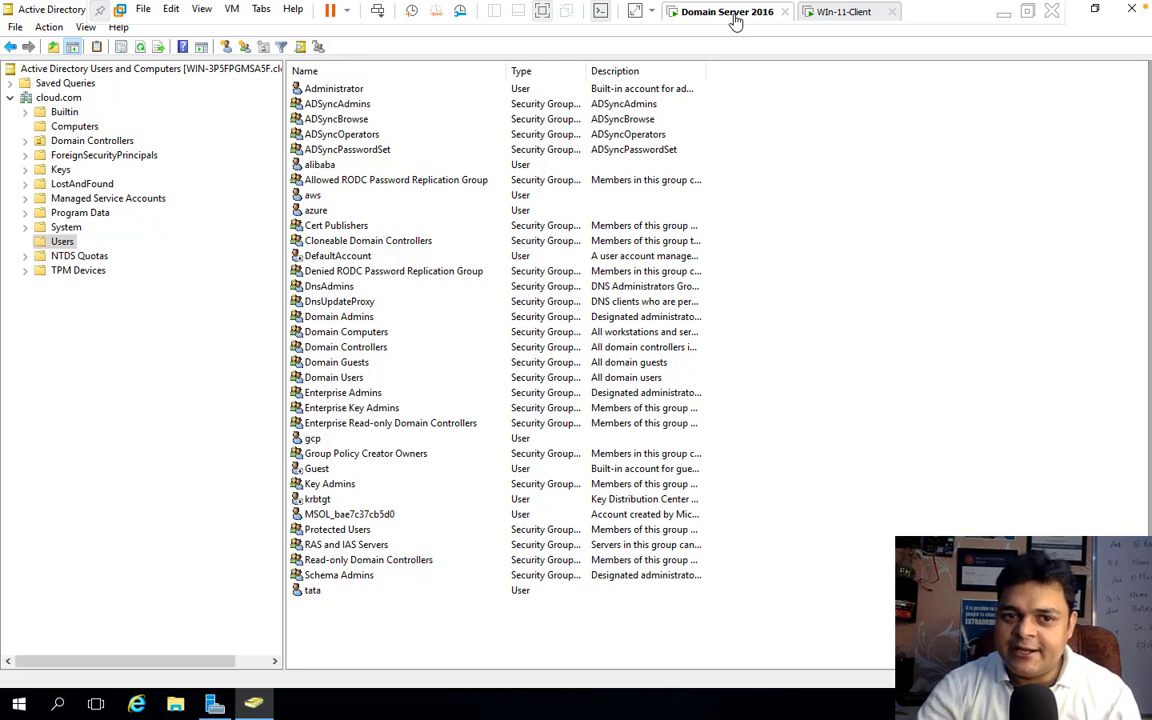
pyautogui.click(75, 127)
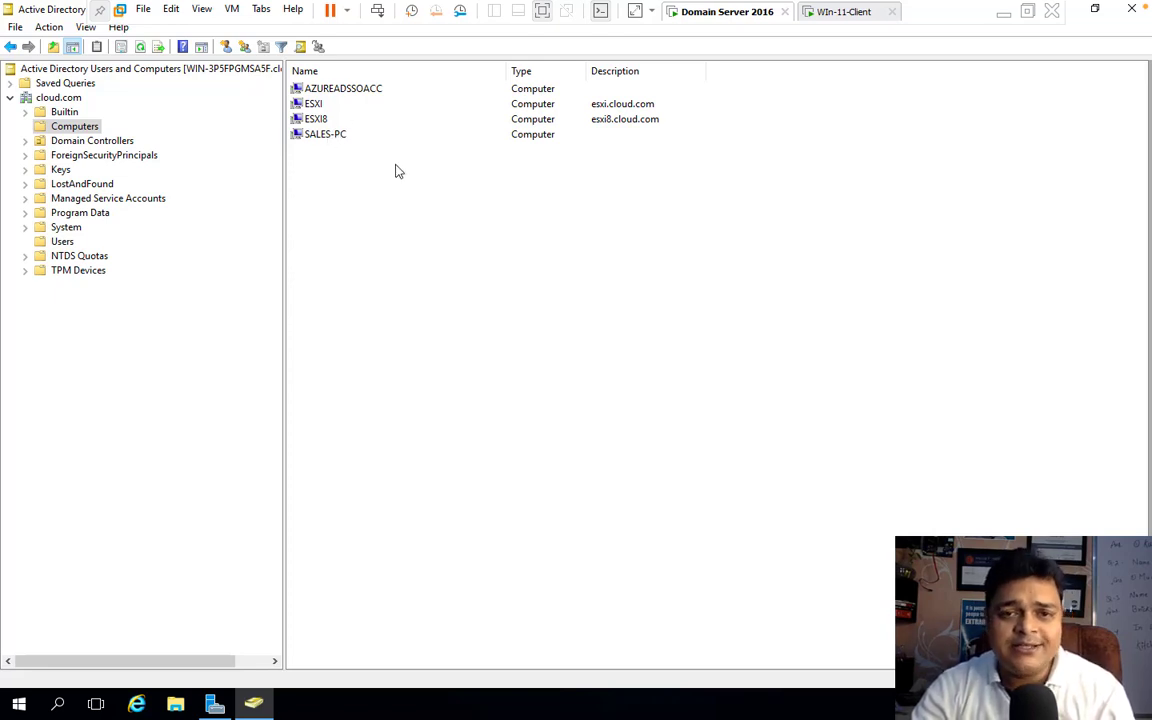
pyautogui.click(1129, 10)
# Step: Open DNS Manager and find the Sales-pc host record in the cloud.com forward lookup zone
pyautogui.click(1036, 46)
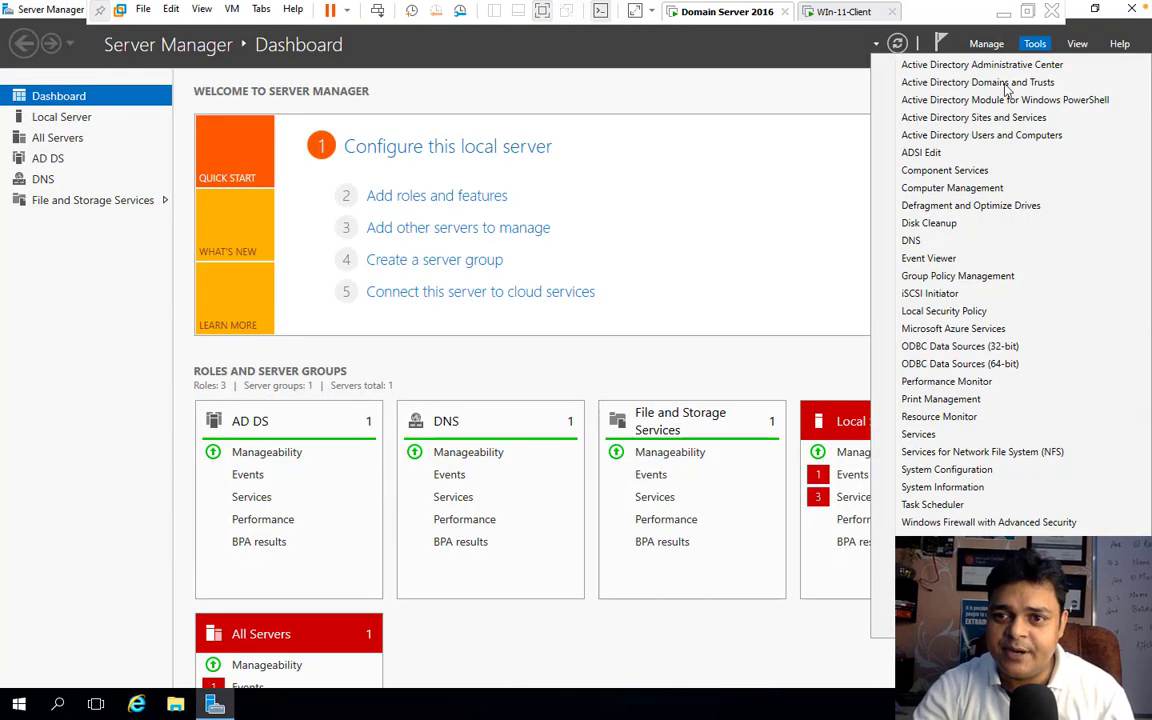
pyautogui.click(932, 238)
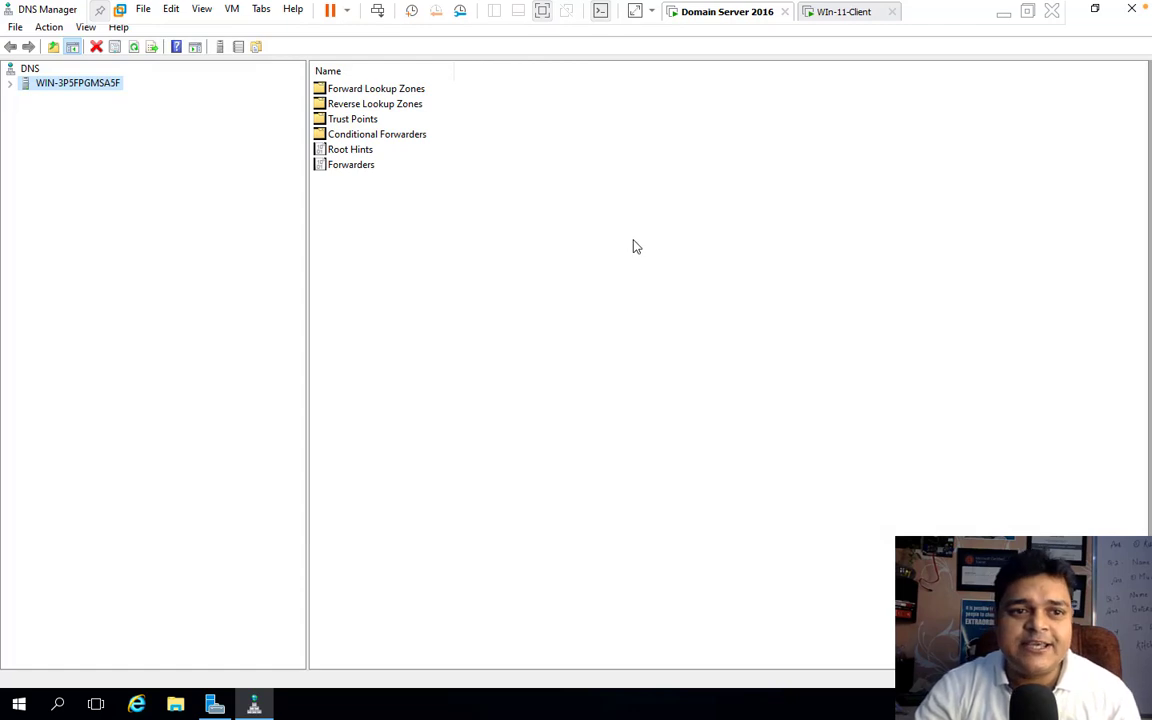
pyautogui.click(10, 85)
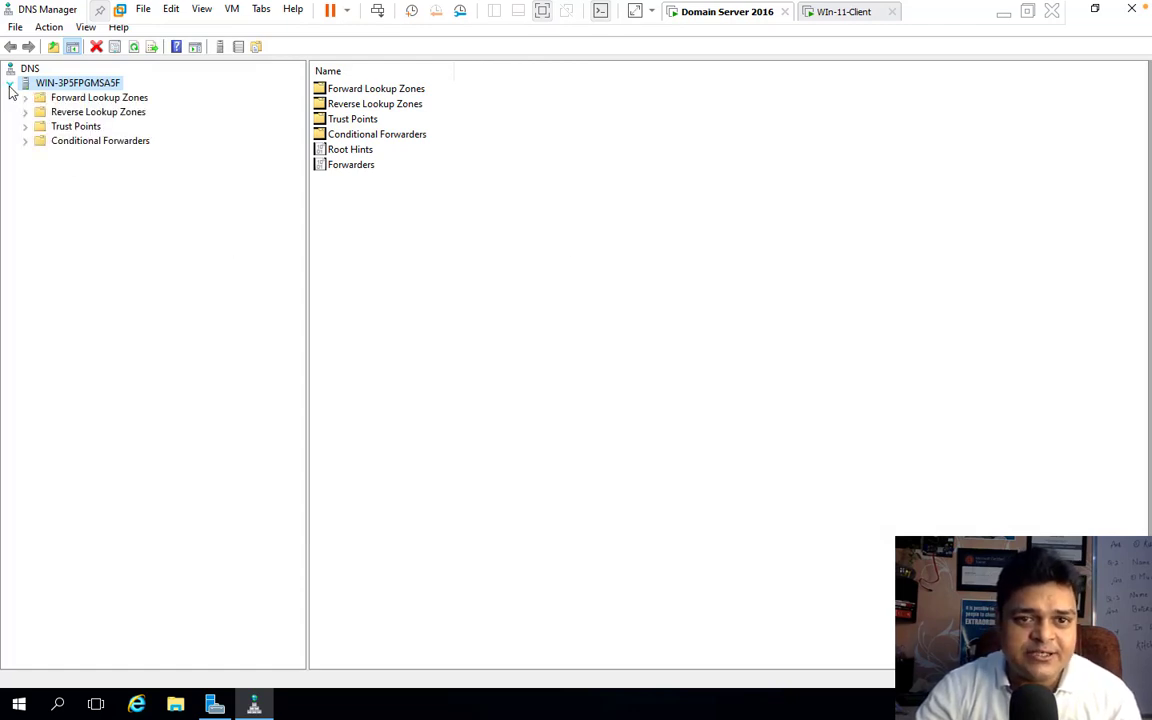
pyautogui.click(62, 97)
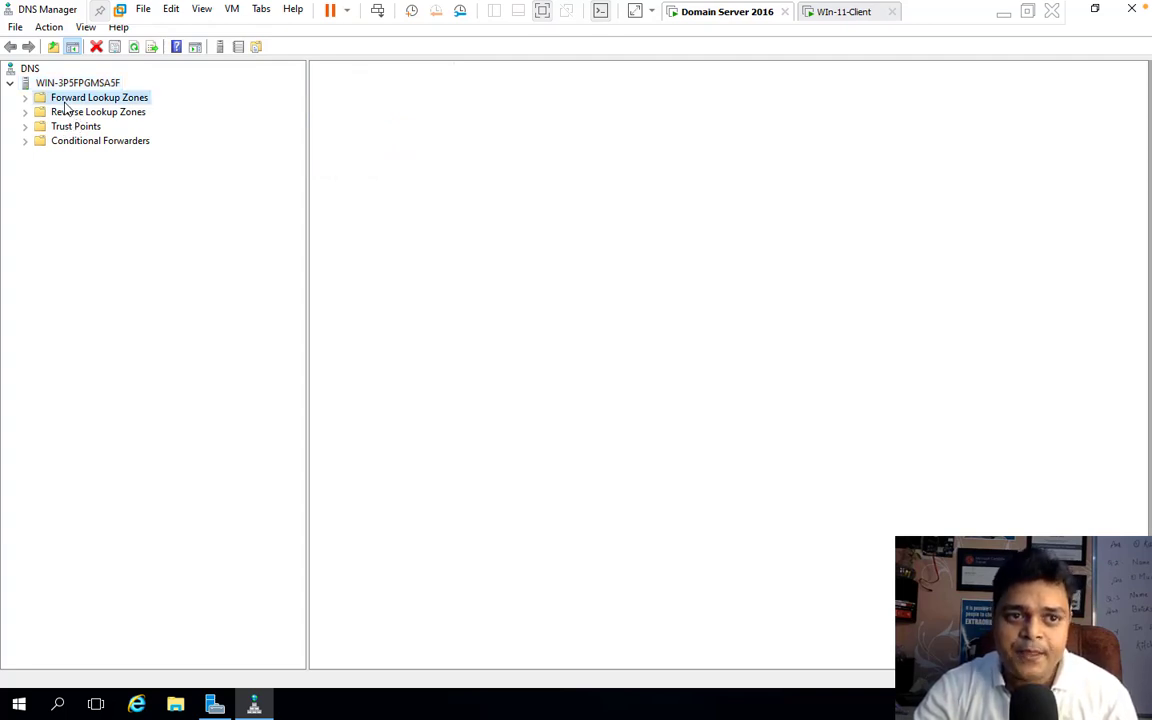
pyautogui.click(25, 98)
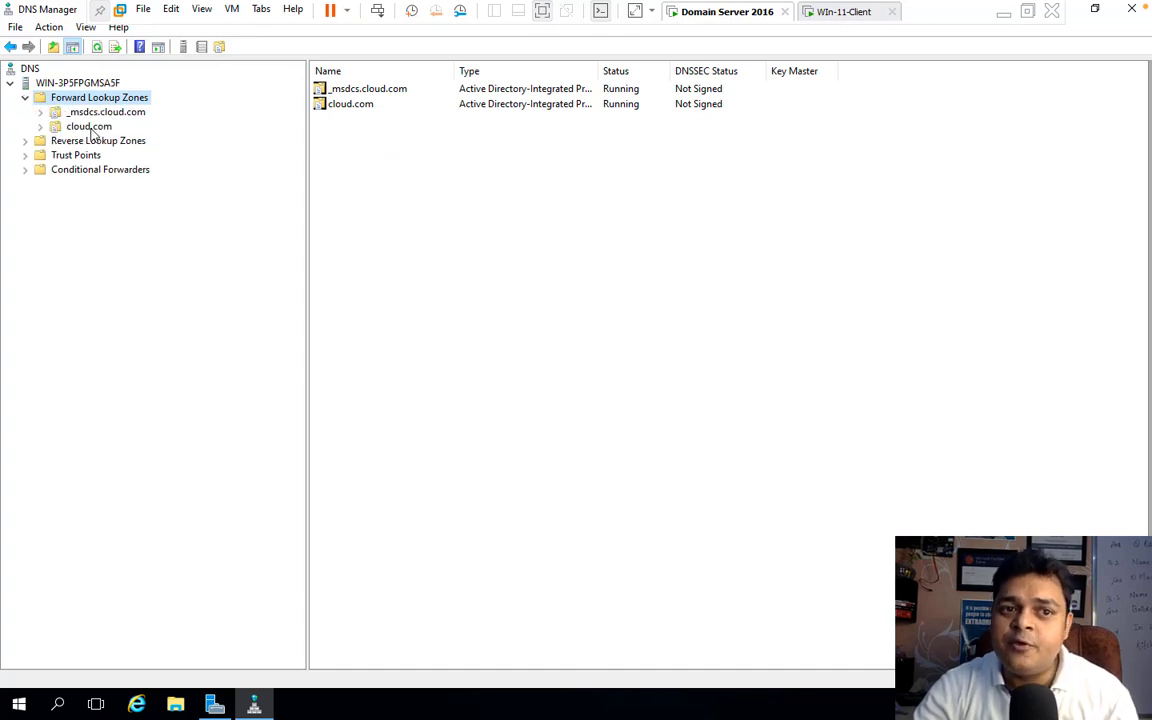
pyautogui.click(89, 127)
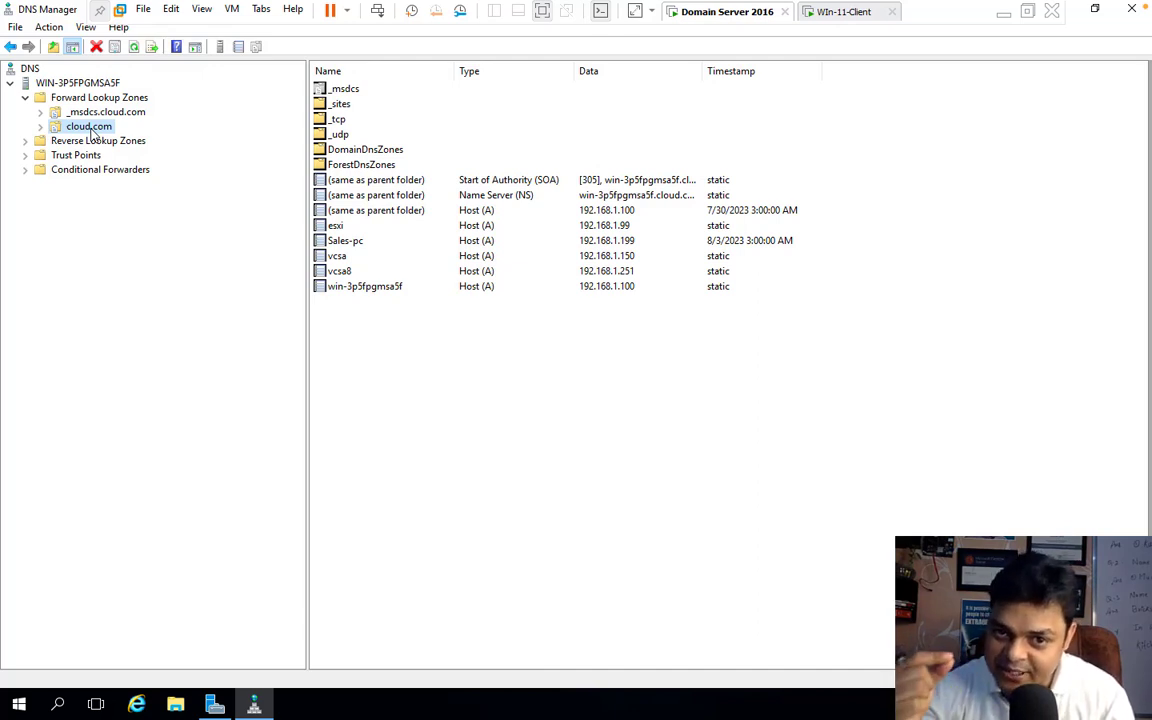
pyautogui.click(370, 242)
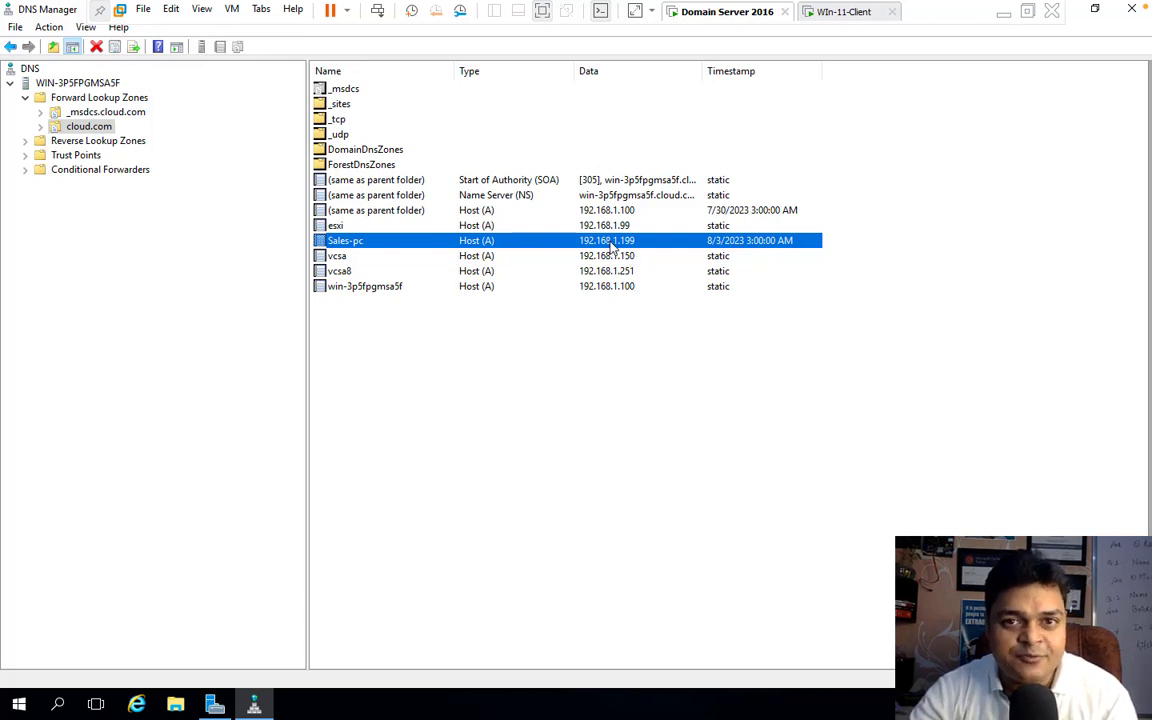
# Step: Open a command prompt on the Windows 11 client and check its name and IP address with hostname and ipconfig
pyautogui.click(840, 12)
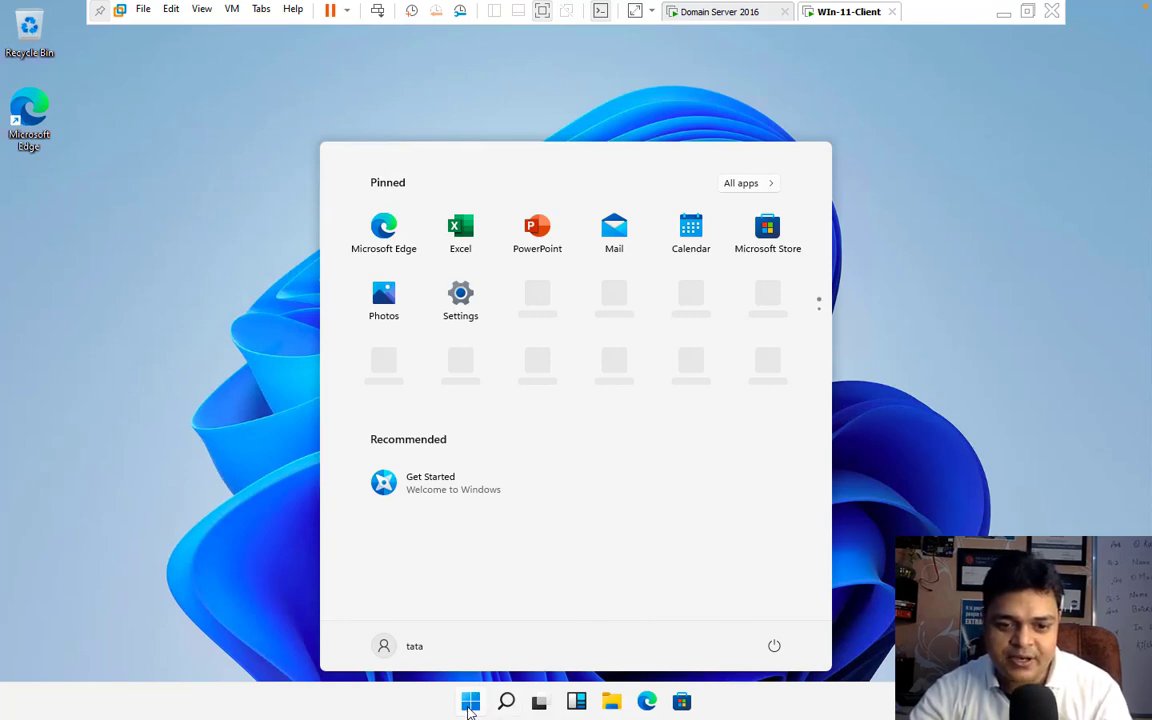
pyautogui.rightClick(469, 703)
pyautogui.click(440, 612)
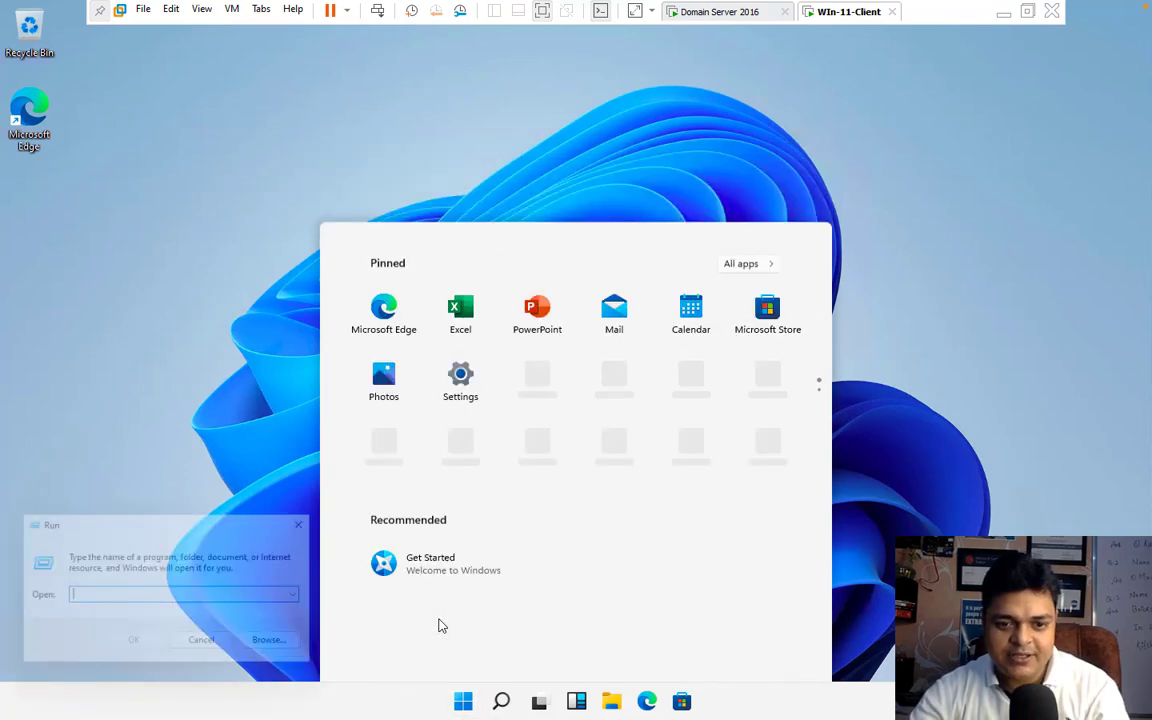
pyautogui.write('cmd')
pyautogui.press('Return')
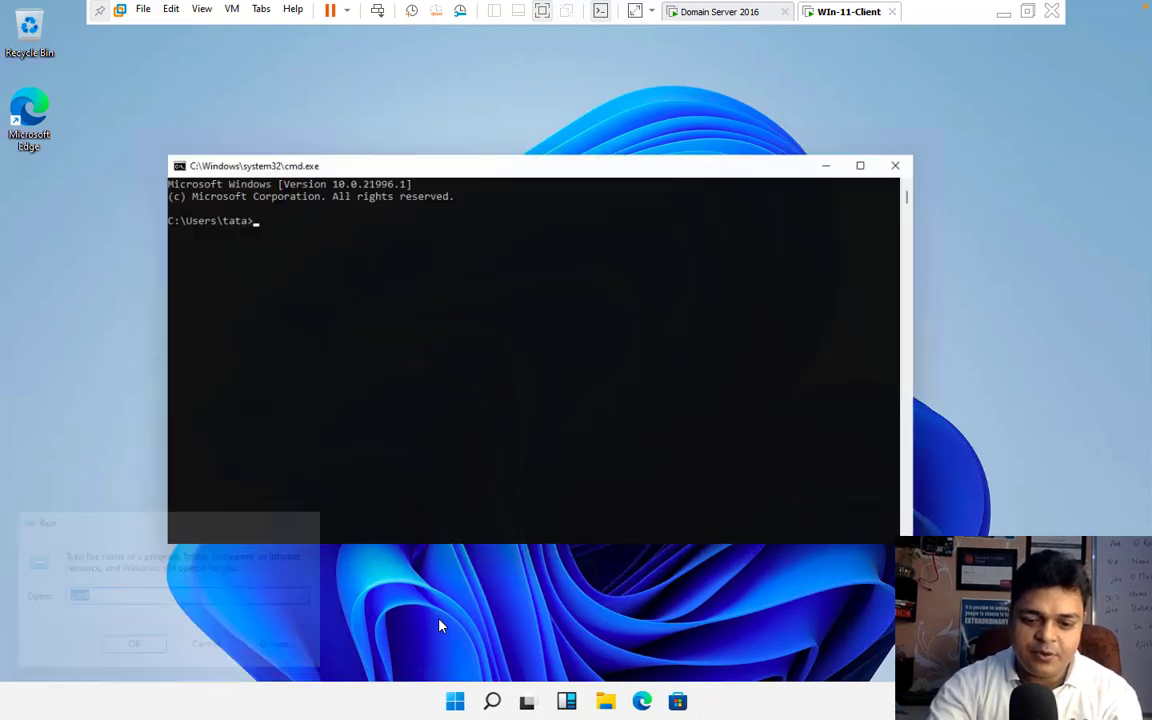
pyautogui.write('hostname')
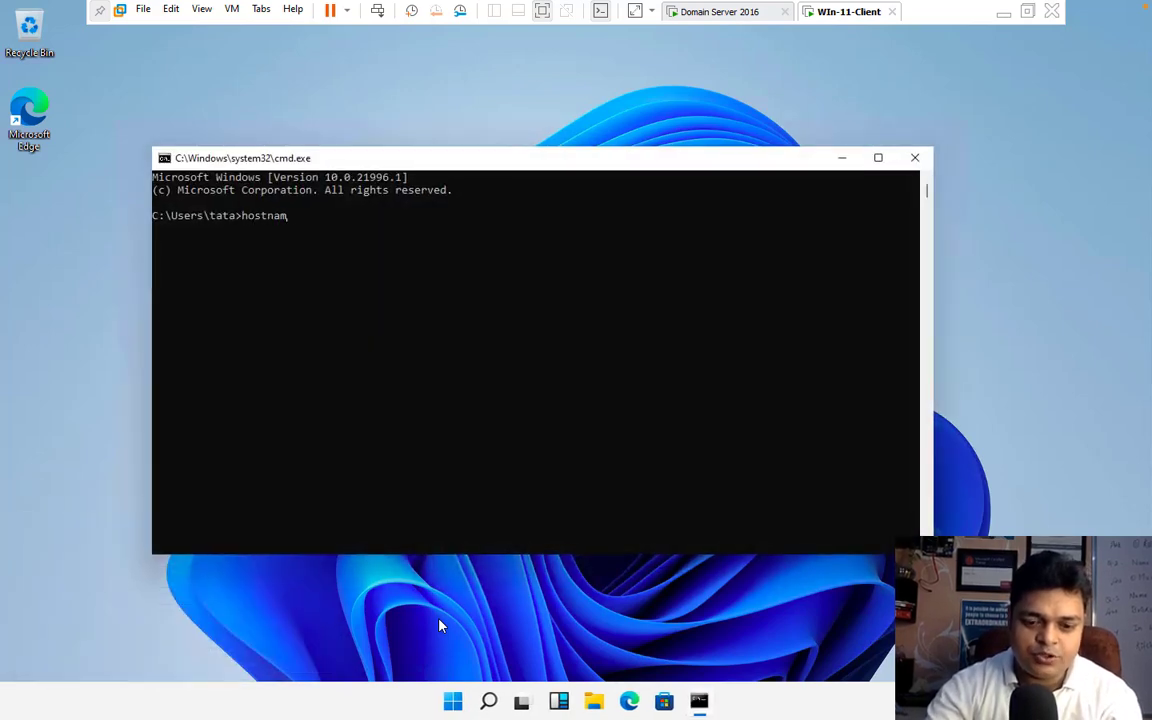
pyautogui.press('Return')
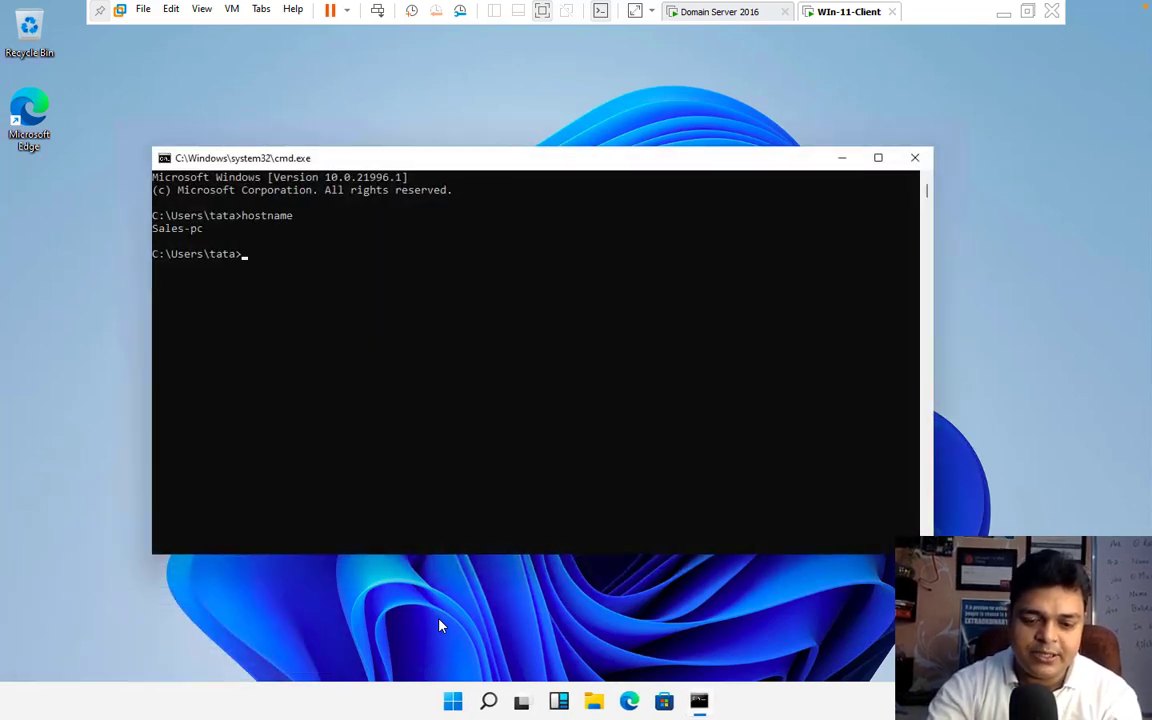
pyautogui.write('ipconfig')
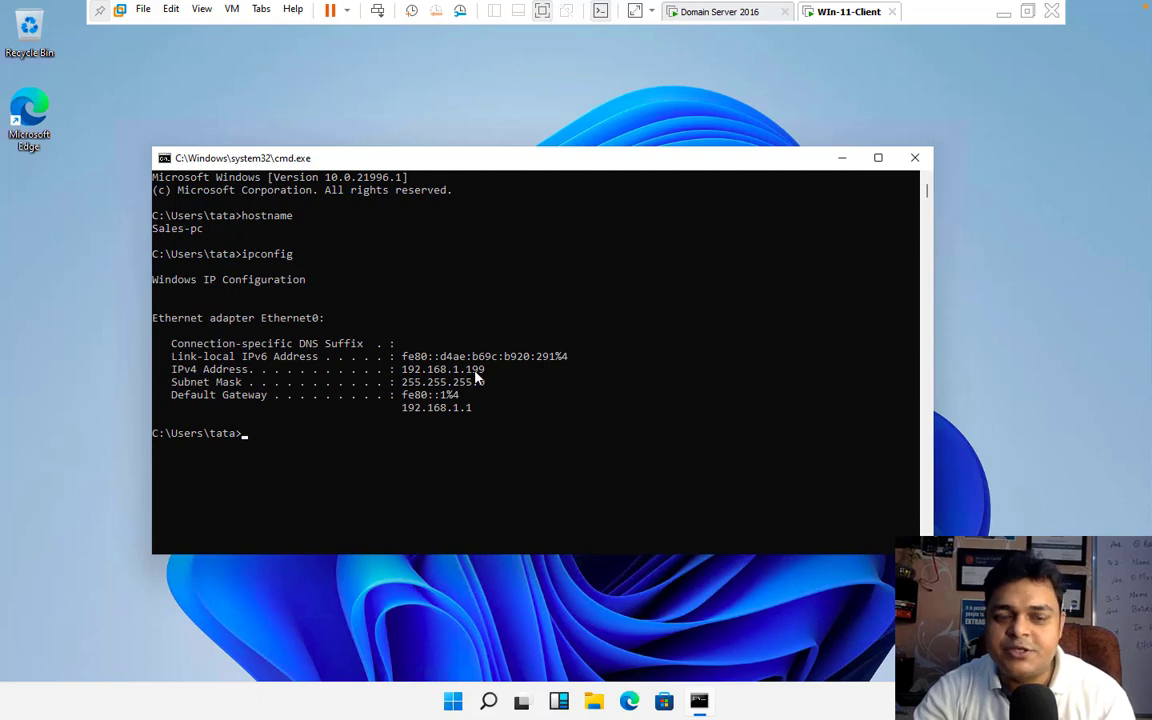
# Step: Examine the New Host form for the cloud.com zone in the domain server's DNS Manager, and cancel it
pyautogui.click(742, 13)
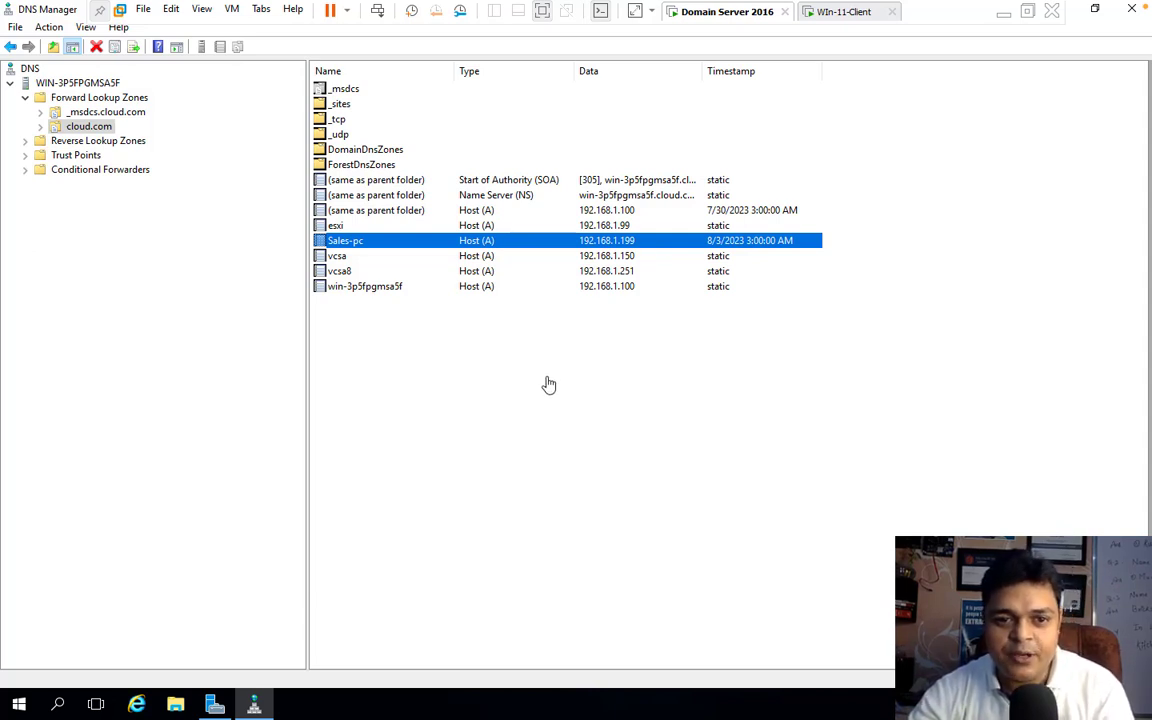
pyautogui.rightClick(429, 371)
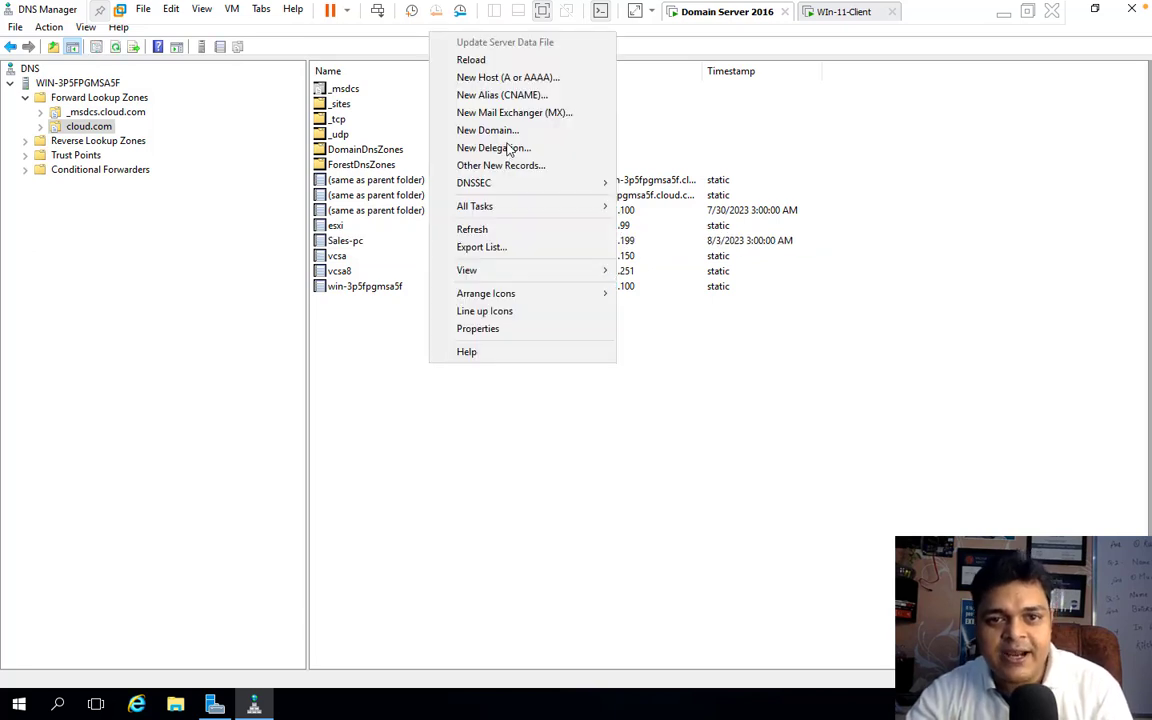
pyautogui.click(517, 80)
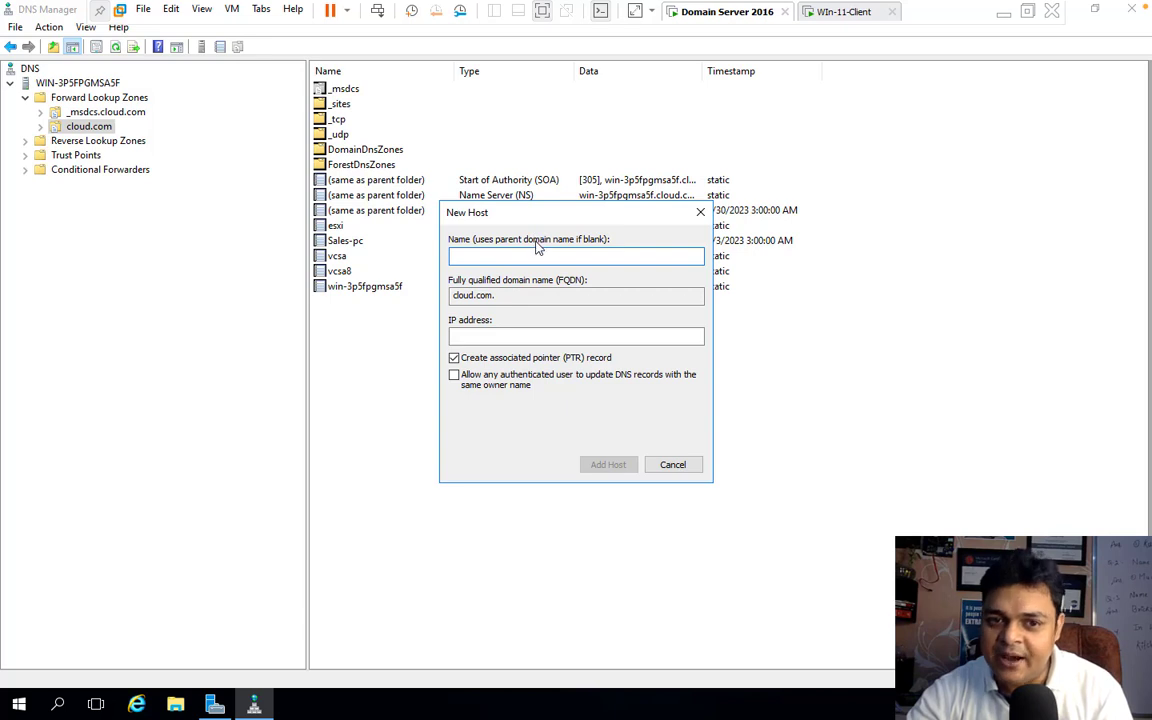
pyautogui.click(469, 338)
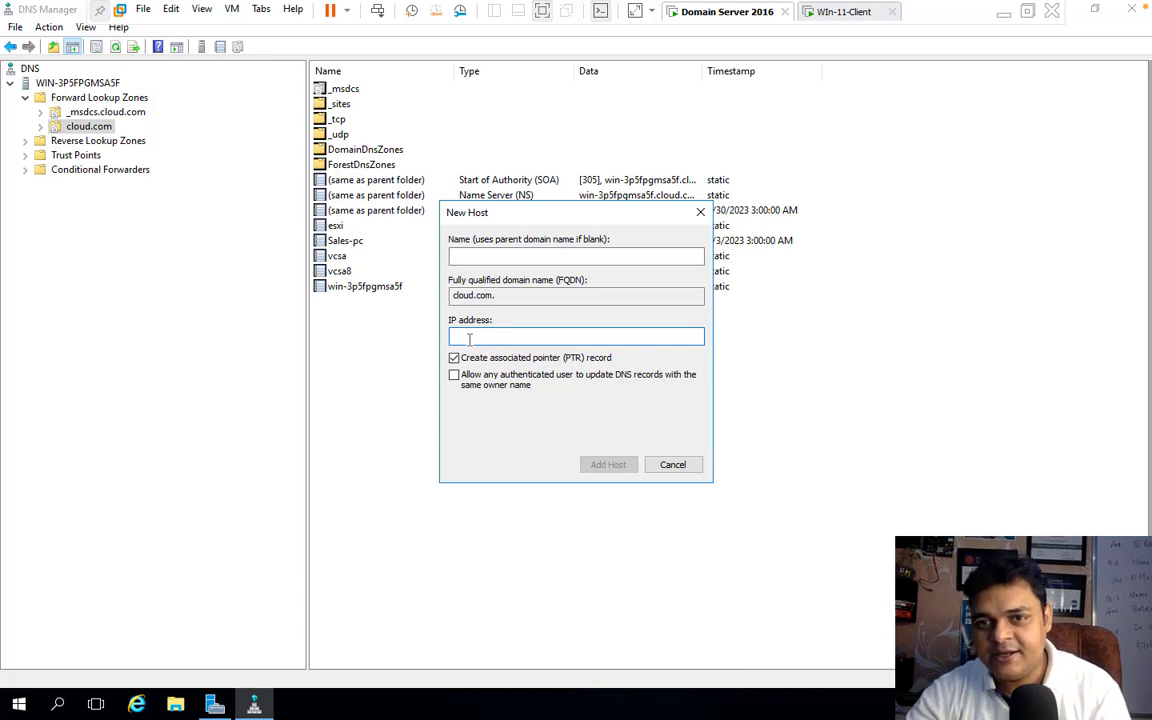
pyautogui.click(673, 465)
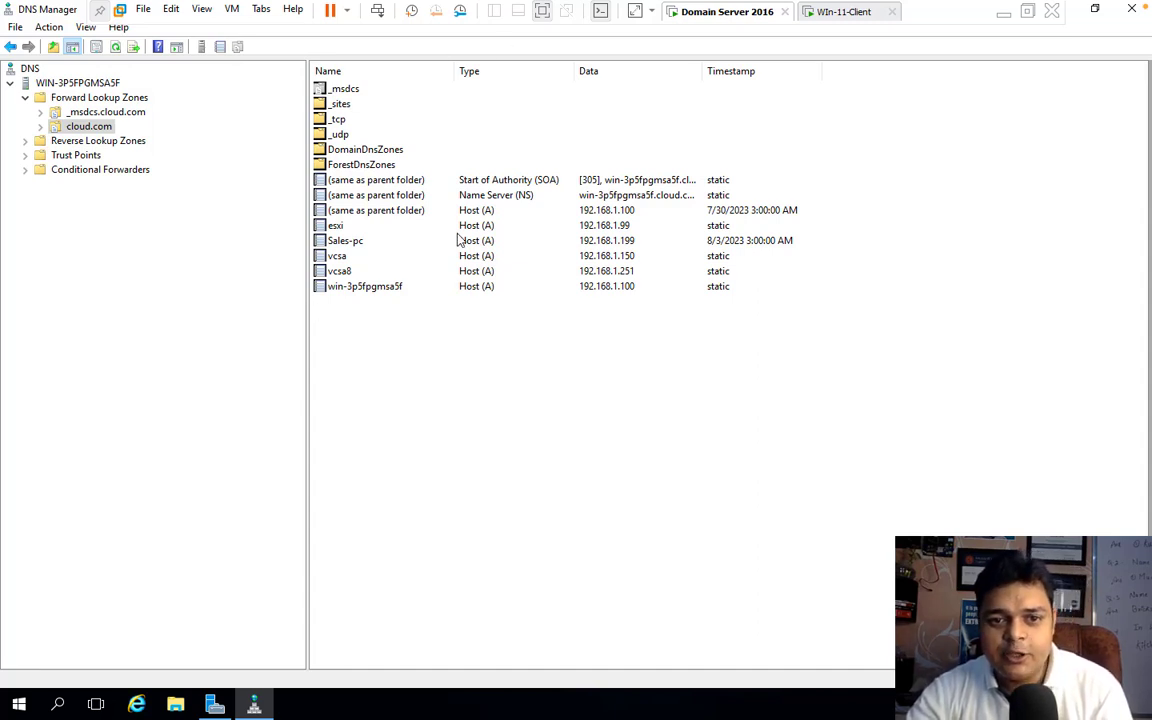
# Step: Start a new Active Directory-stored primary reverse lookup zone replicated to all DNS servers on domain controllers in the cloud.com domain
pyautogui.click(86, 140)
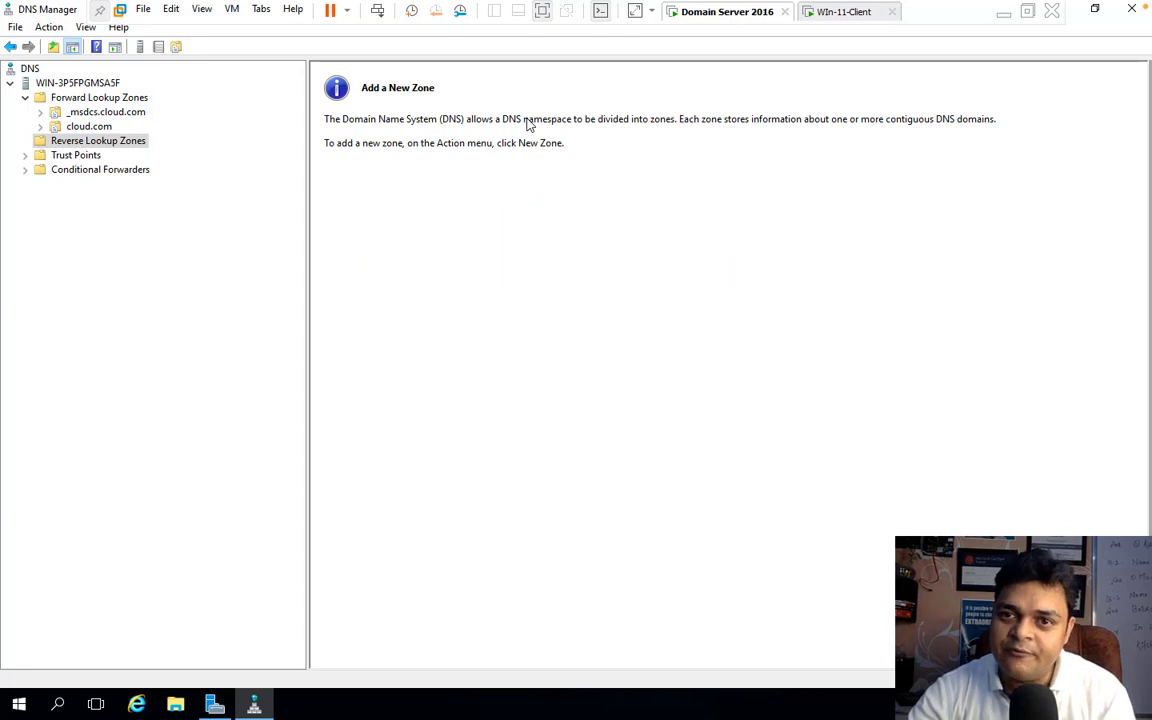
pyautogui.rightClick(93, 147)
pyautogui.click(143, 153)
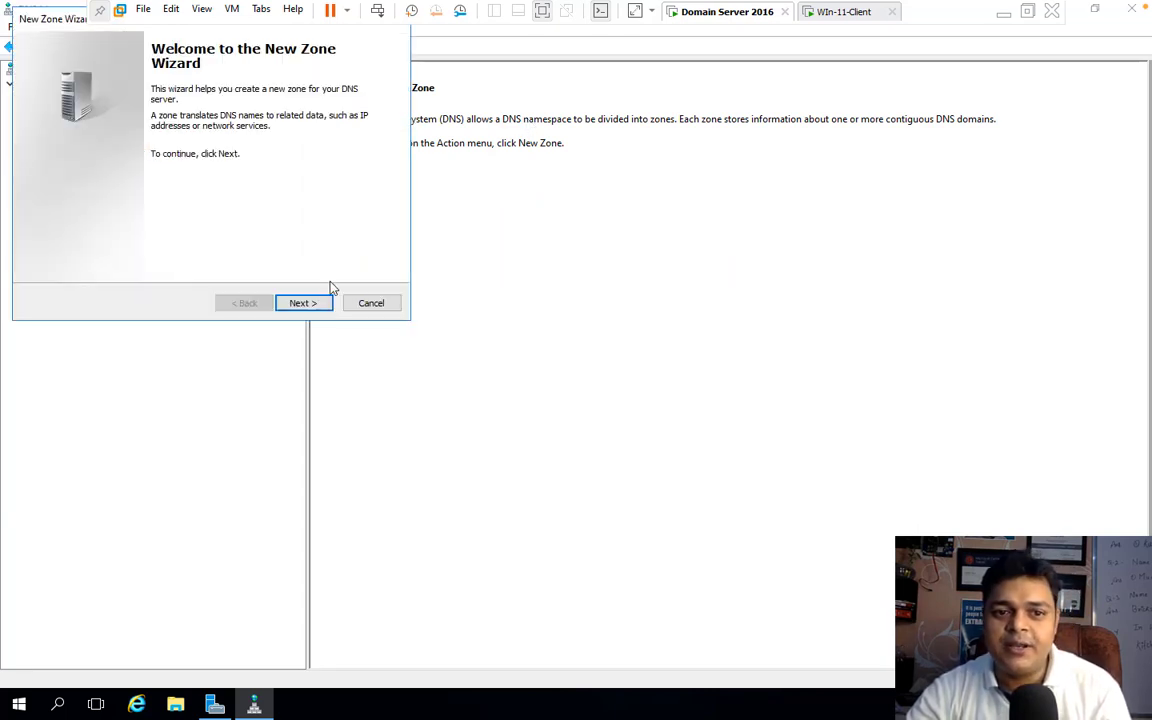
pyautogui.click(303, 303)
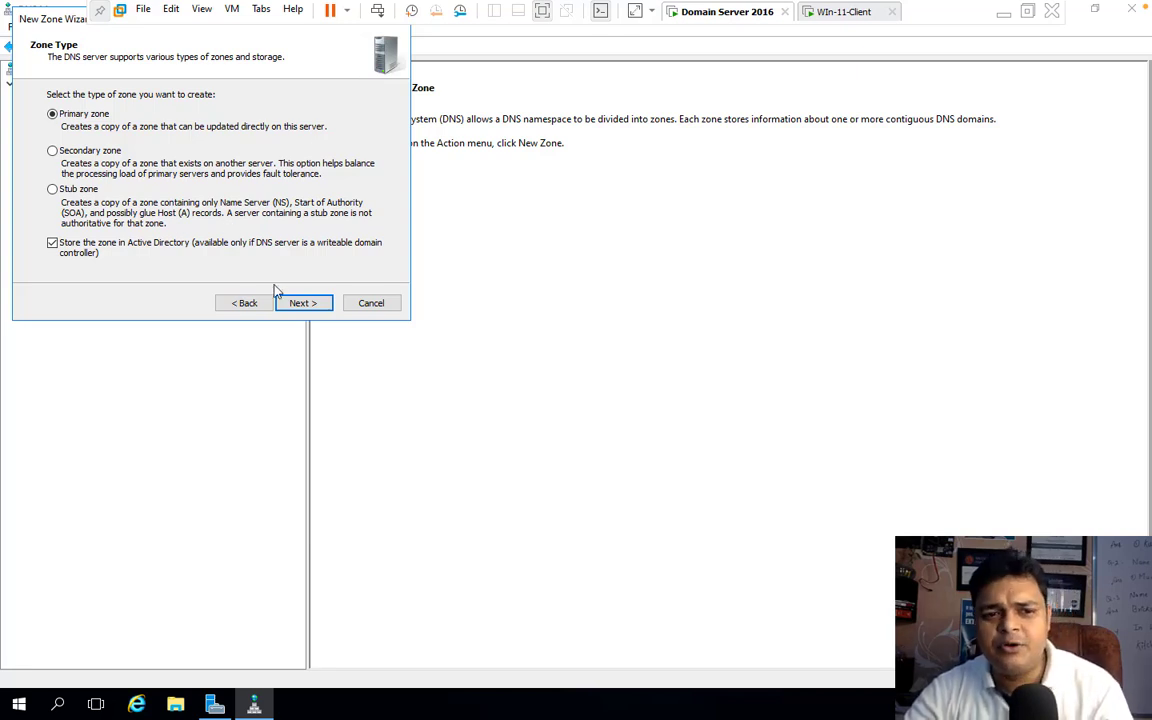
pyautogui.click(303, 304)
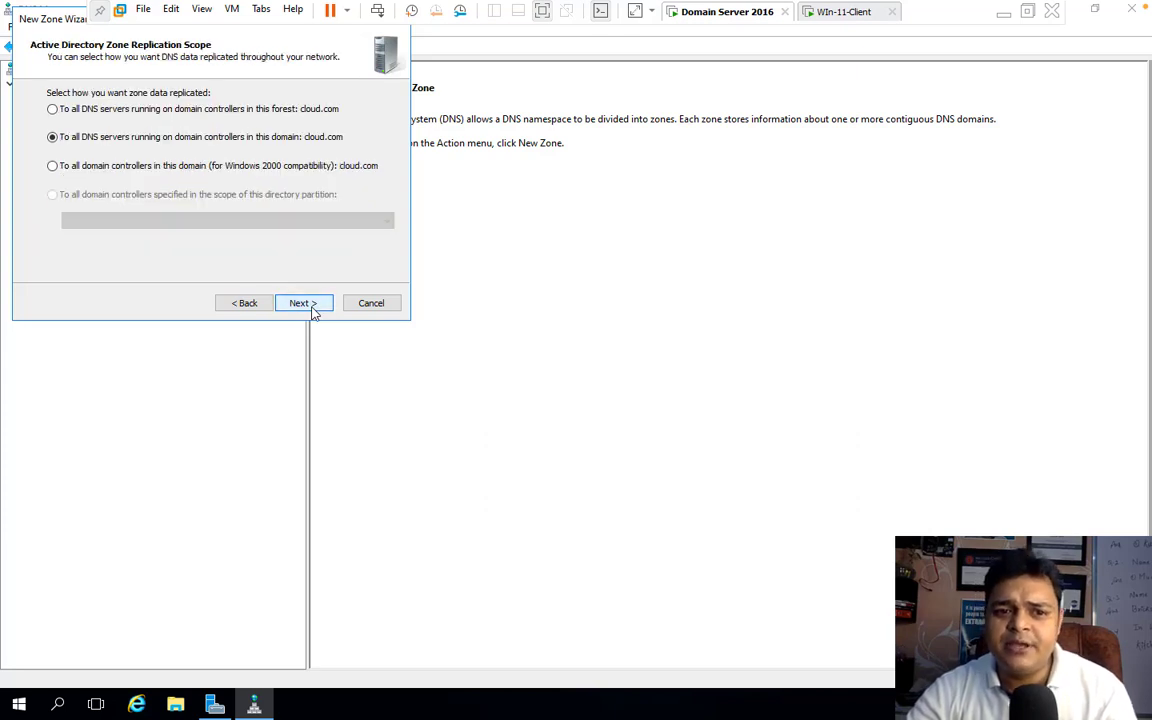
pyautogui.click(303, 304)
pyautogui.click(310, 306)
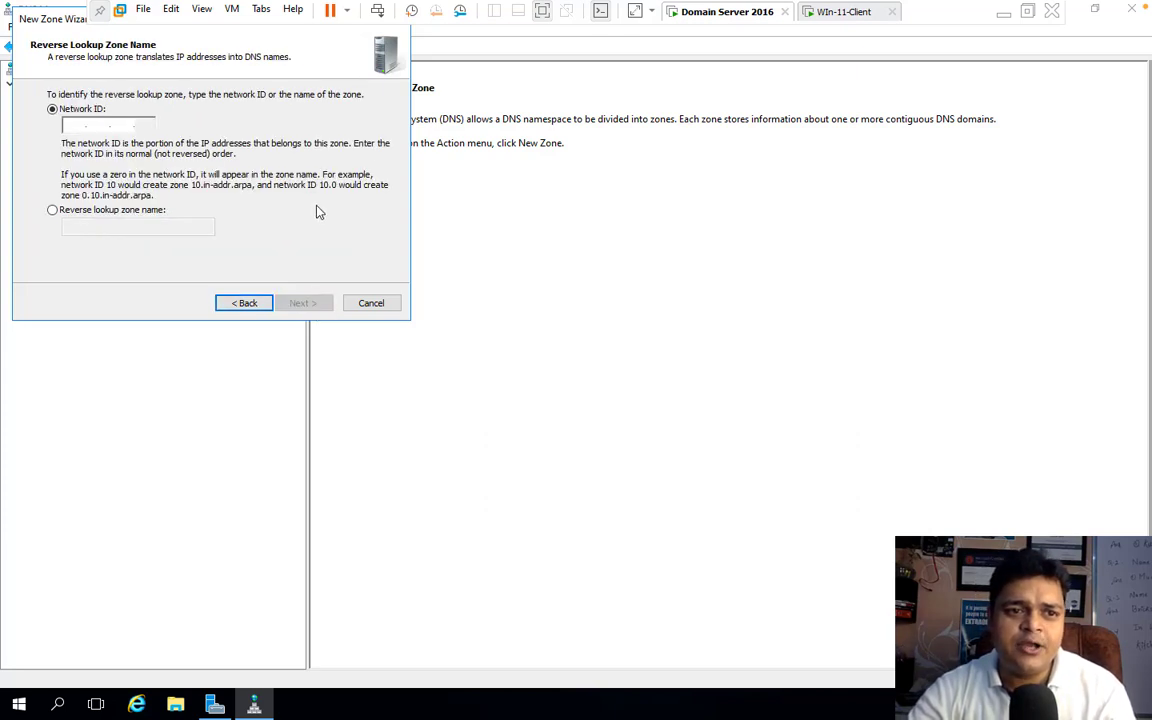
# Step: Create the reverse zone with network ID 192.168.1 and both nonsecure and secure dynamic updates allowed, and open it
pyautogui.write('192.168.')
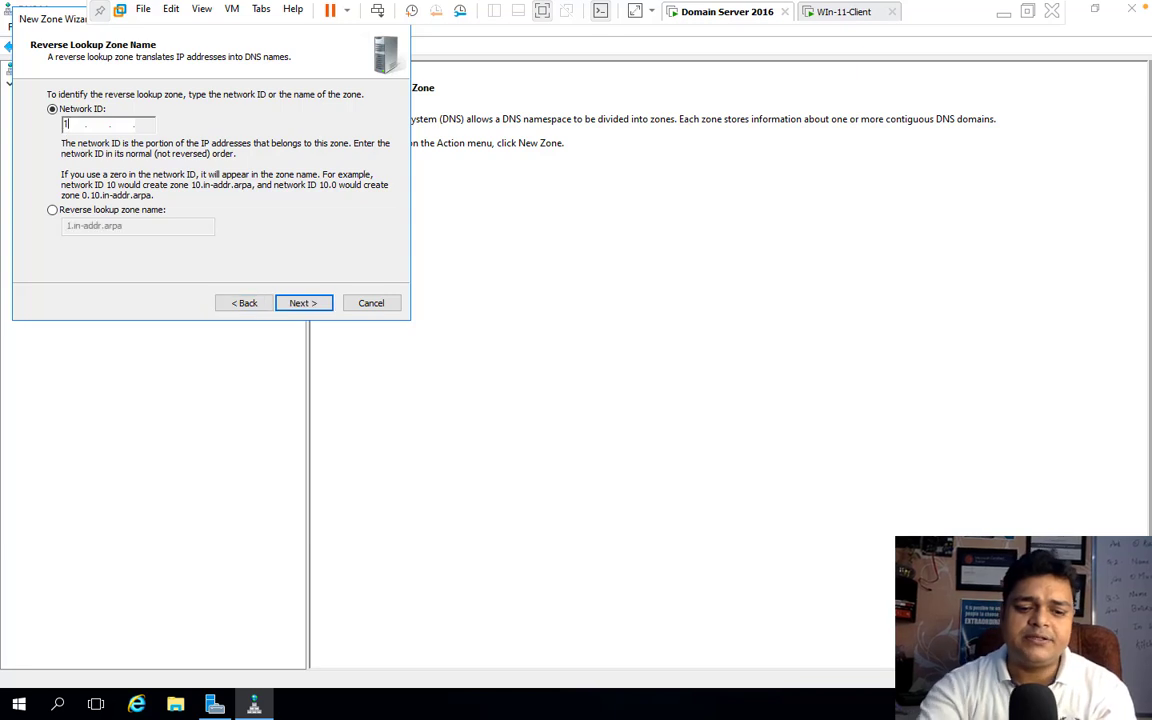
pyautogui.write('1')
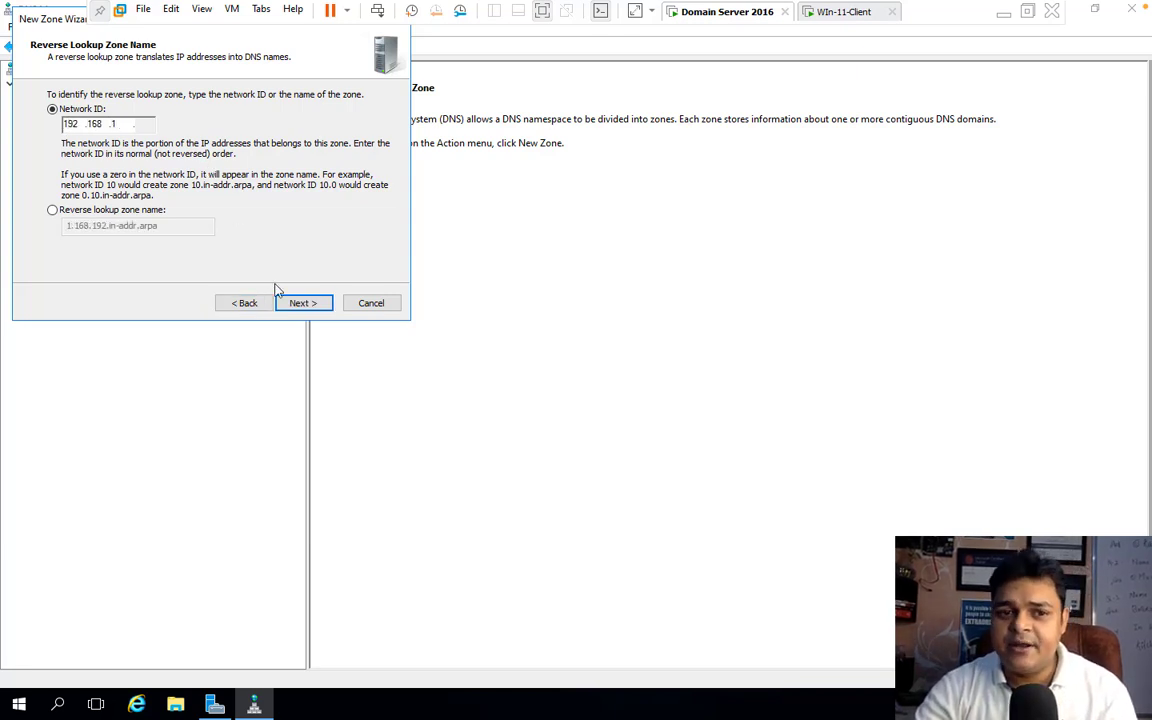
pyautogui.click(302, 303)
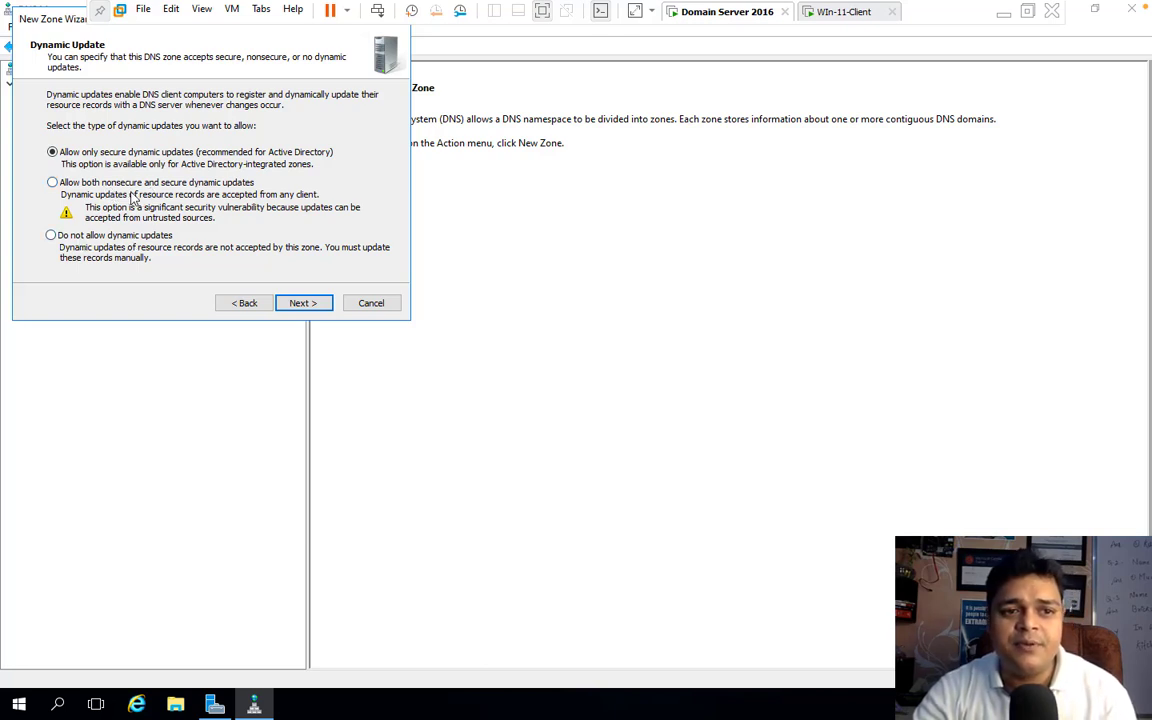
pyautogui.click(52, 183)
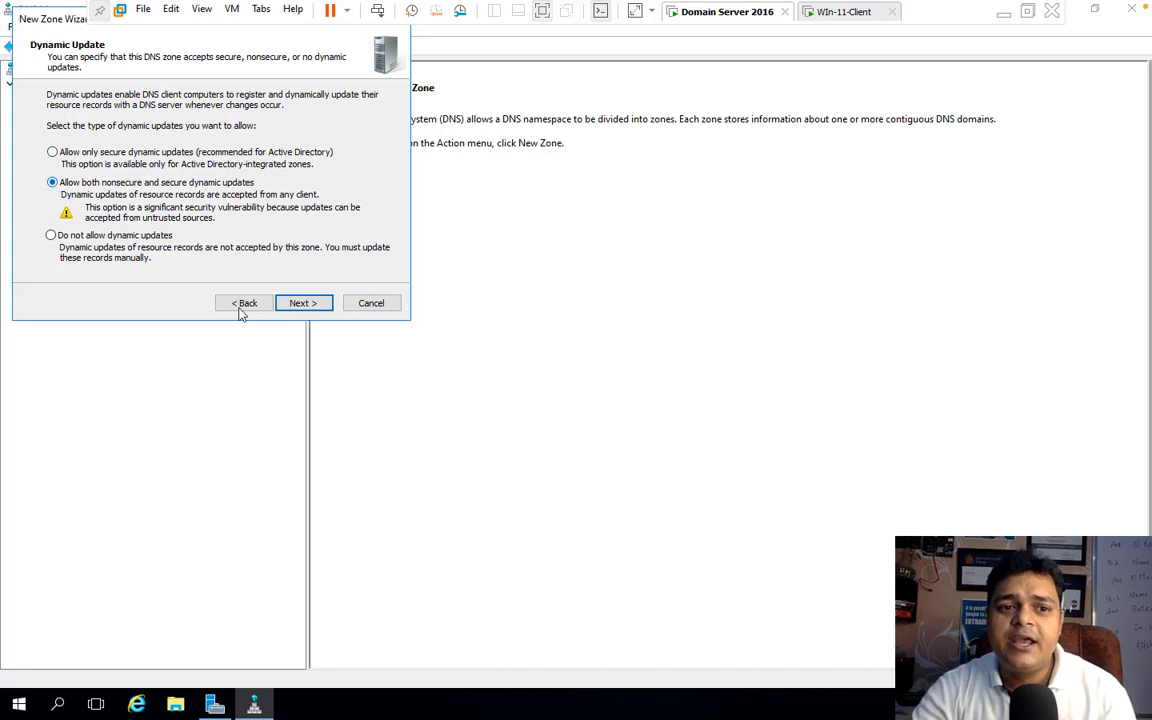
pyautogui.click(305, 303)
pyautogui.click(312, 306)
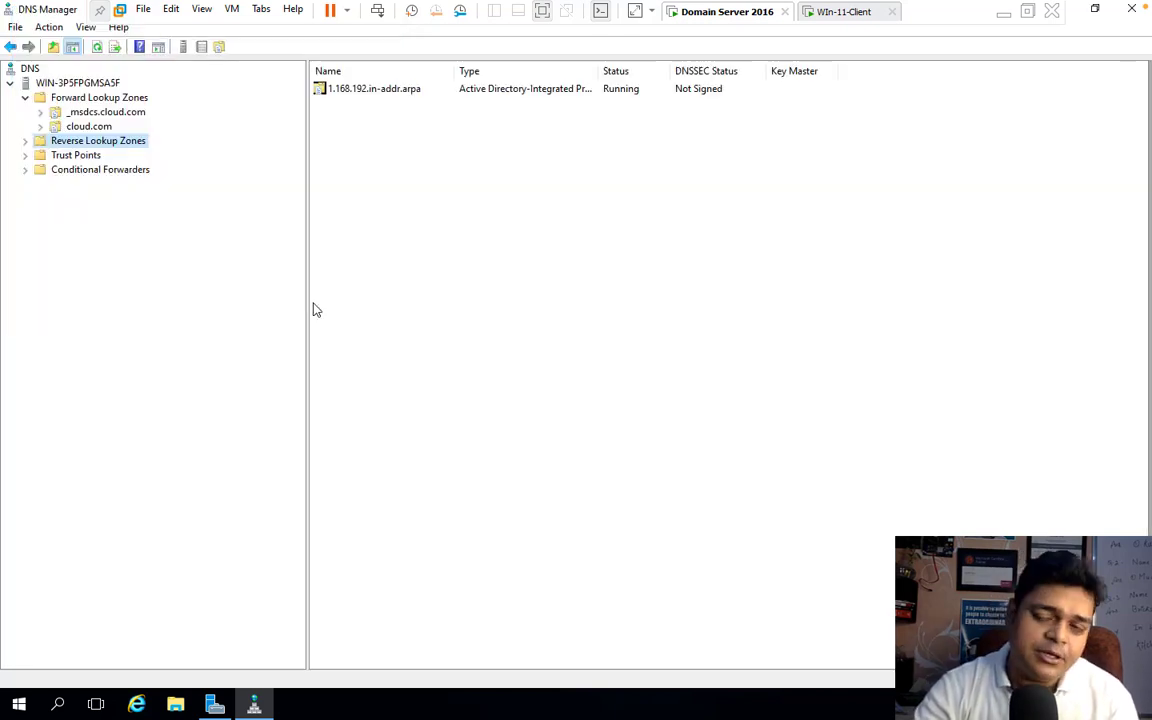
pyautogui.click(25, 140)
pyautogui.click(90, 156)
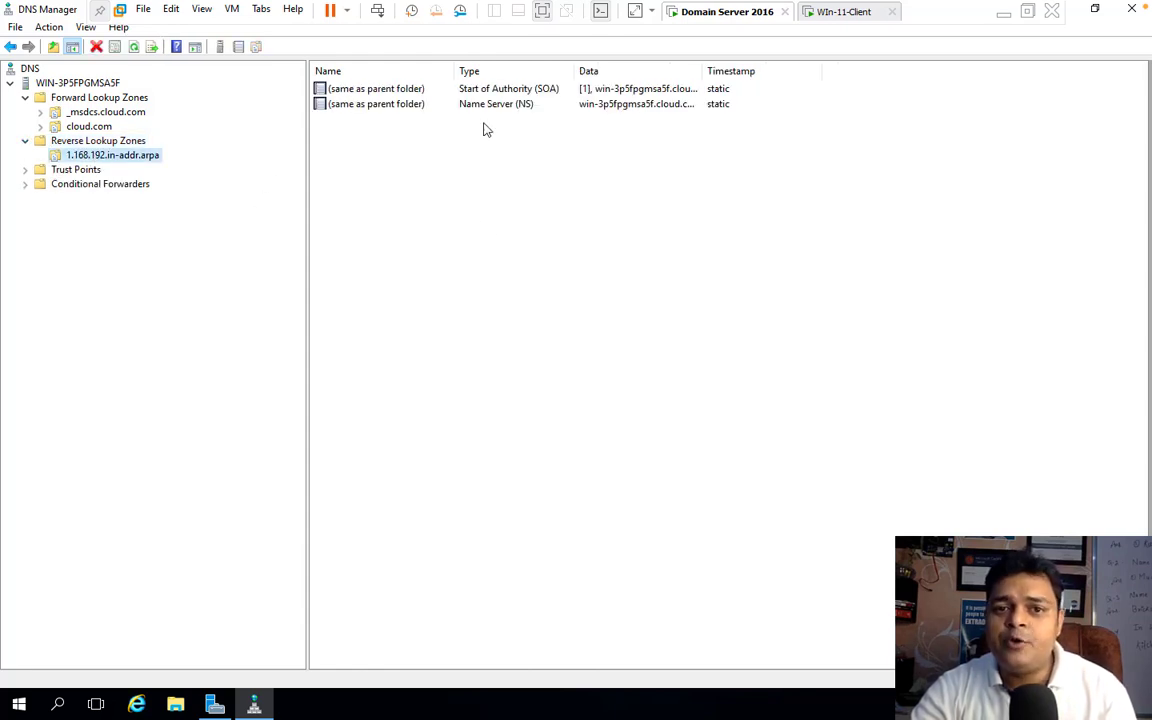
# Step: Enable updating the associated pointer (PTR) record for the Sales-pc host record in the cloud.com zone
pyautogui.click(88, 124)
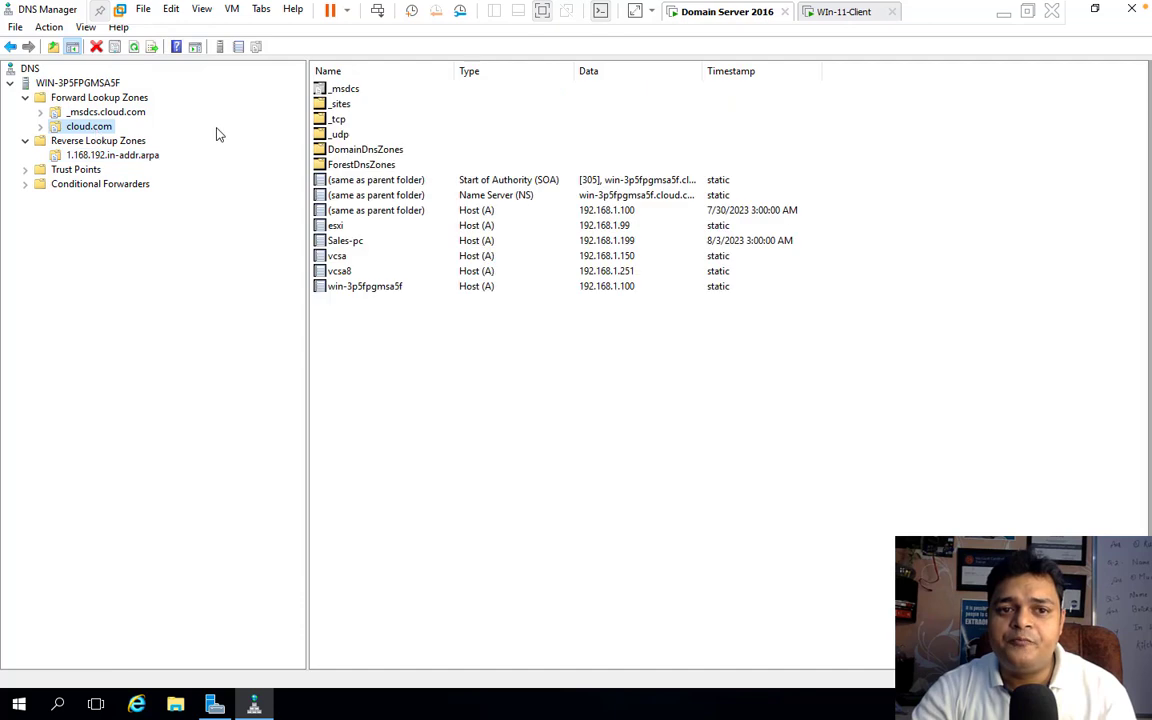
pyautogui.click(354, 245)
pyautogui.rightClick(356, 245)
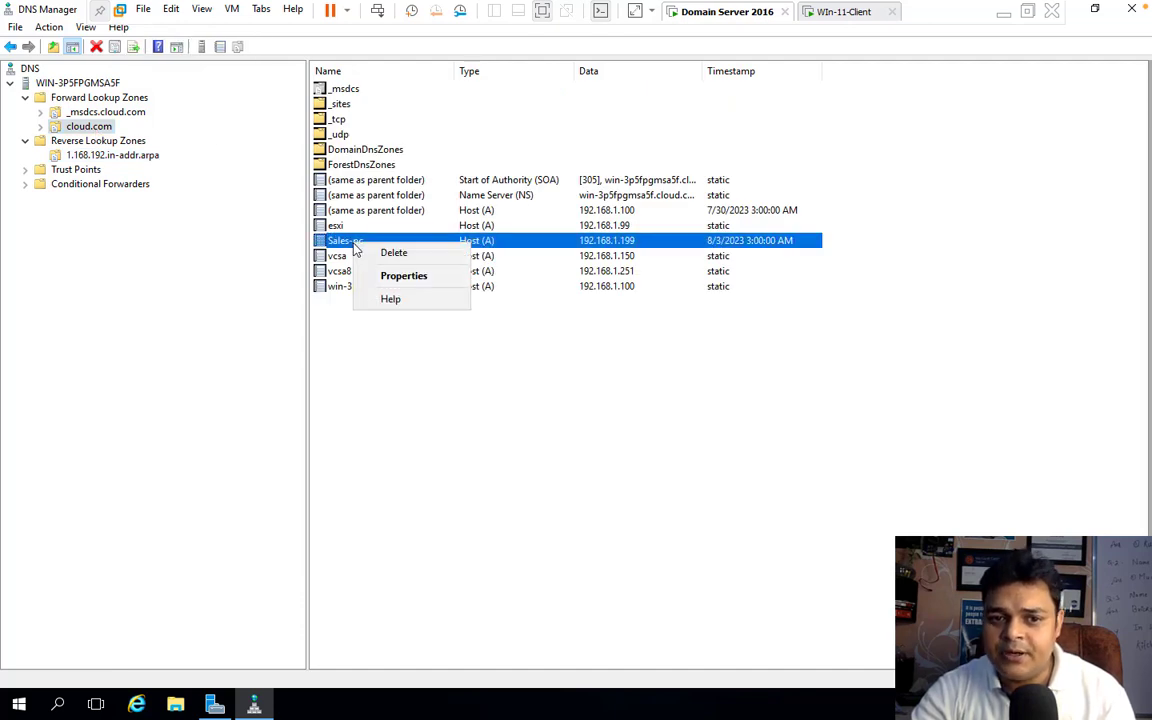
pyautogui.click(402, 275)
pyautogui.click(438, 343)
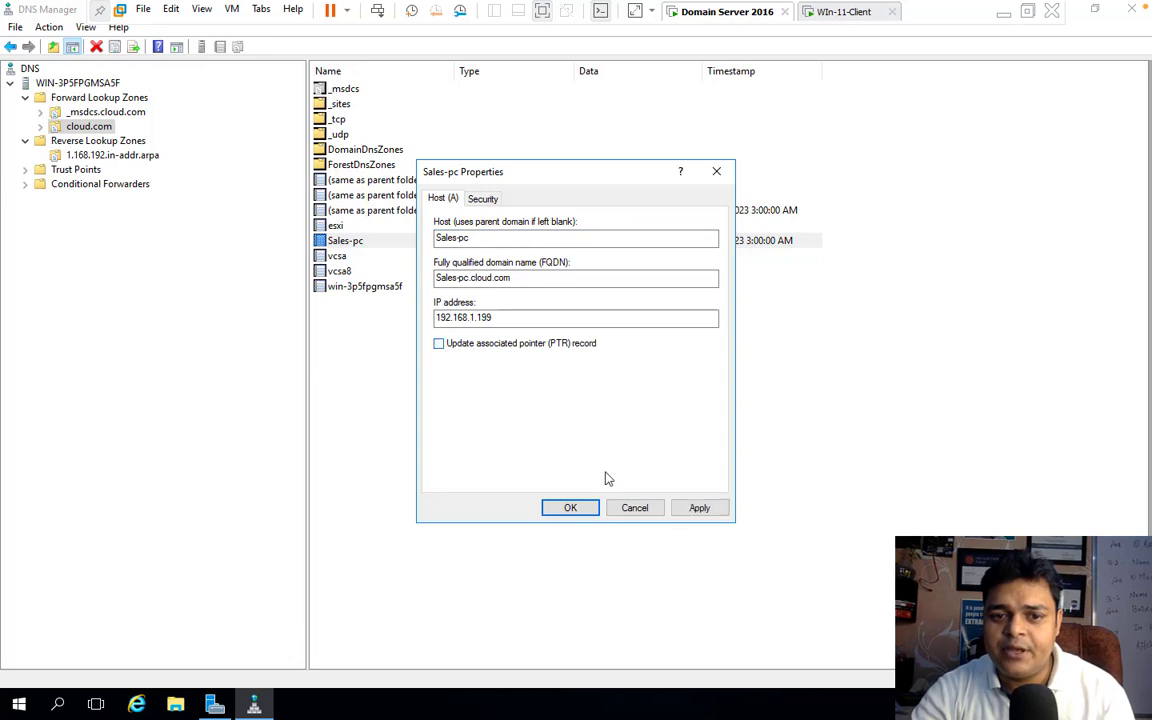
pyautogui.click(563, 508)
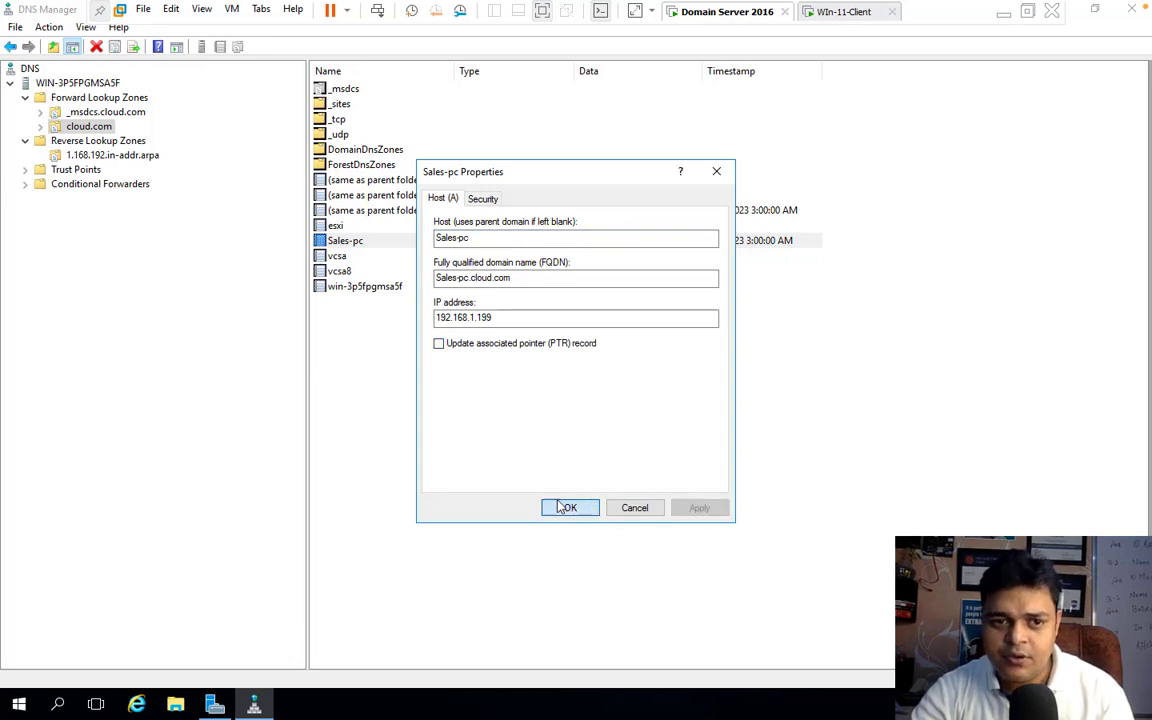
pyautogui.rightClick(352, 243)
pyautogui.click(398, 275)
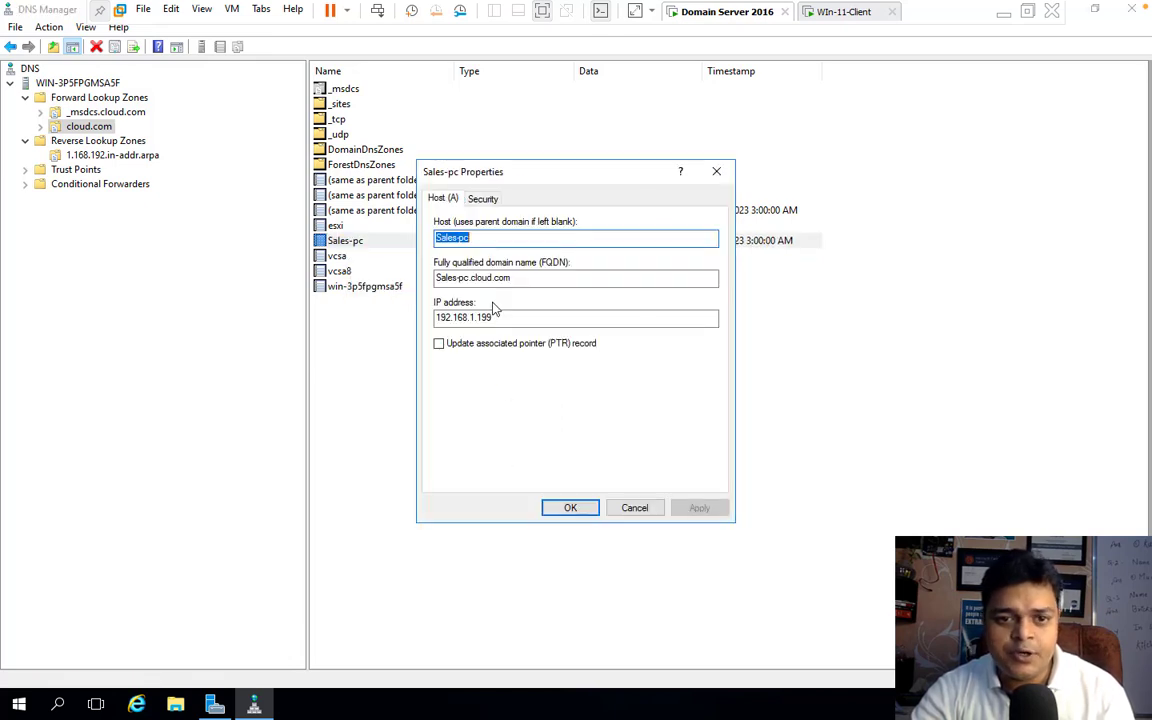
pyautogui.click(440, 344)
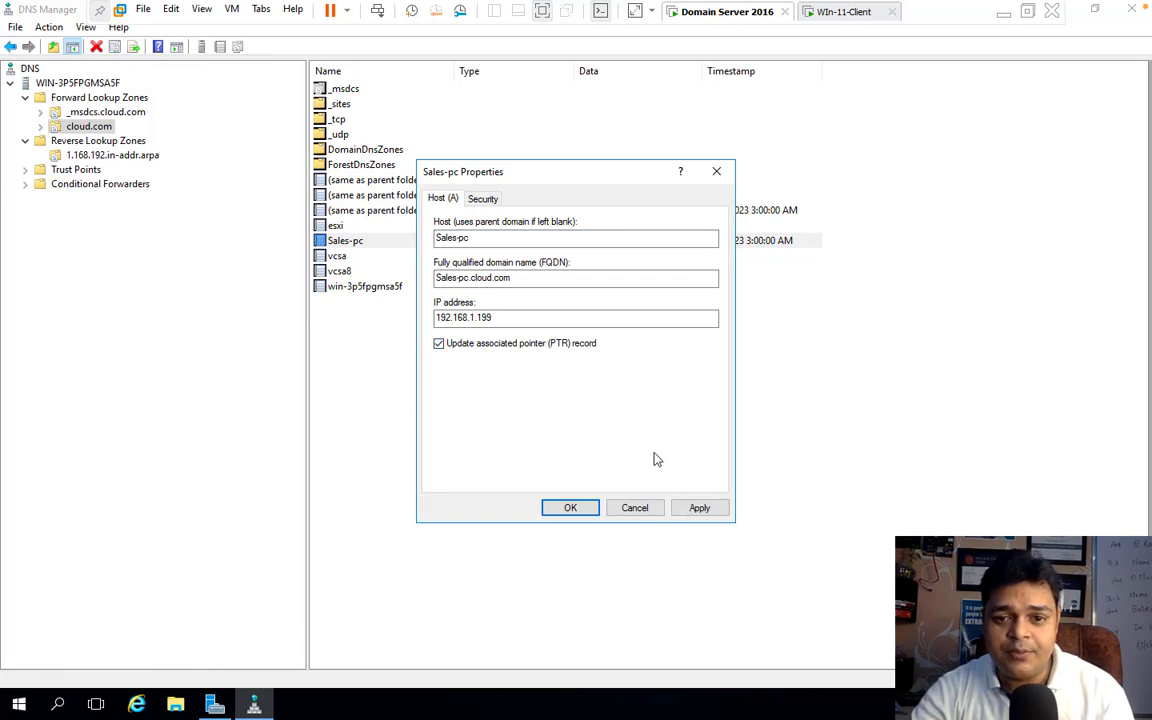
pyautogui.click(697, 508)
pyautogui.click(563, 508)
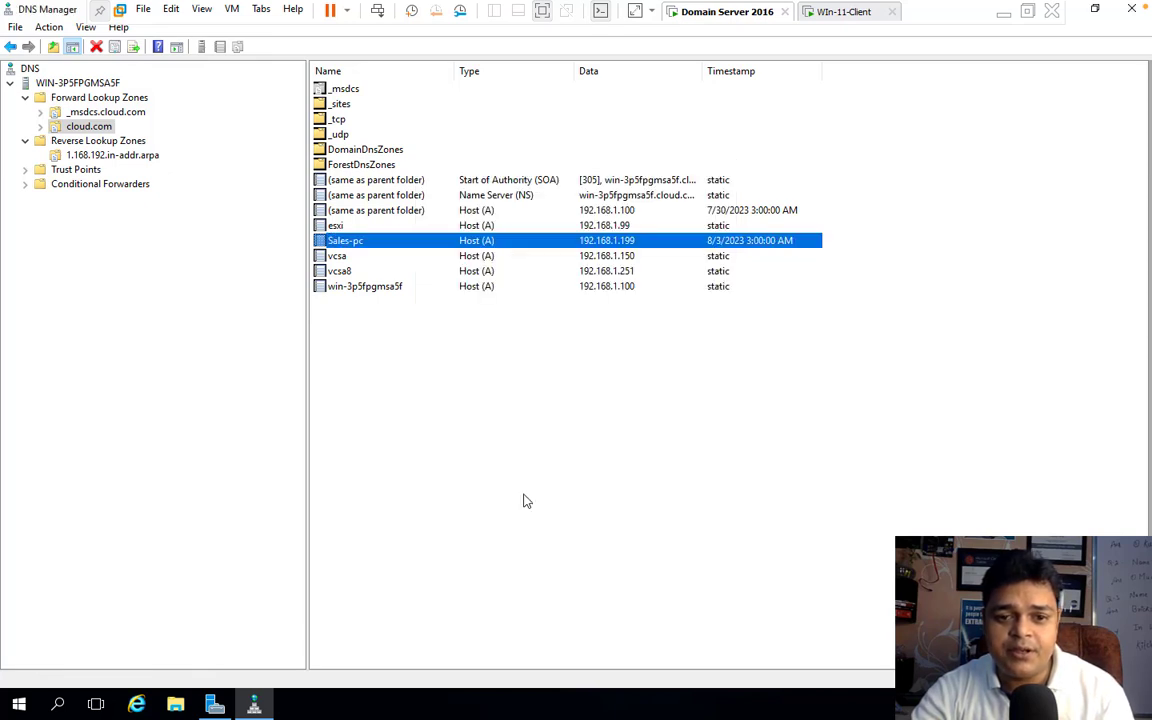
# Step: Refresh the 1.168.192.in-addr.arpa reverse zone and compare its records with those in the cloud.com forward zone
pyautogui.click(116, 156)
pyautogui.rightClick(388, 208)
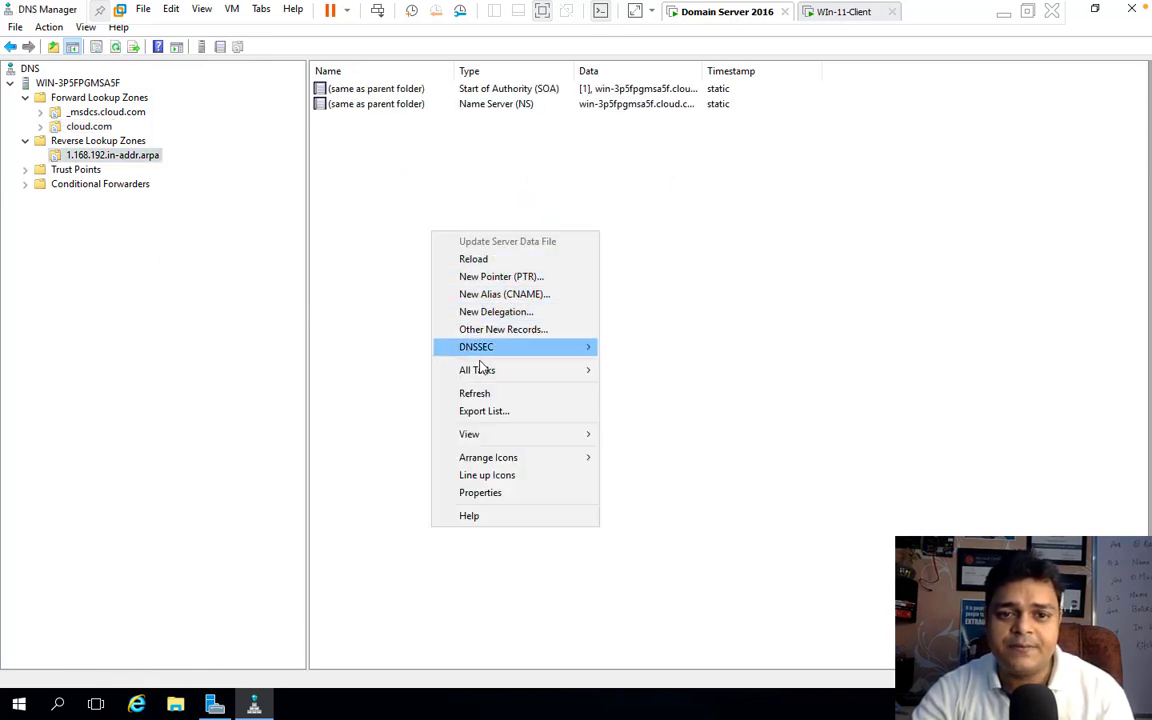
pyautogui.click(482, 392)
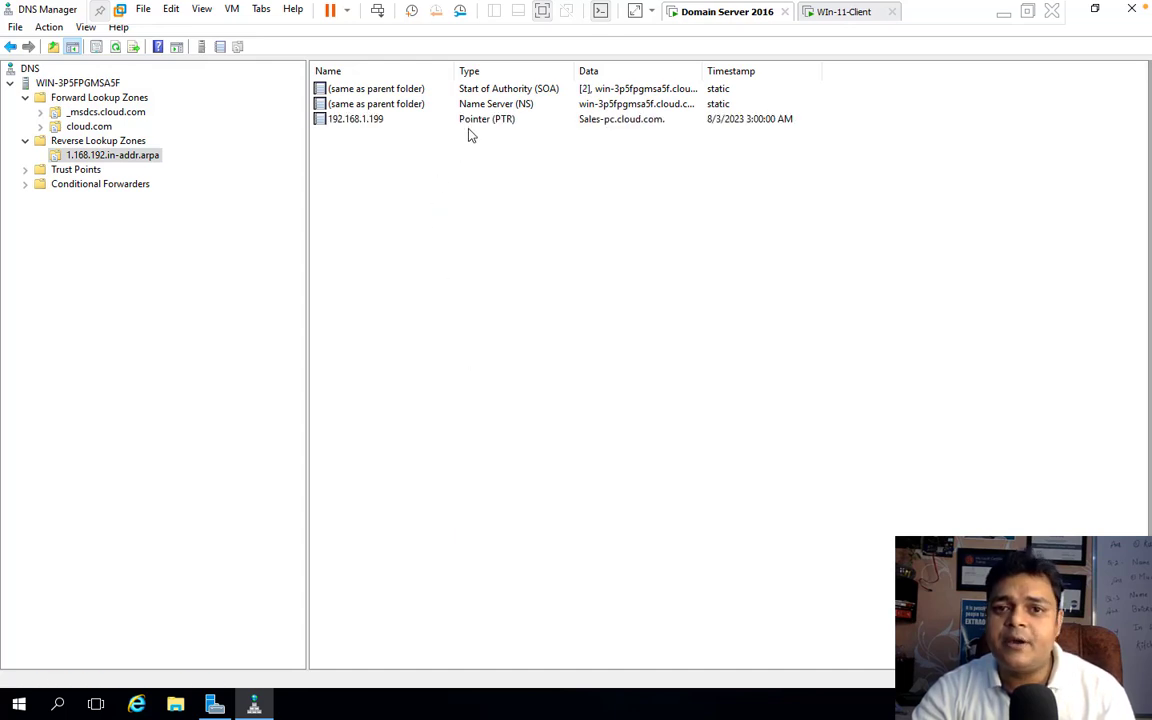
pyautogui.rightClick(480, 187)
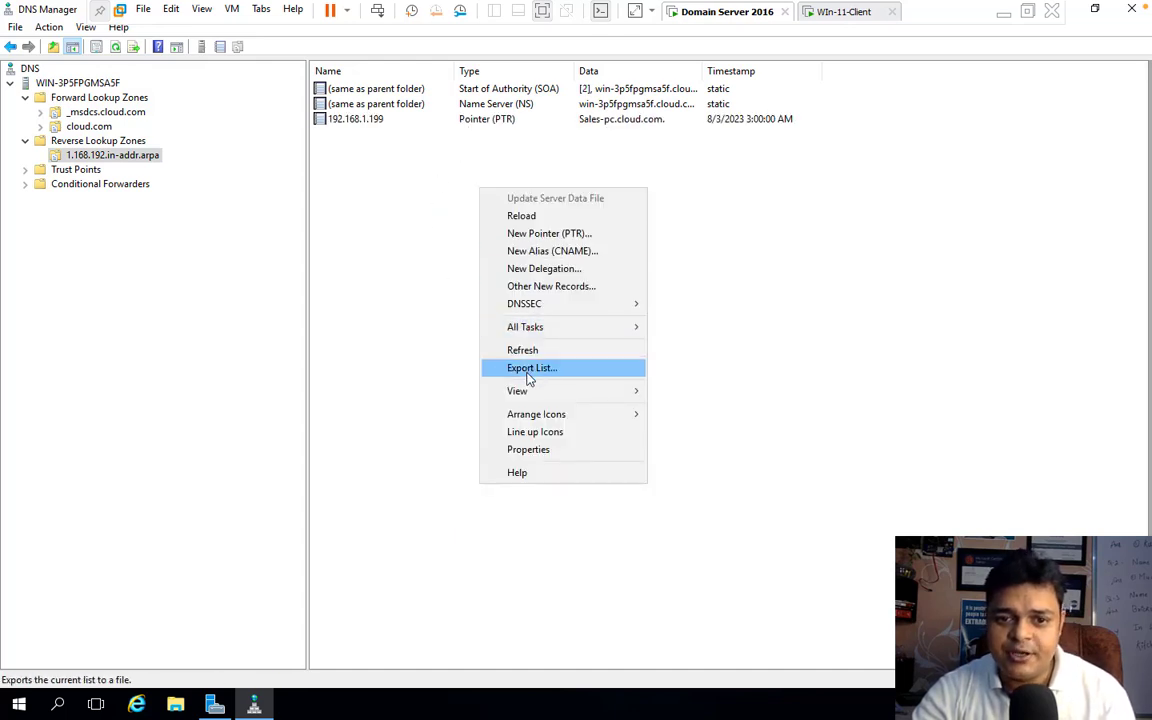
pyautogui.click(524, 349)
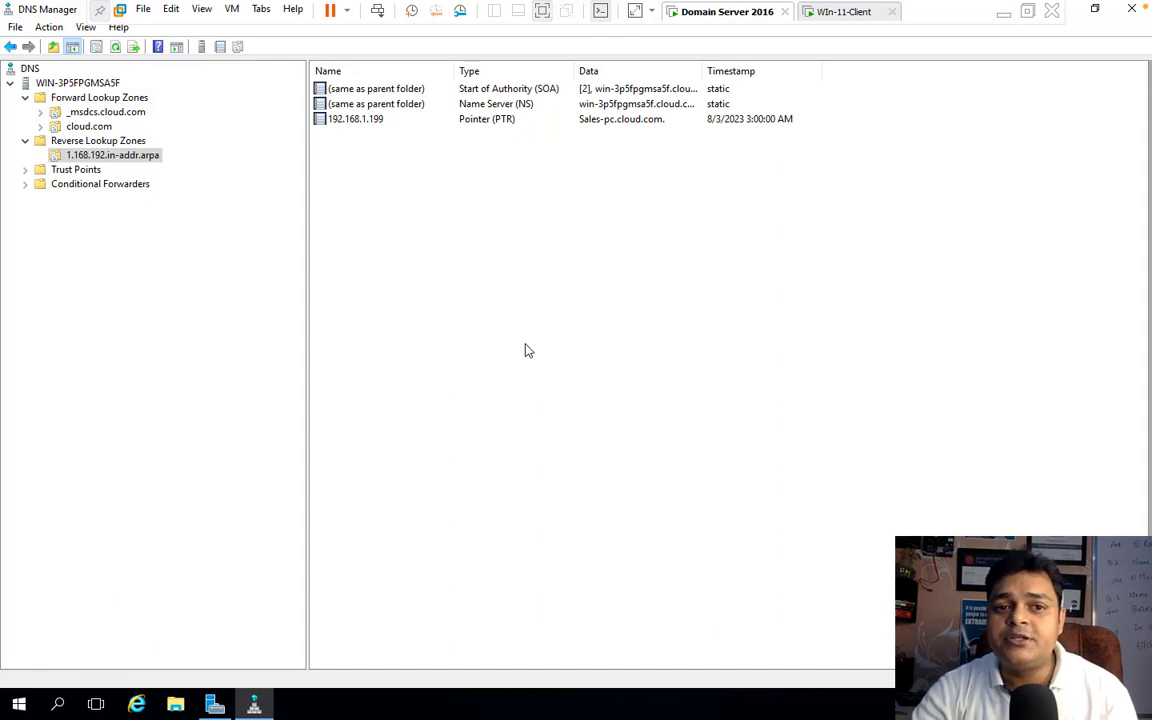
pyautogui.click(76, 126)
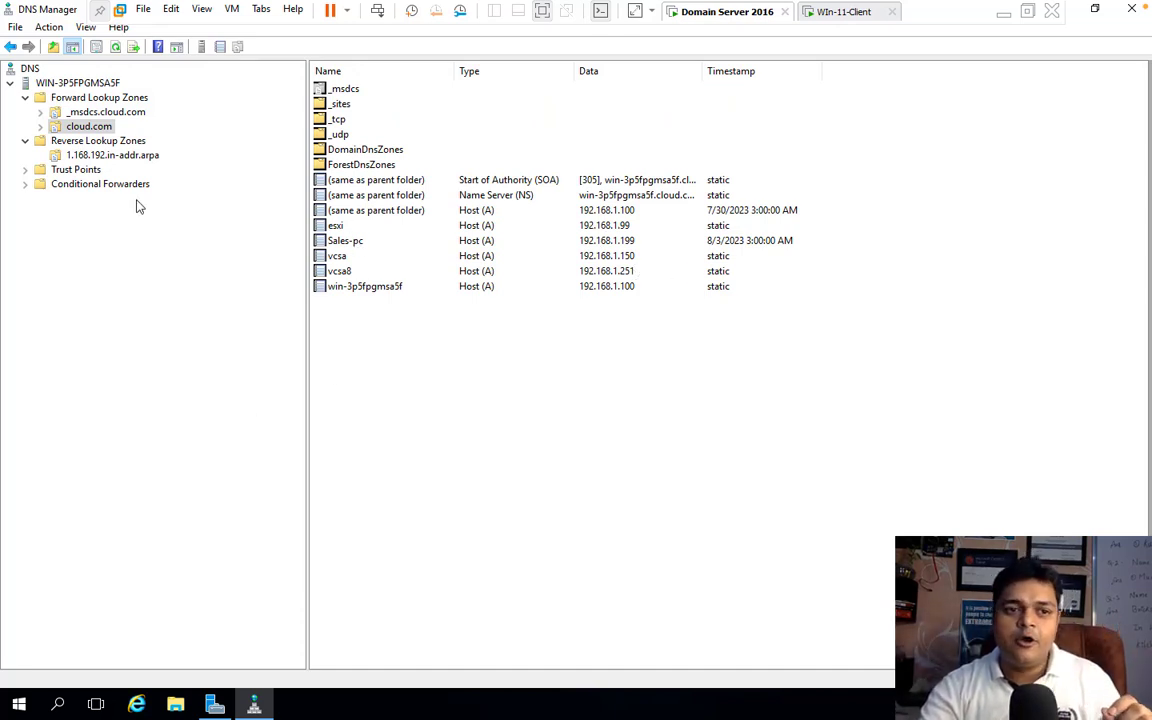
pyautogui.click(80, 155)
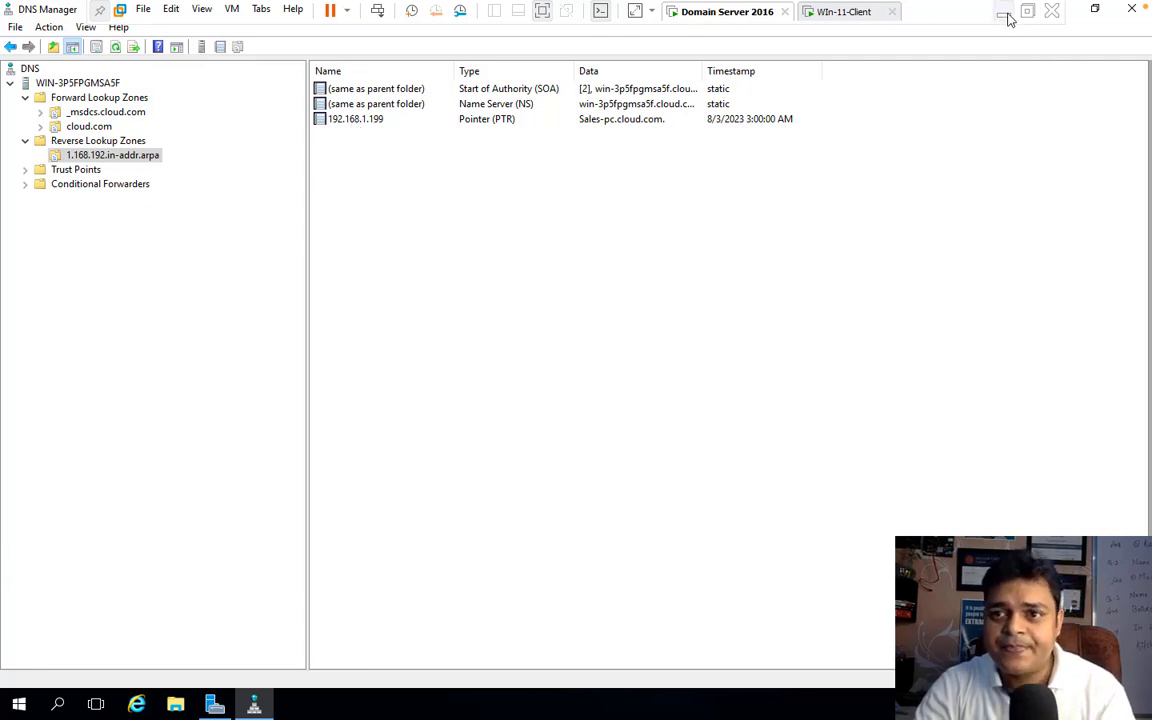
# Step: Open a command prompt on the domain server and start an interactive nslookup session
pyautogui.rightClick(19, 706)
pyautogui.click(75, 627)
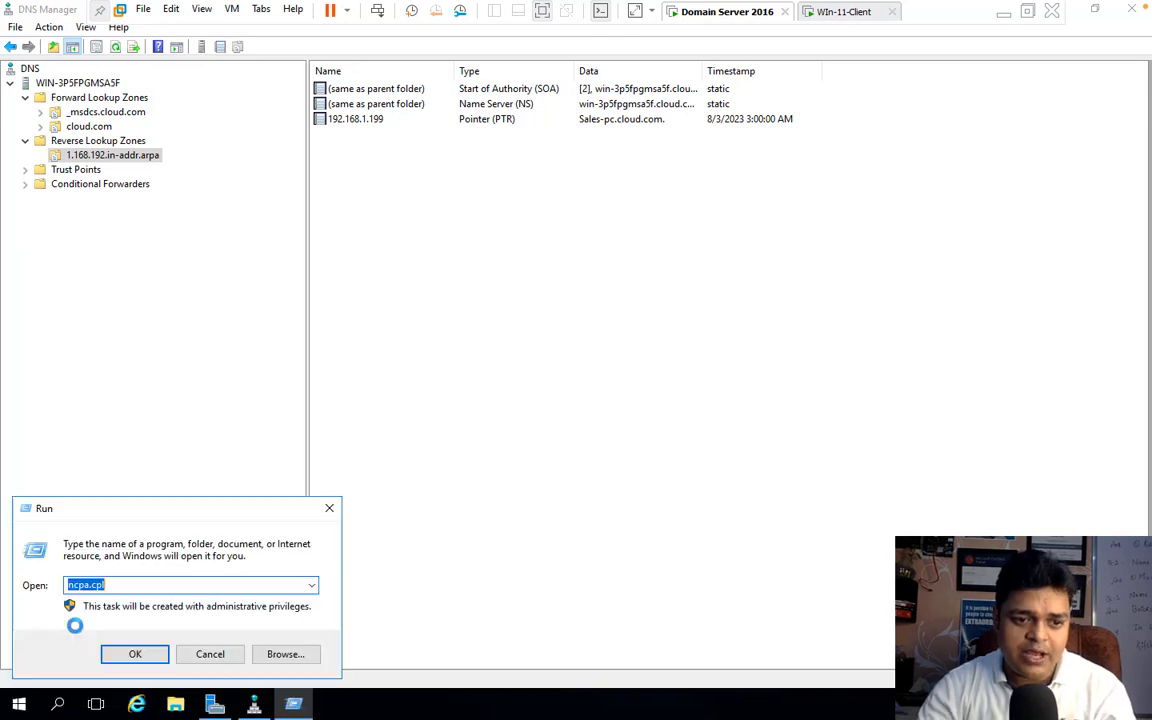
pyautogui.write('cmd')
pyautogui.press('Return')
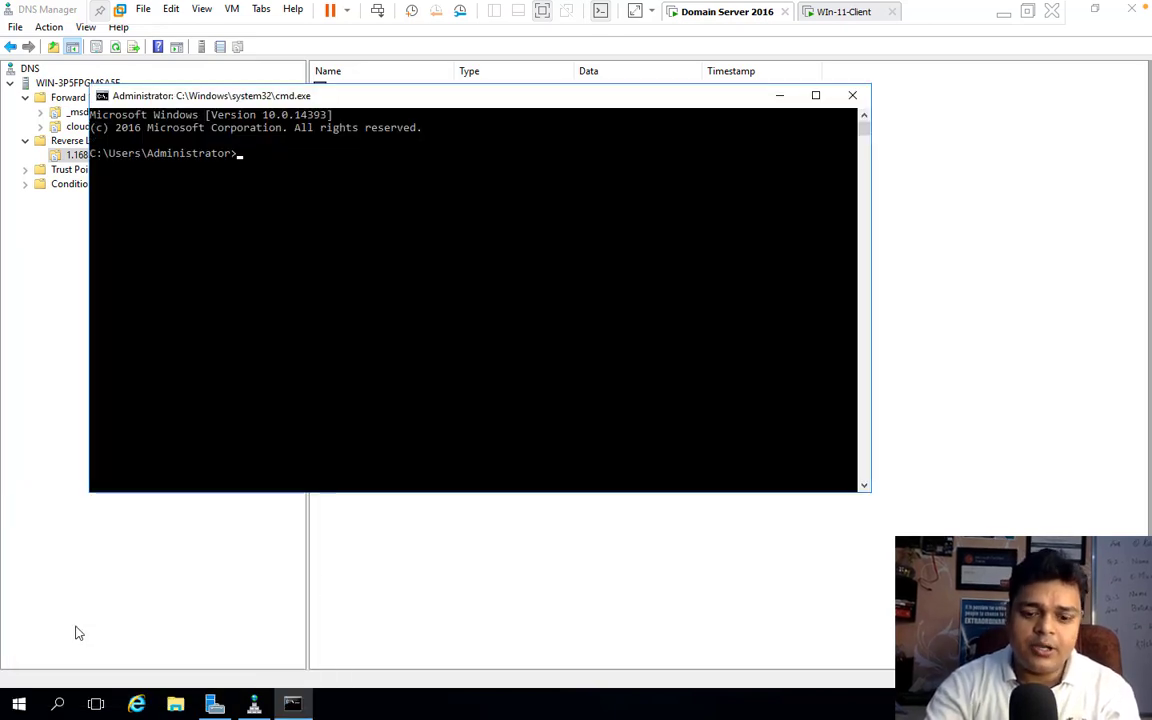
pyautogui.write('nslookup')
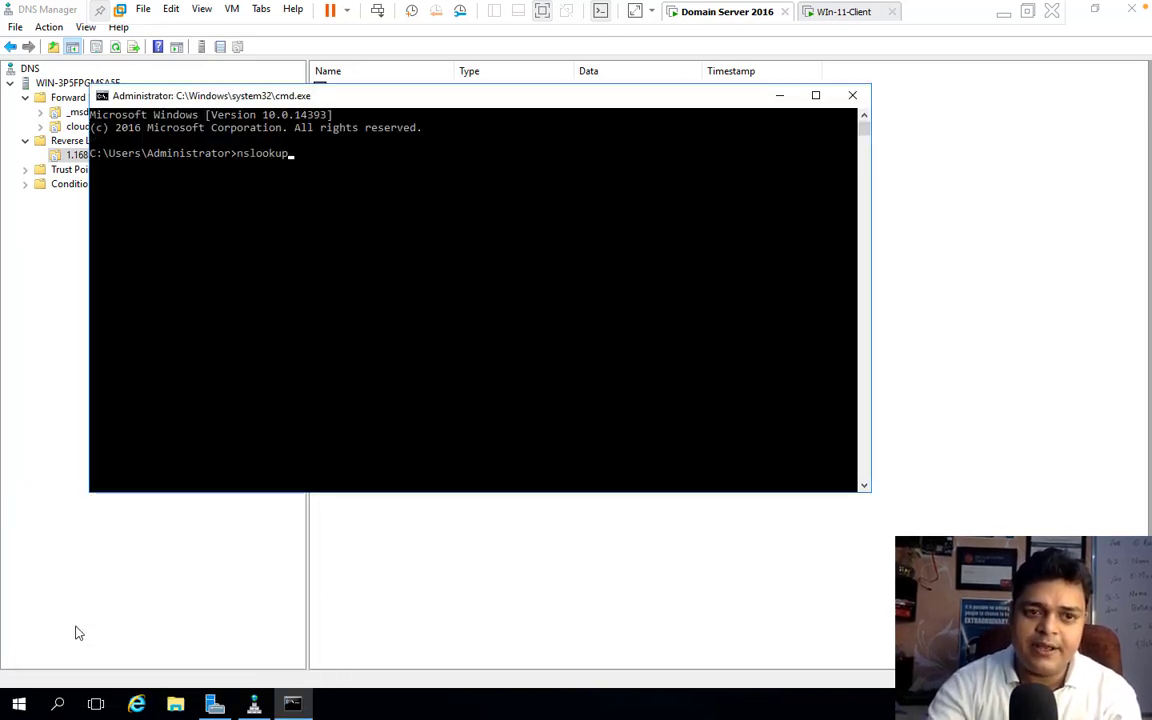
pyautogui.press('Return')
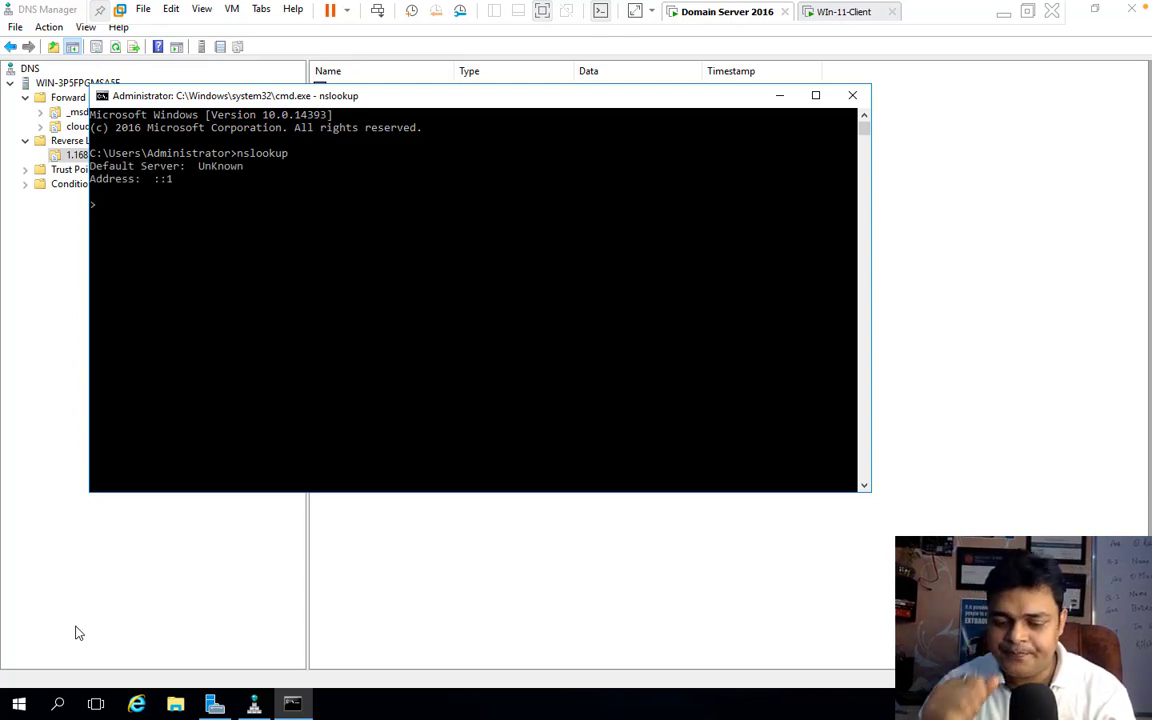
# Step: Look up the host name for 192.168.1.199 in nslookup
pyautogui.write('19')
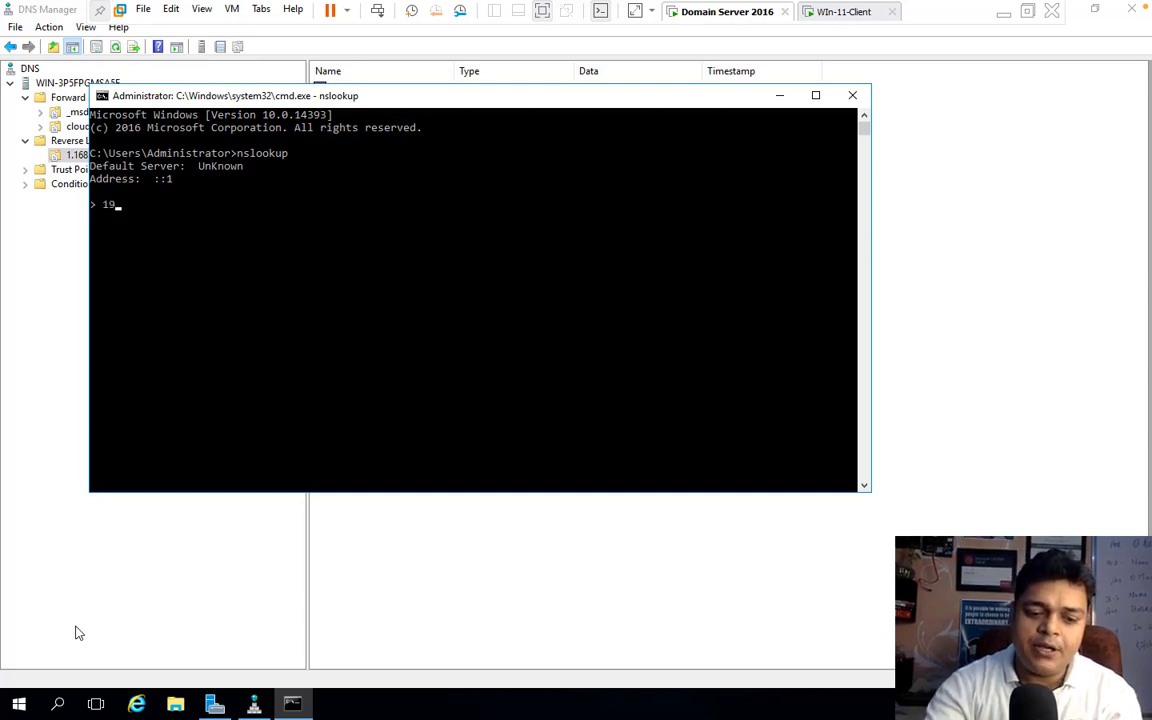
pyautogui.write('2.168.1')
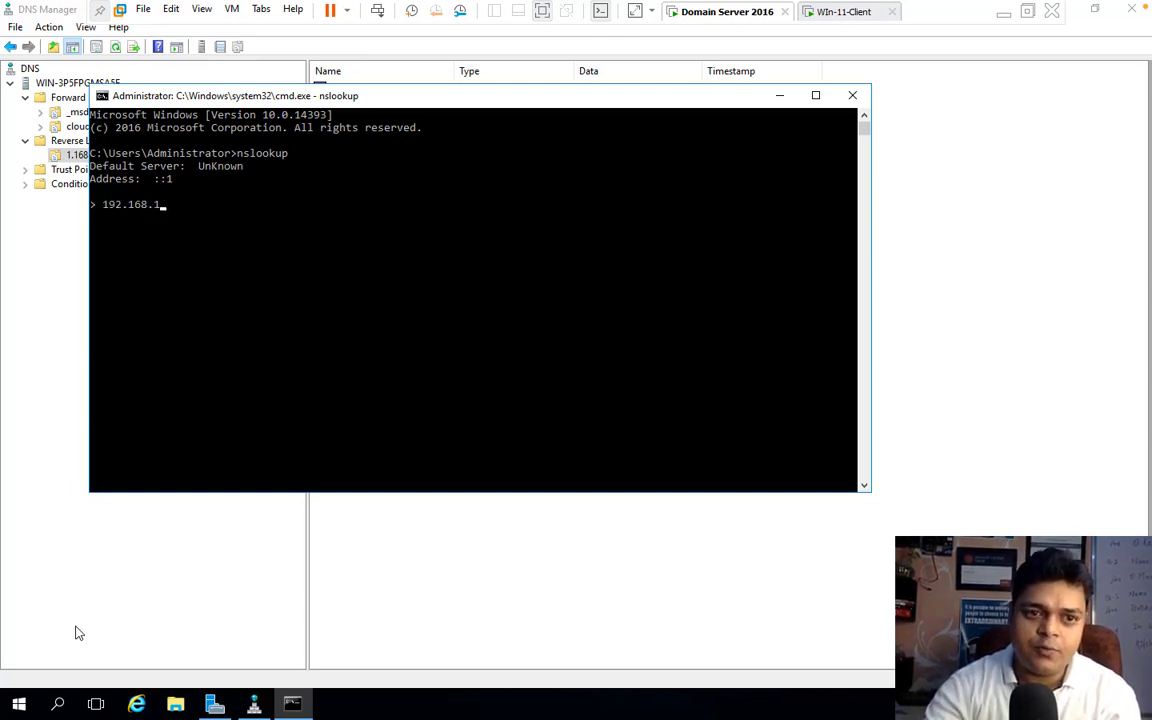
pyautogui.write('.199')
pyautogui.press('Return')
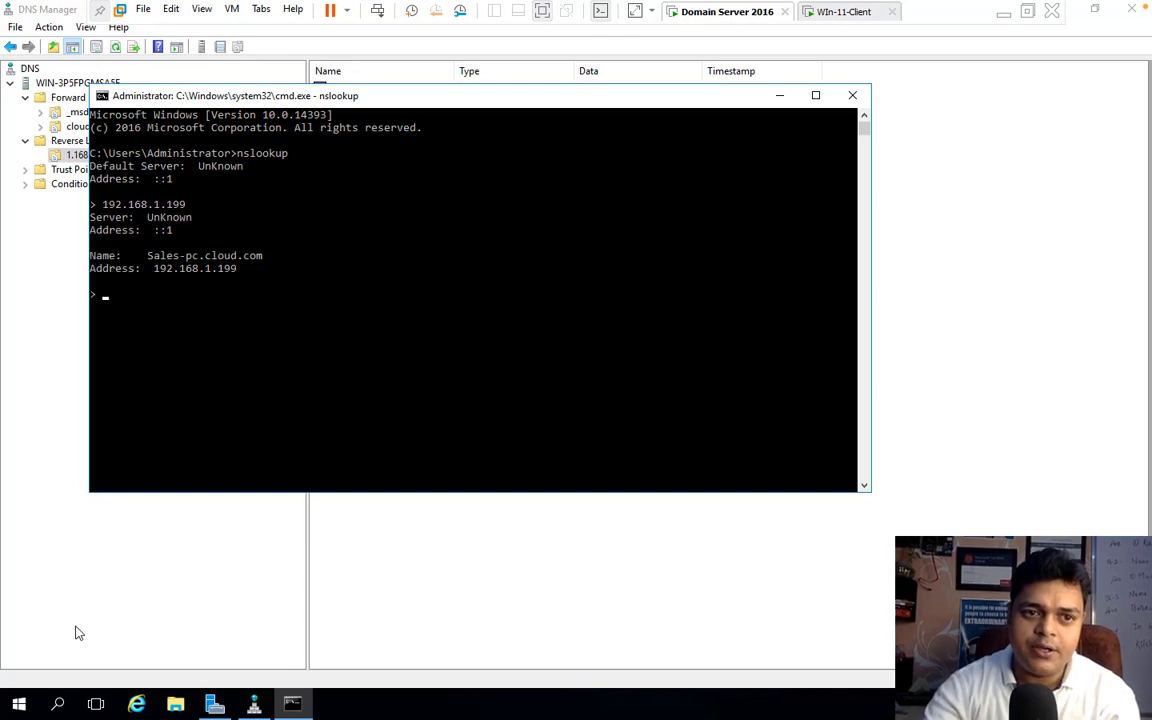
# Step: Copy the name Sales-pc.cloud.com from the nslookup output, look it up and highlight the returned address
pyautogui.click(150, 257)
pyautogui.moveTo(164, 259); pyautogui.dragTo(275, 257)
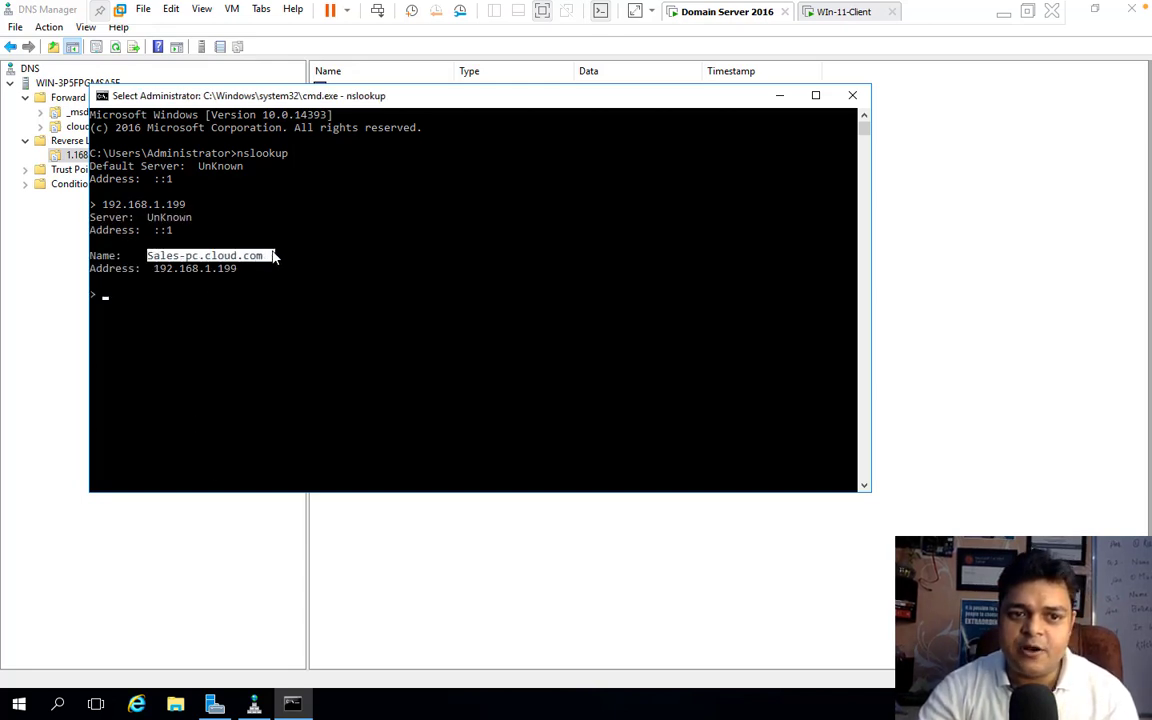
pyautogui.rightClick(234, 258)
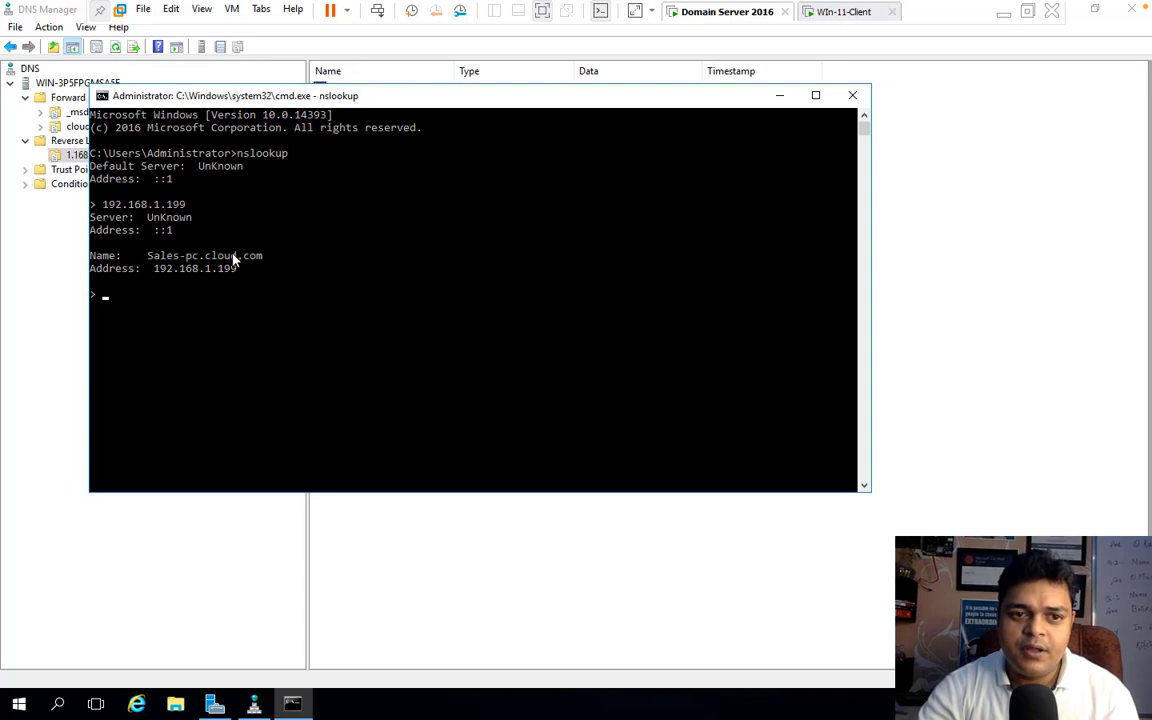
pyautogui.rightClick(113, 298)
pyautogui.press('Return')
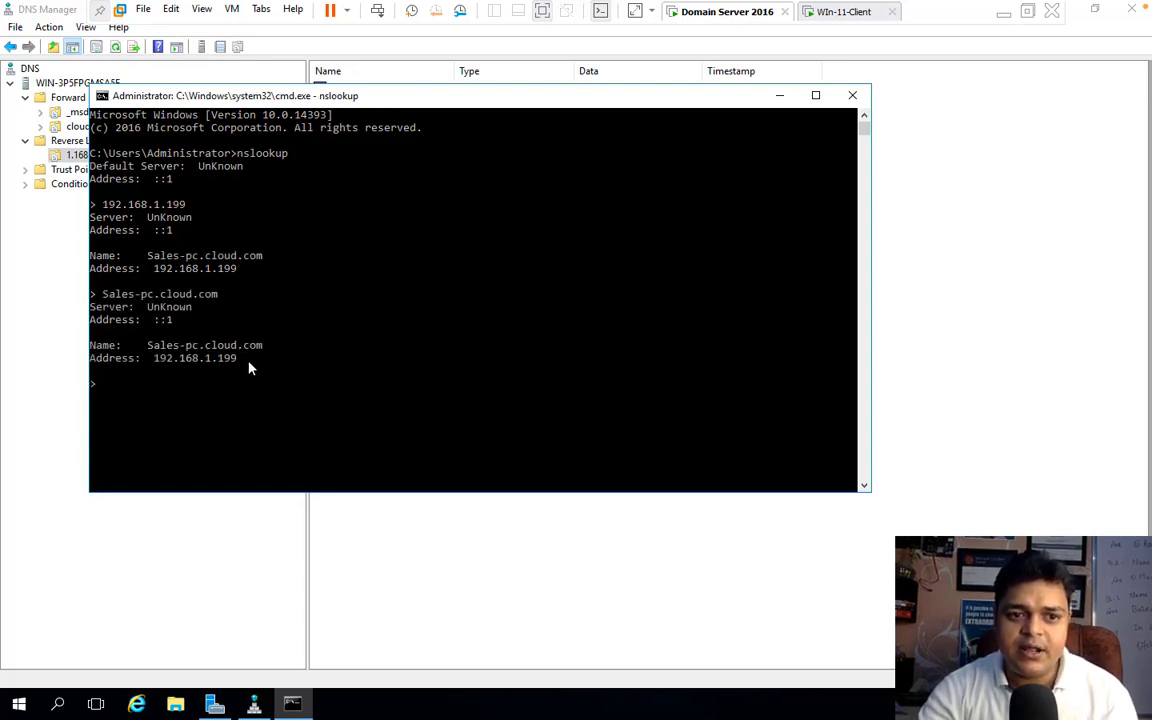
pyautogui.moveTo(250, 360); pyautogui.dragTo(147, 364)
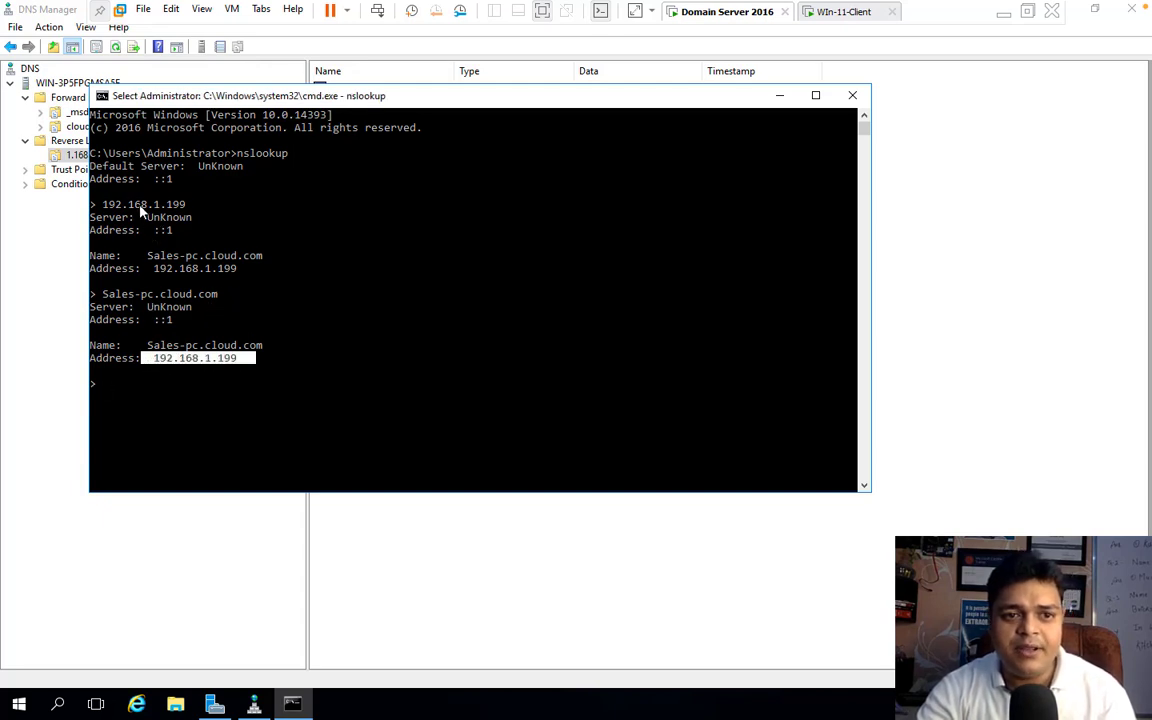
# Step: Highlight the queried address in the nslookup output, close the server's command prompt and open the Run dialog
pyautogui.moveTo(116, 204); pyautogui.dragTo(216, 275)
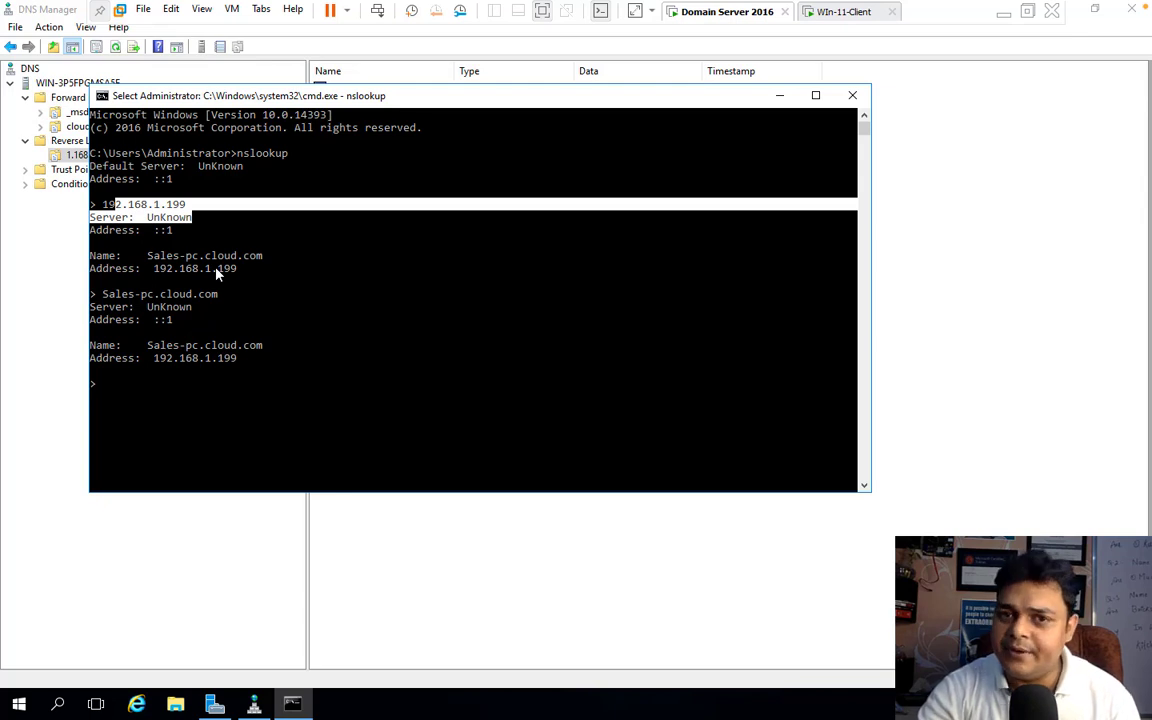
pyautogui.click(852, 96)
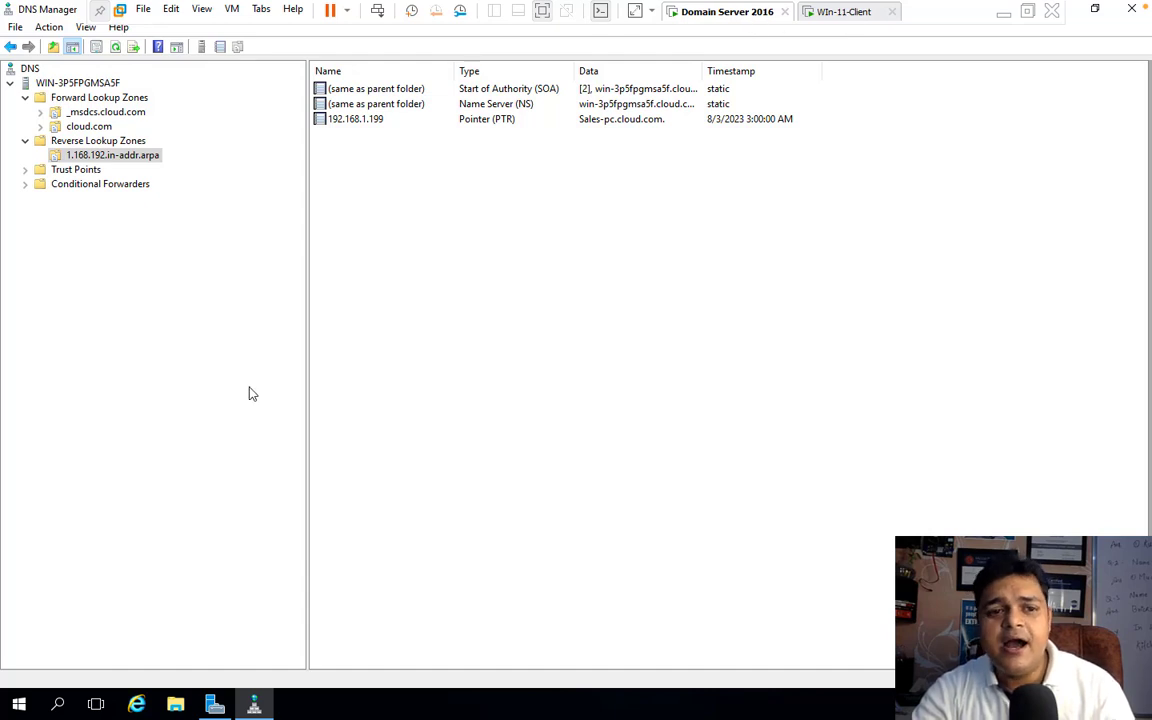
pyautogui.rightClick(18, 706)
pyautogui.click(72, 627)
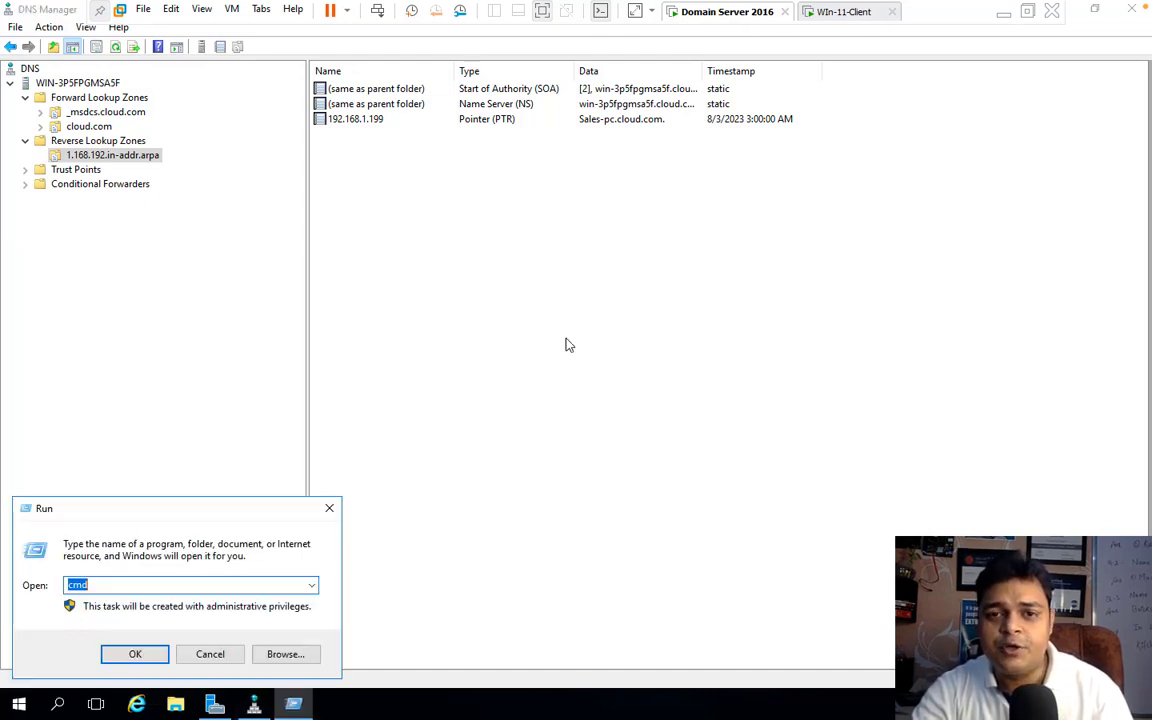
# Step: Flush the DNS resolver cache from the command prompt on the Win-11-Client machine with ipconfig/flushdns
pyautogui.click(848, 12)
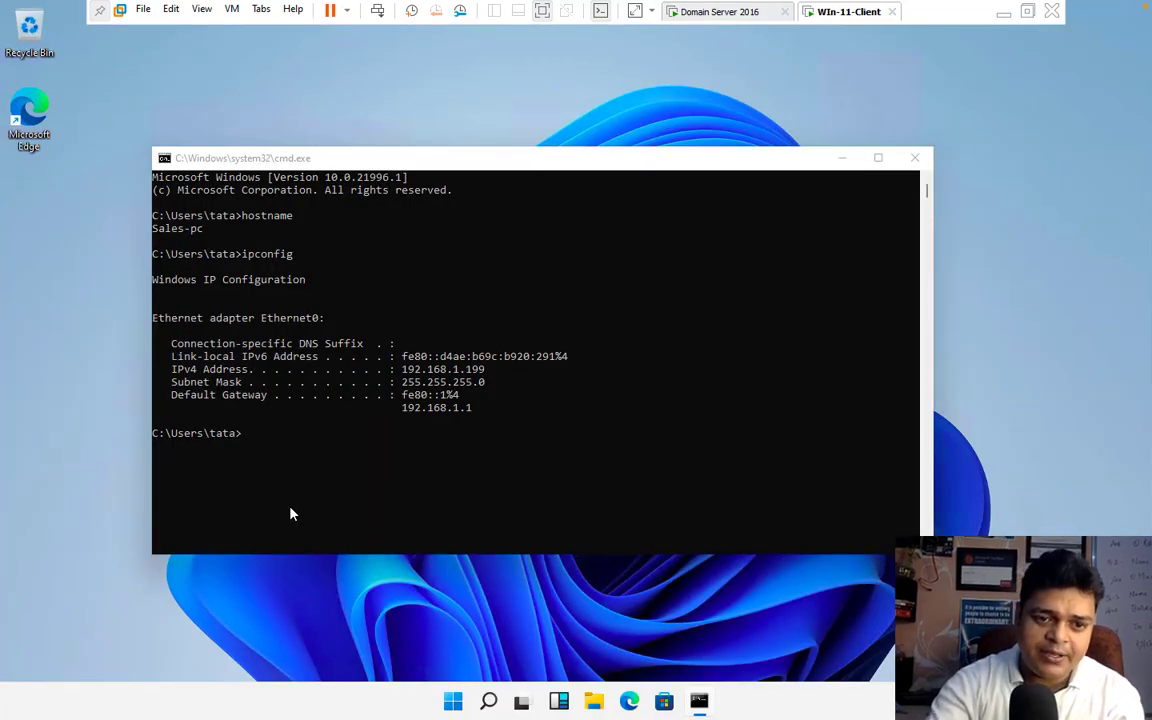
pyautogui.click(316, 487)
pyautogui.write('ip')
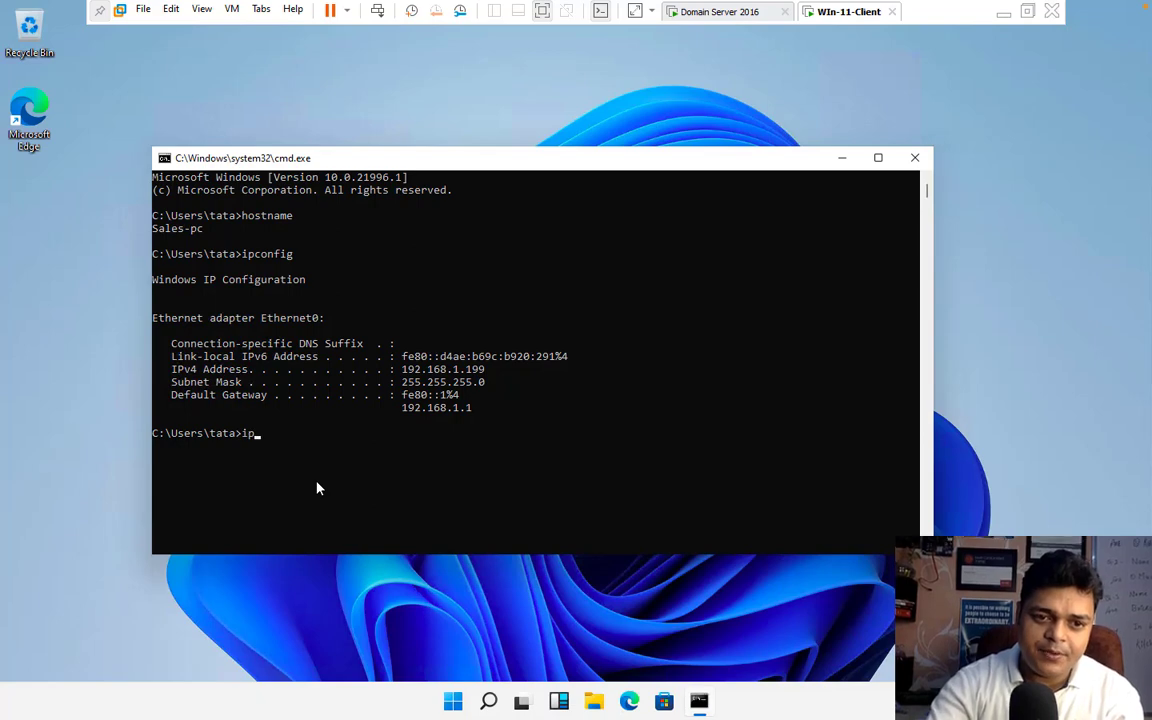
pyautogui.write('config /')
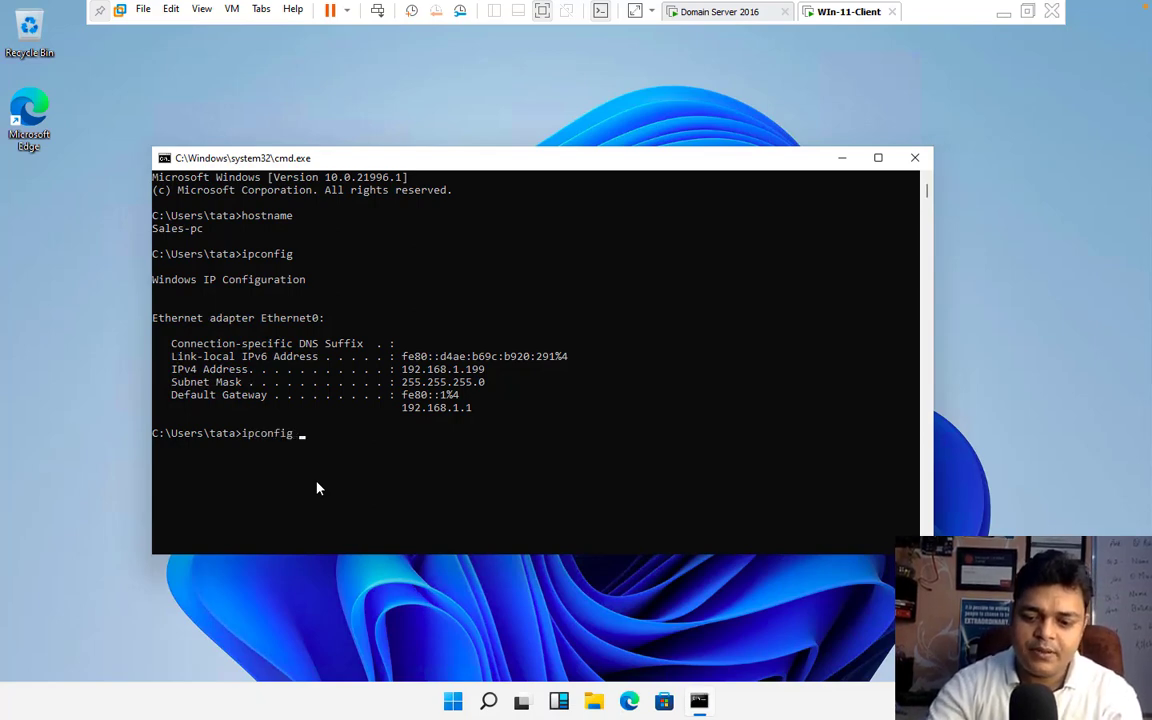
pyautogui.press('BackSpace')
pyautogui.press('BackSpace')
pyautogui.press('BackSpace')
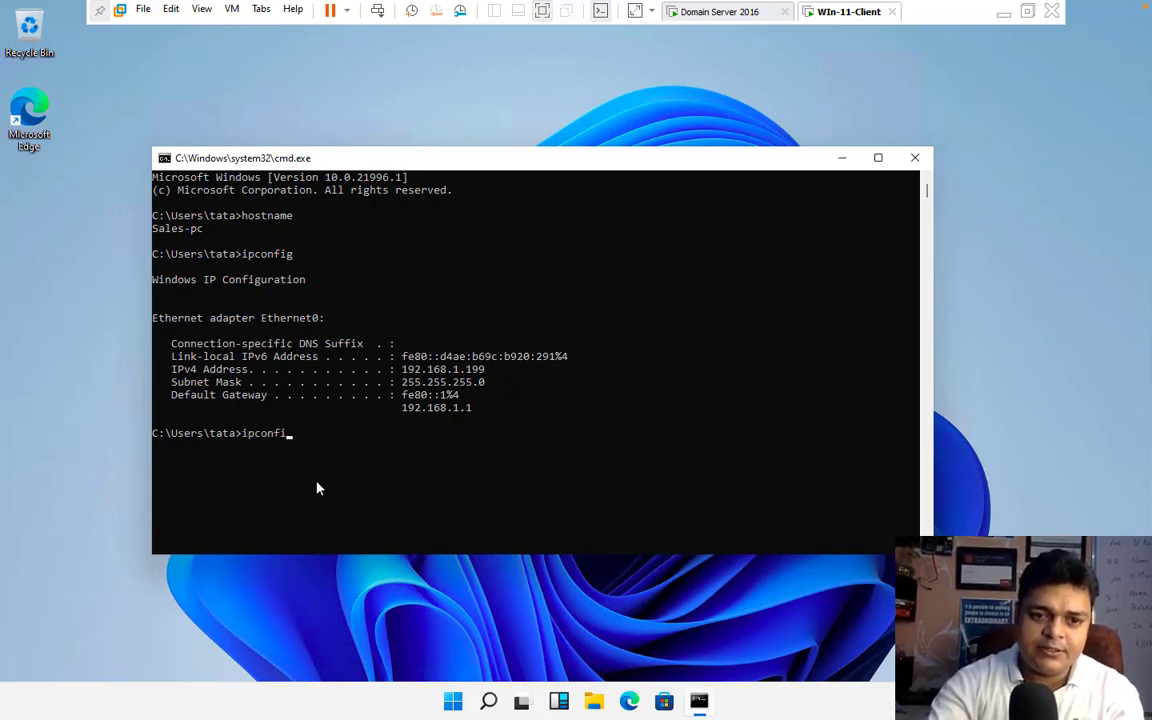
pyautogui.write('g')
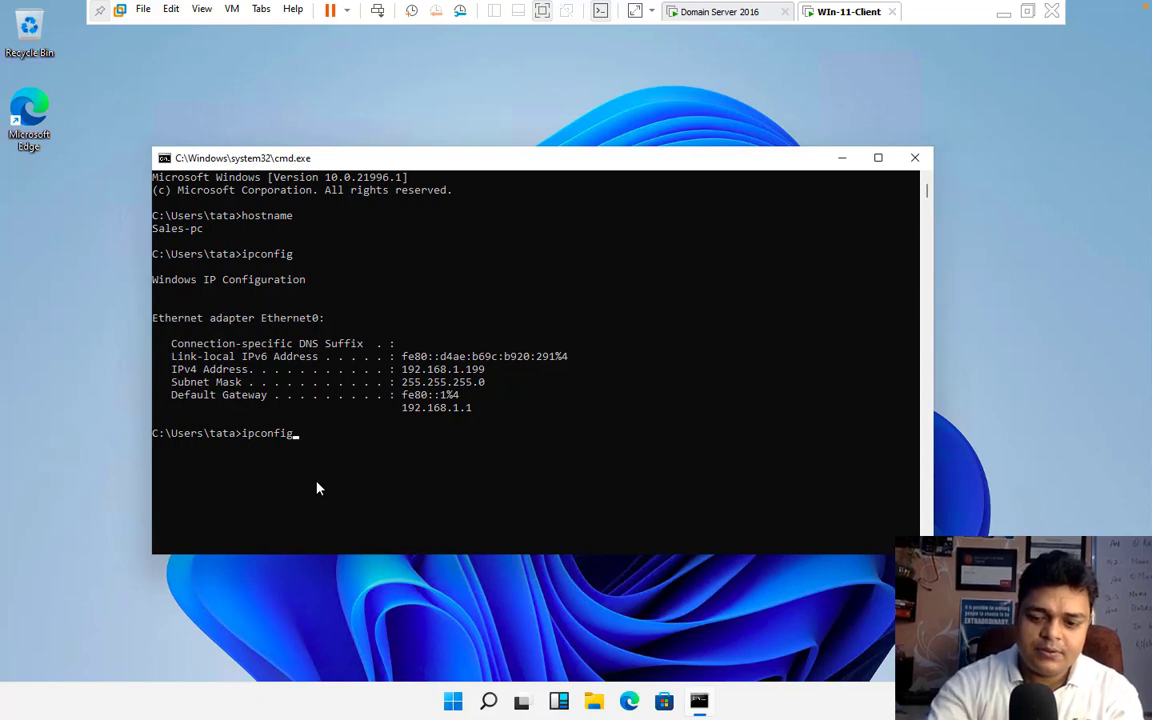
pyautogui.write('/flush')
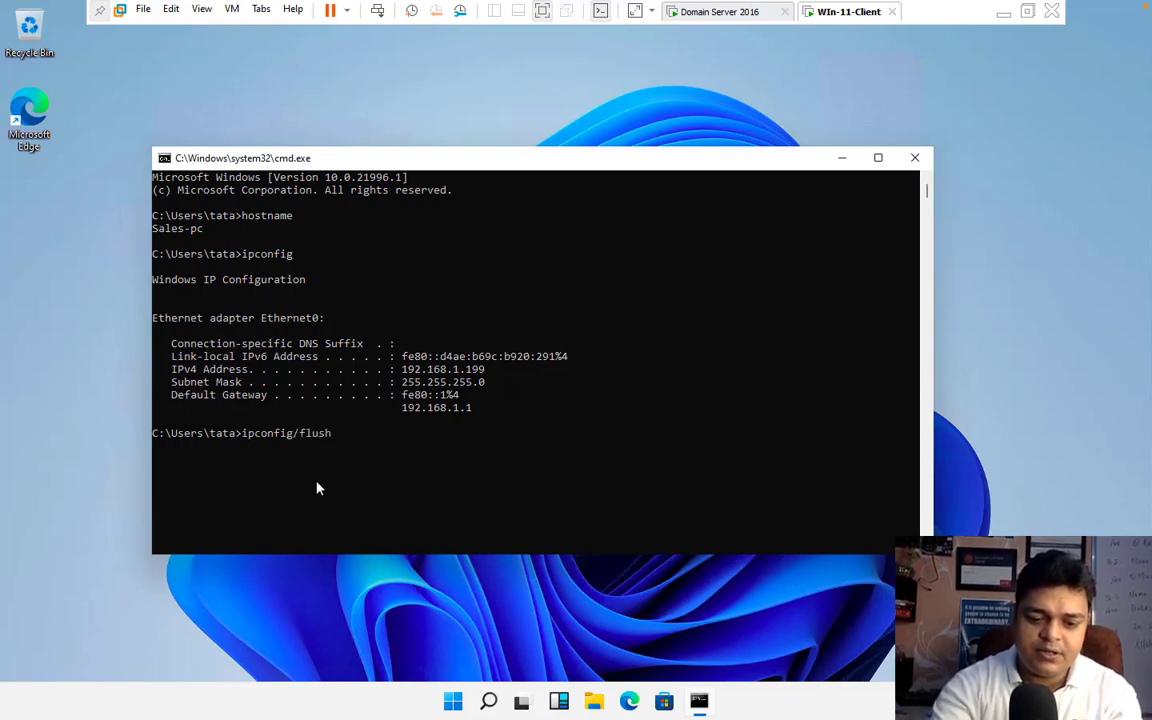
pyautogui.write('dns')
pyautogui.press('Return')
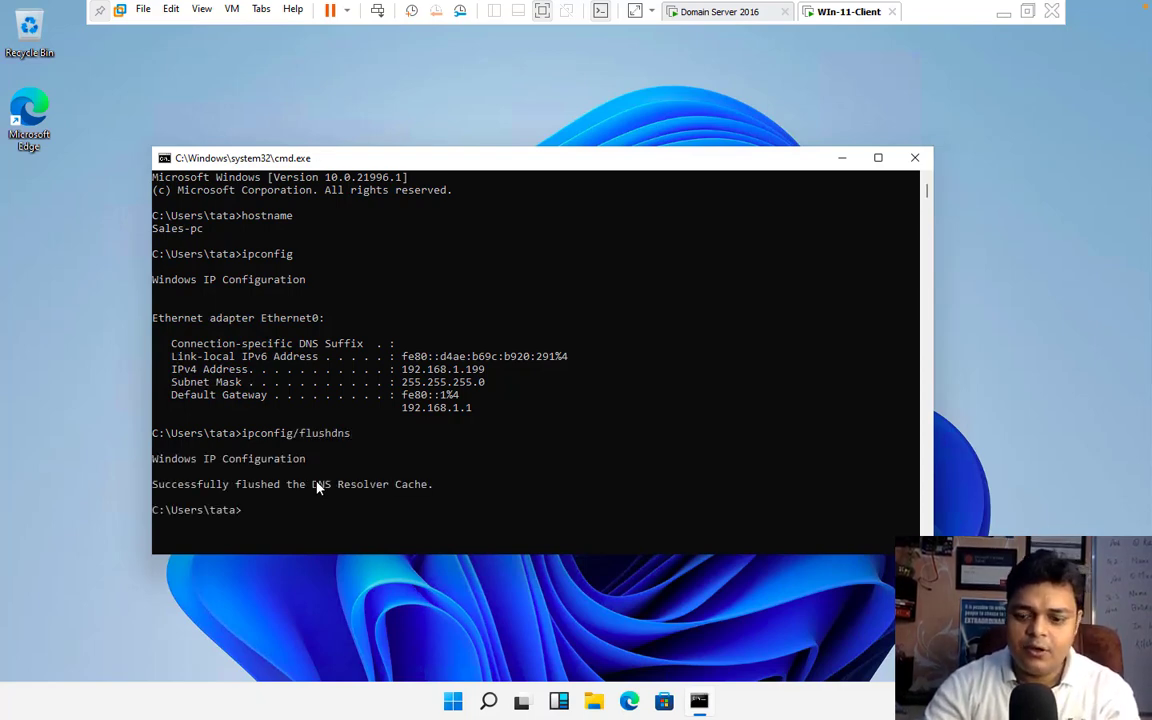
# Step: Try to re-register the client's DNS records with ipconfig/registerdns
pyautogui.press('Up')
pyautogui.press('BackSpace')
pyautogui.press('BackSpace')
pyautogui.press('BackSpace')
pyautogui.press('BackSpace')
pyautogui.press('BackSpace')
pyautogui.press('BackSpace')
pyautogui.press('BackSpace')
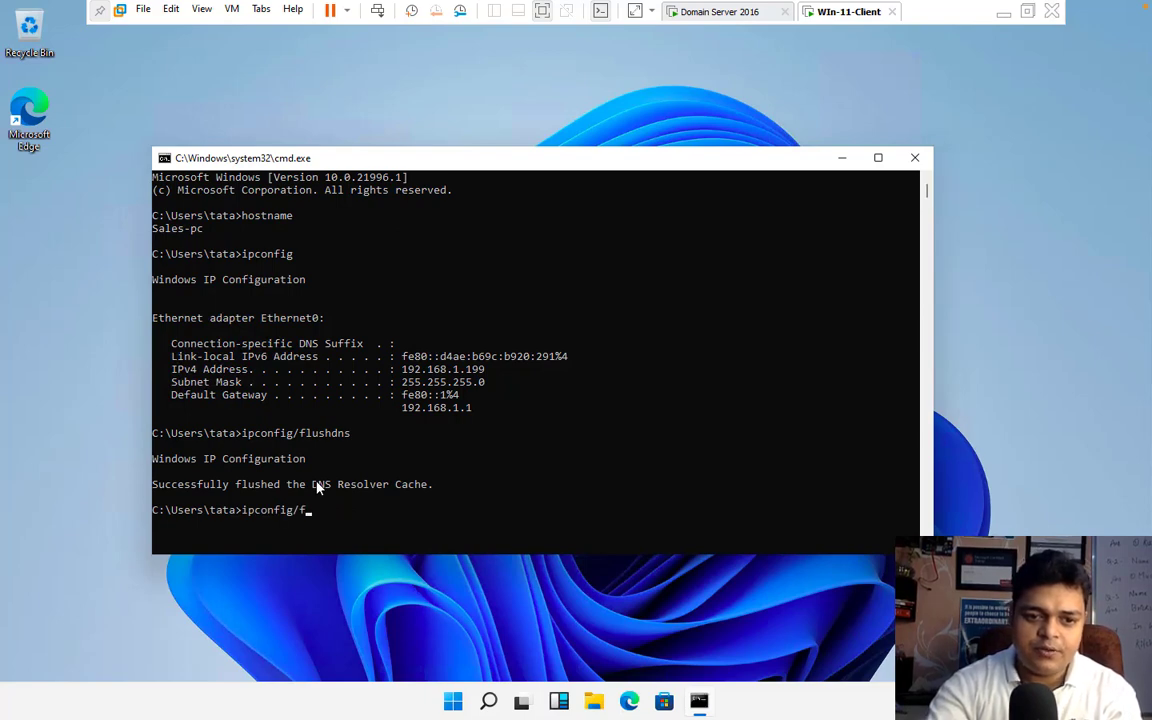
pyautogui.press('BackSpace')
pyautogui.write('regis')
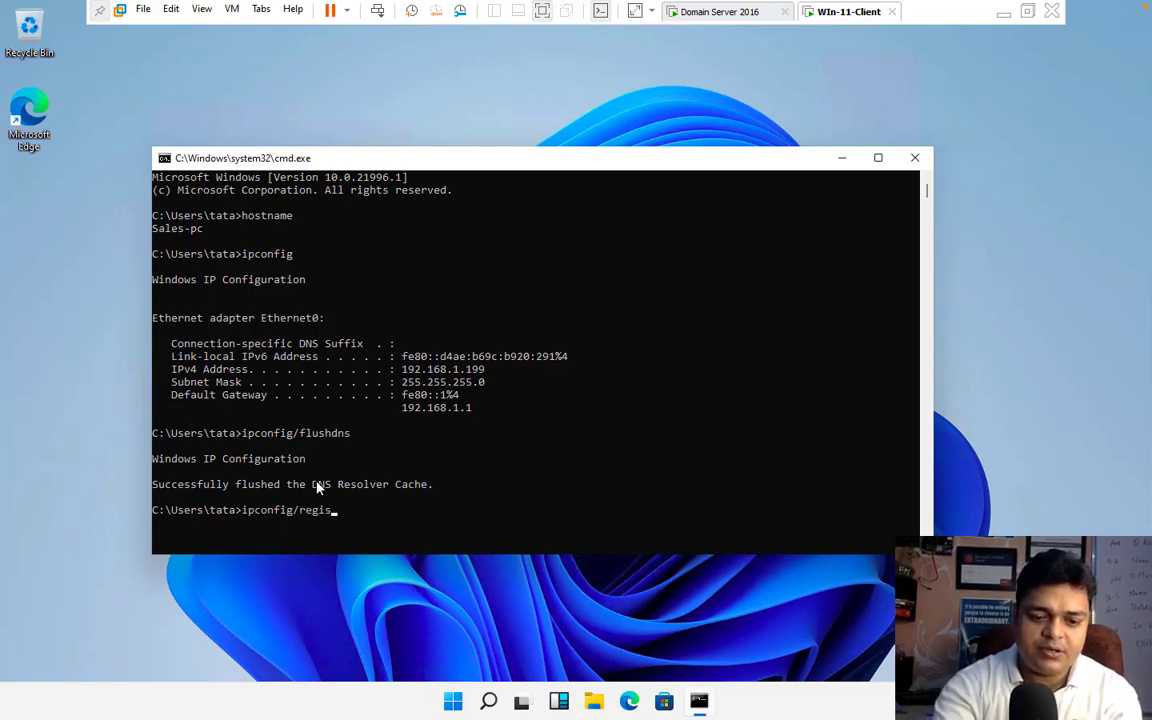
pyautogui.write('terdns')
pyautogui.press('Return')
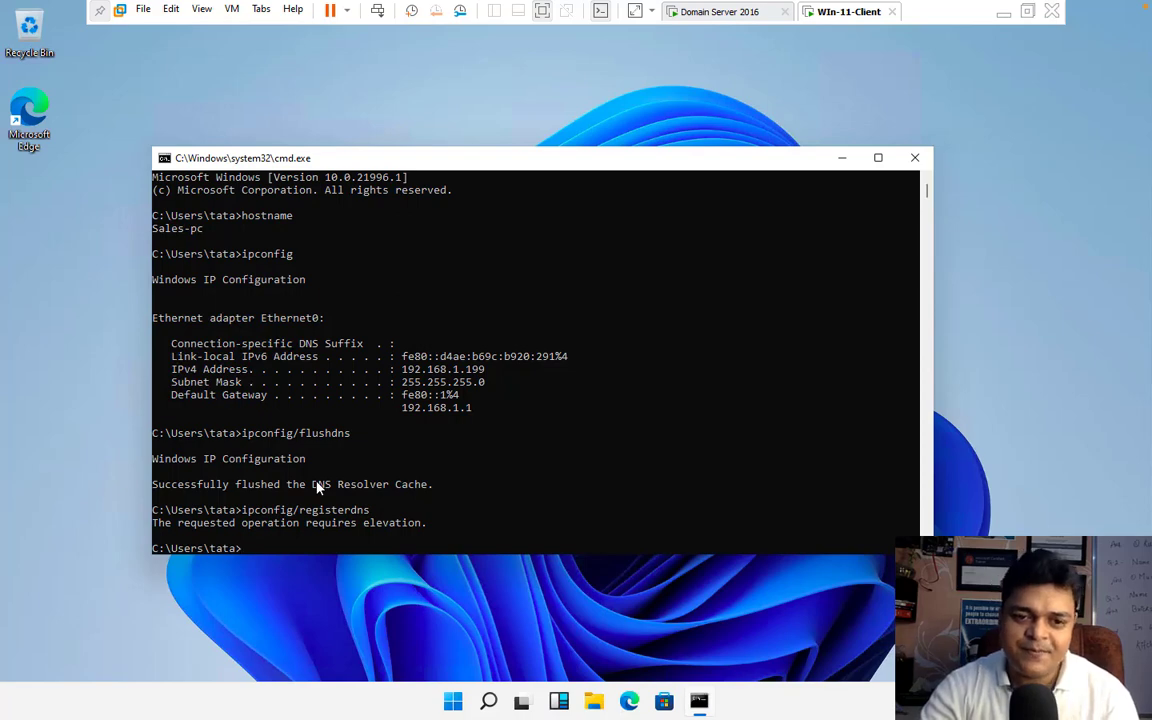
# Step: Start an interactive nslookup session on the client and look up the host name for 192.168.1.199
pyautogui.write('ns')
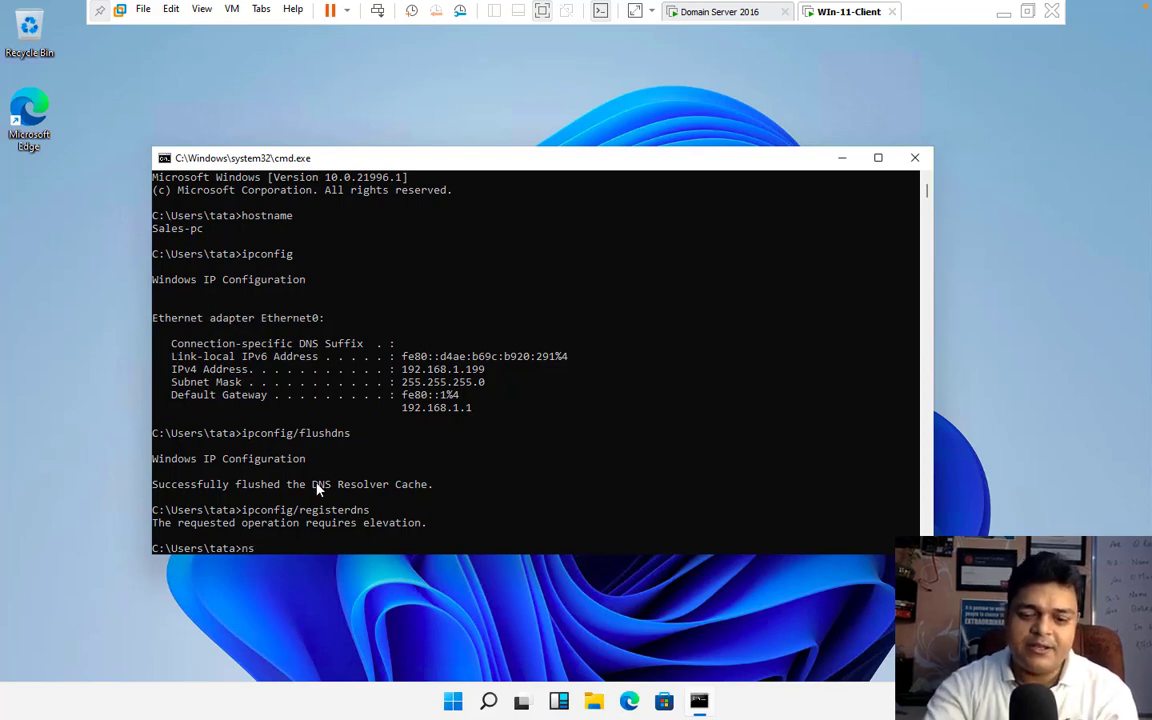
pyautogui.write('lookup')
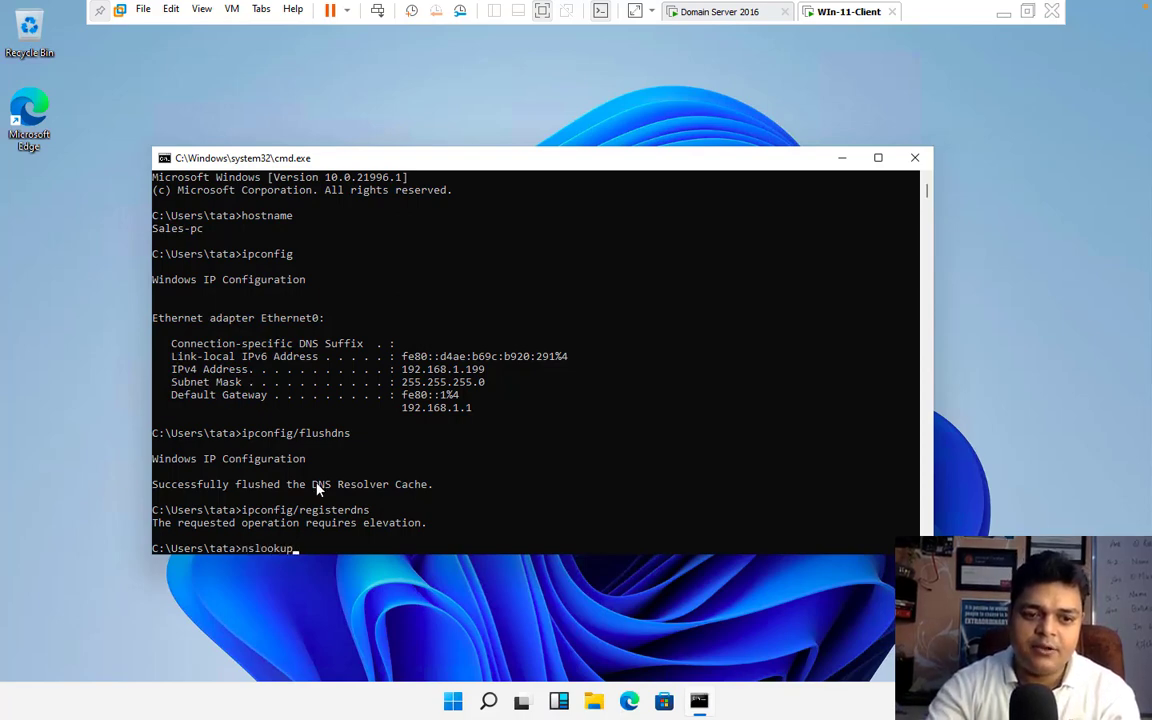
pyautogui.press('Return')
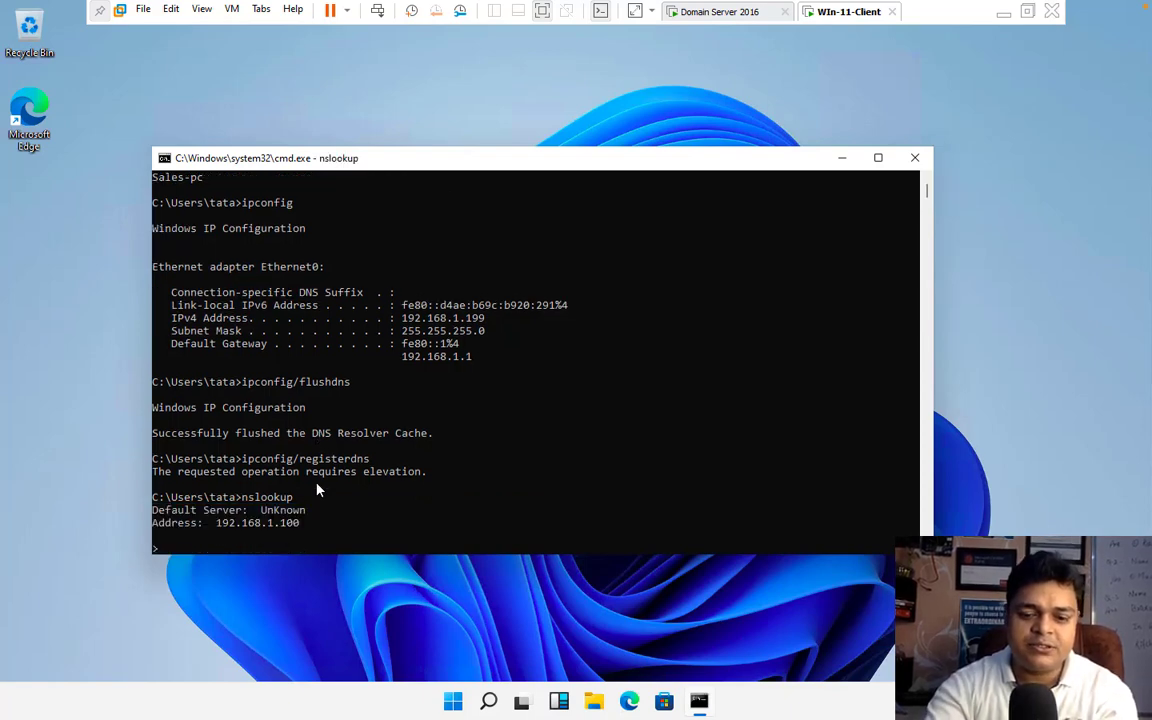
pyautogui.write('192.')
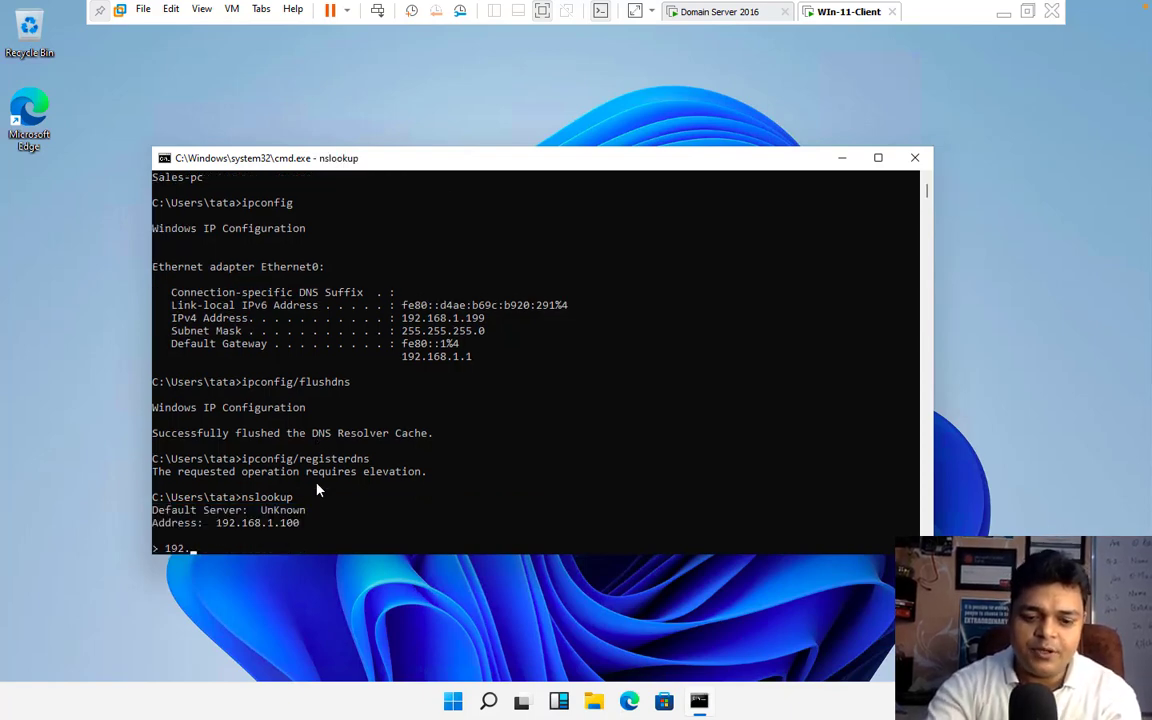
pyautogui.write('168.1.199')
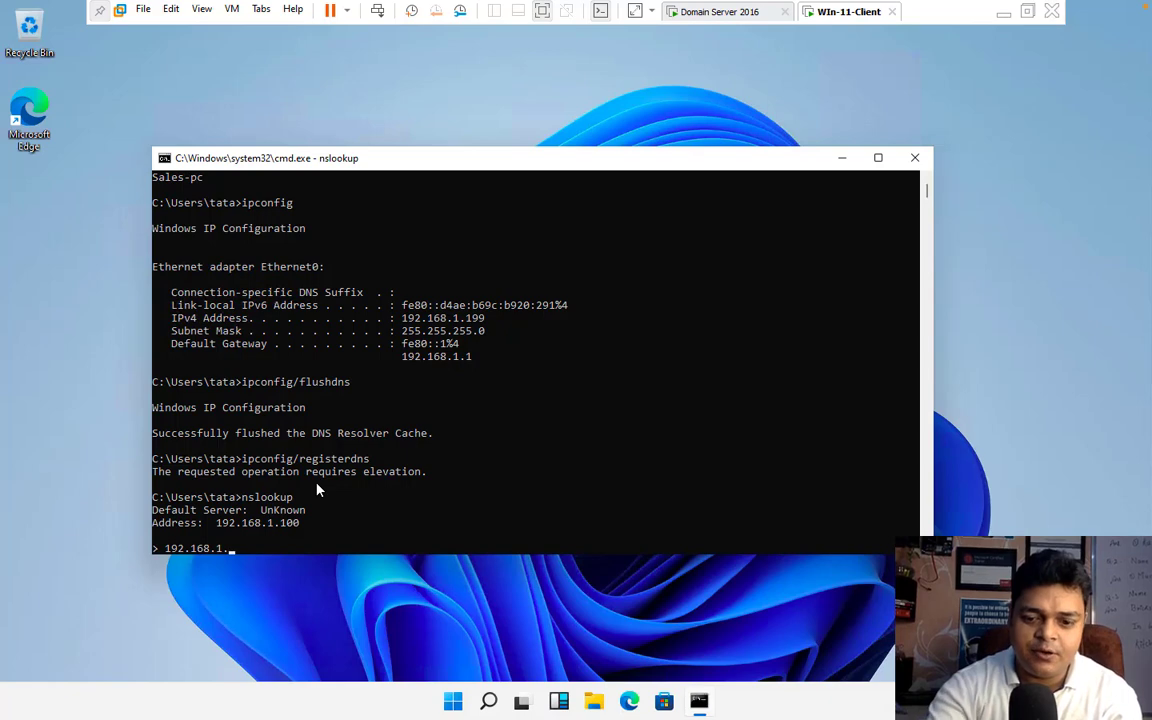
pyautogui.press('Return')
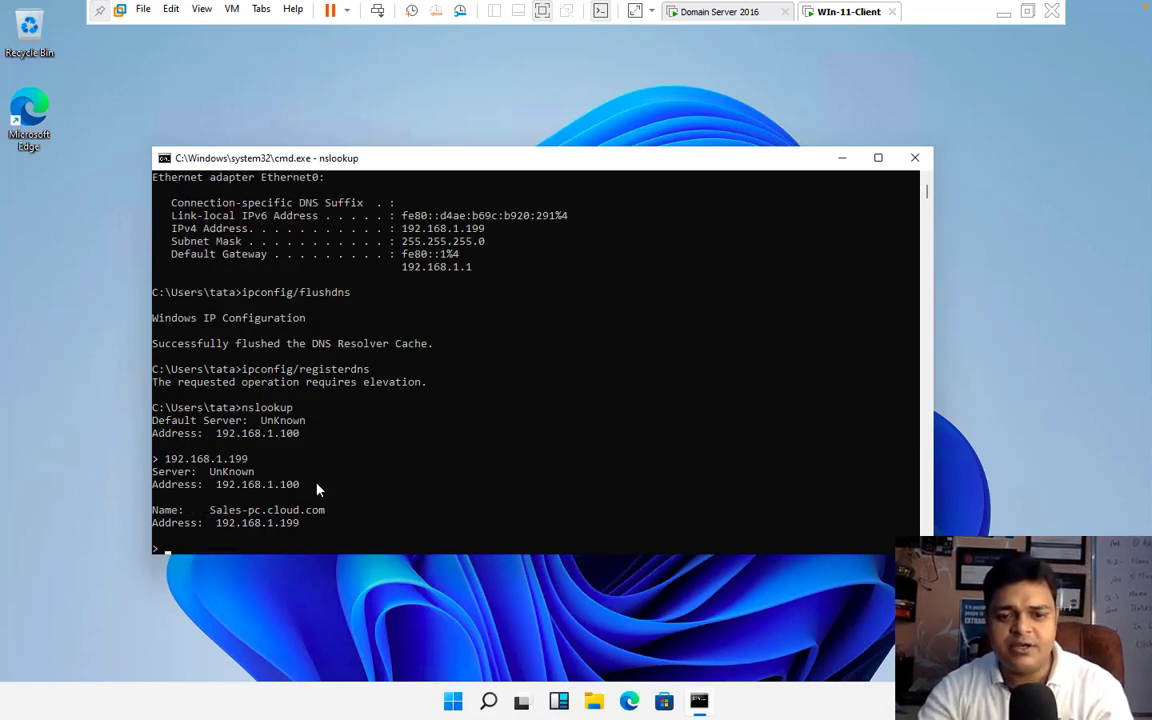
# Step: Minimize the client's command prompt, return to the Domain Server 2016 machine and dismiss its open Run dialog
pyautogui.press('Up')
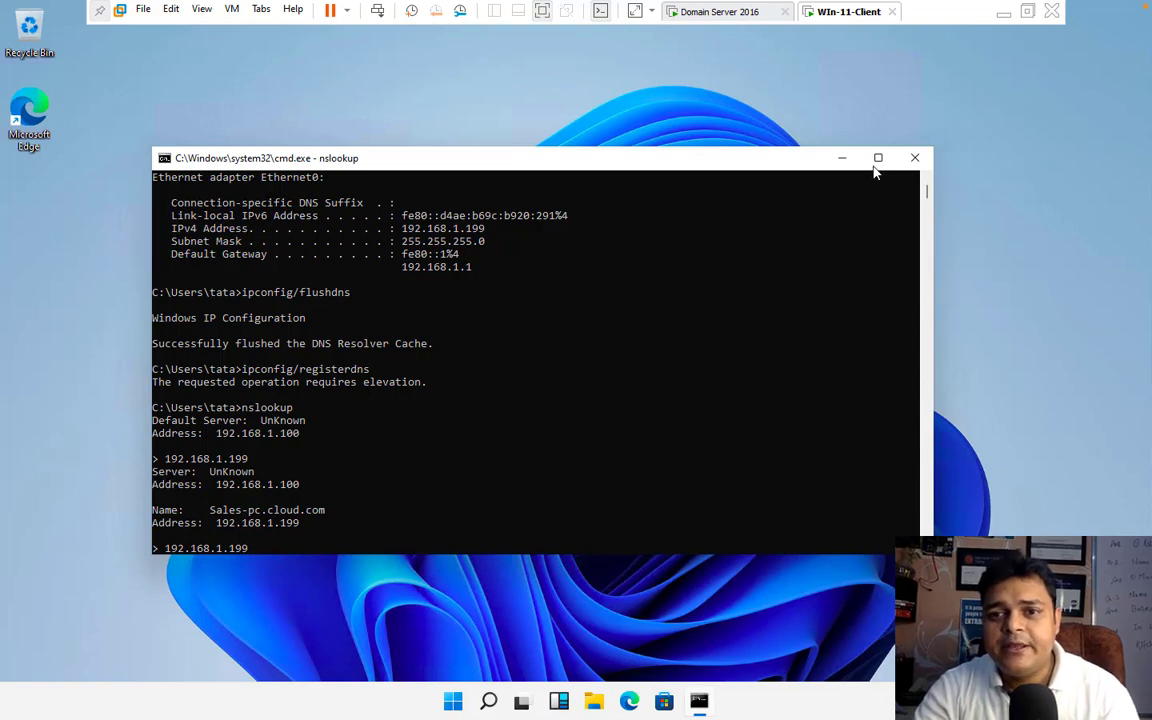
pyautogui.scroll(4, 914, 159)
pyautogui.click(917, 173)
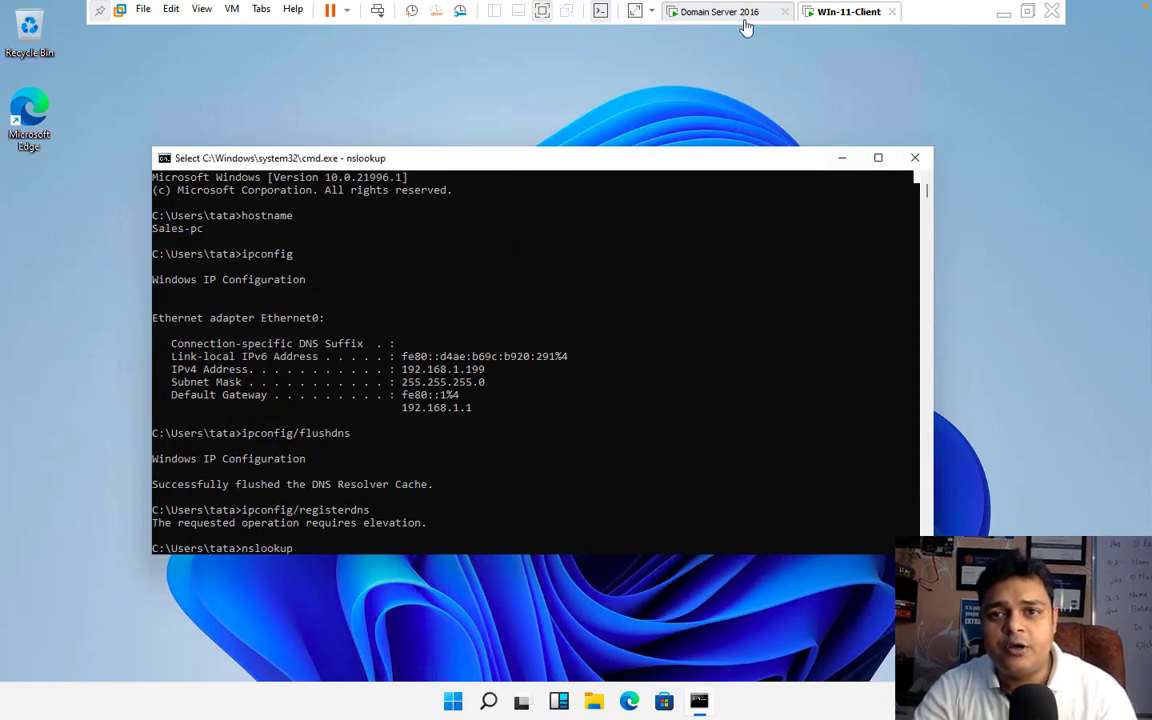
pyautogui.click(841, 162)
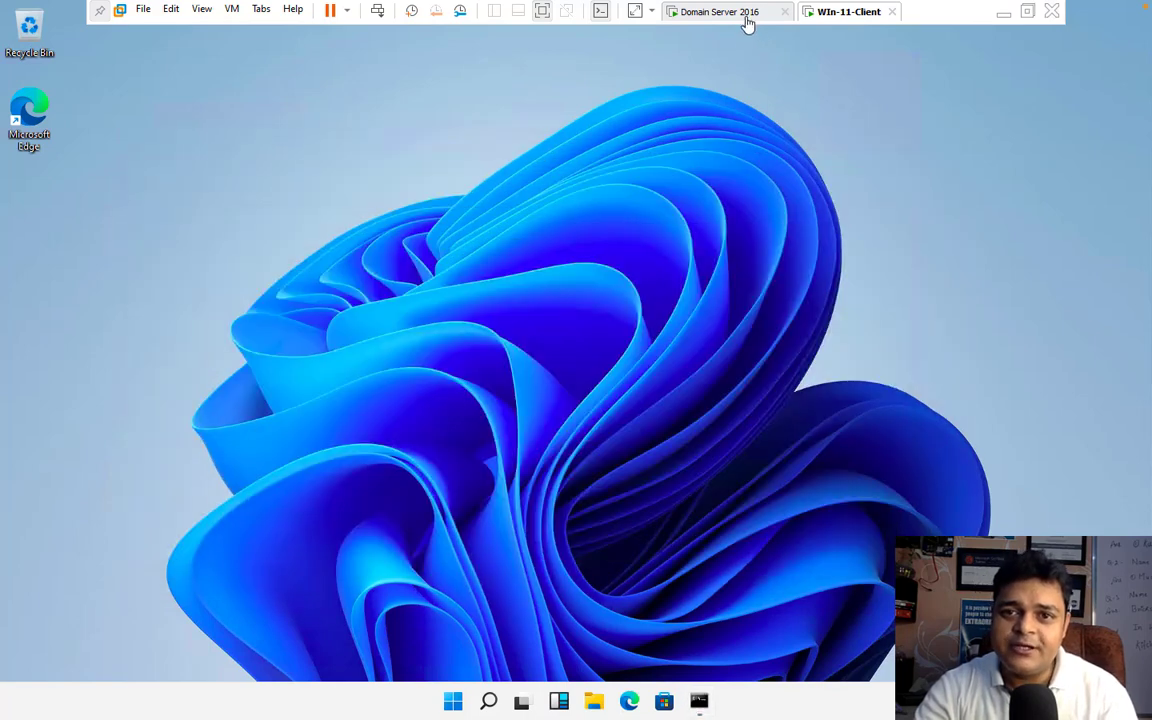
pyautogui.click(746, 14)
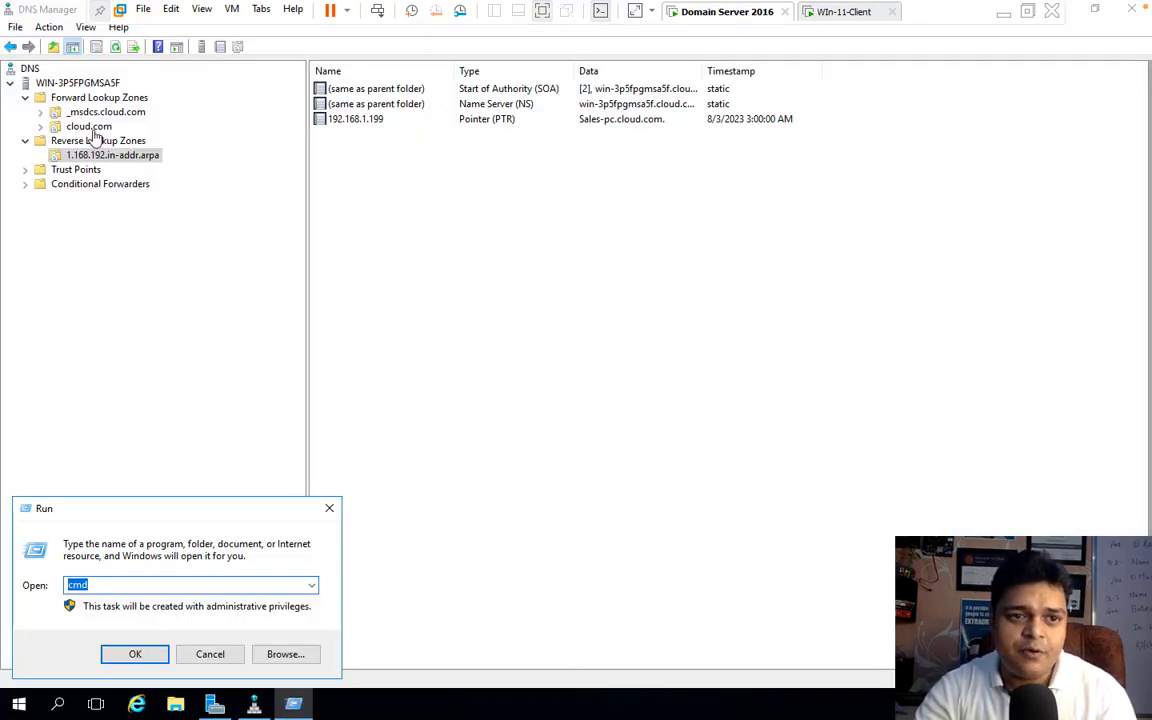
pyautogui.click(329, 508)
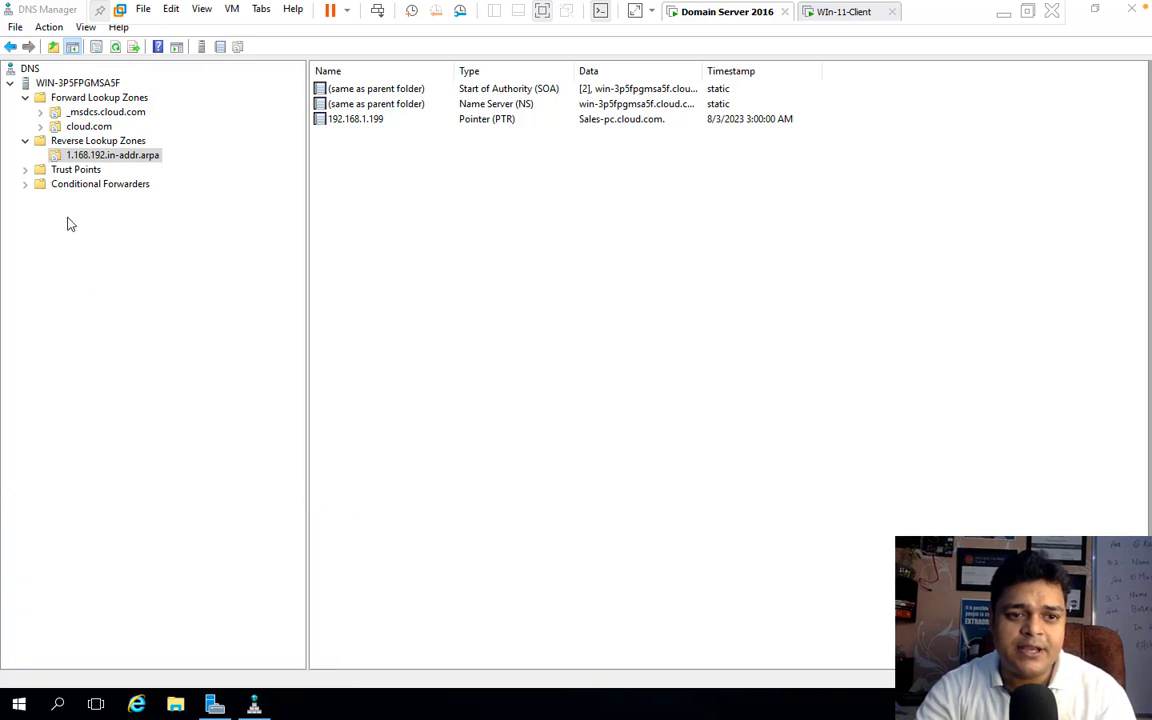
# Step: Examine the Name Server and Start of Authority records in the cloud.com forward zone, widening the Type and Data columns
pyautogui.click(95, 126)
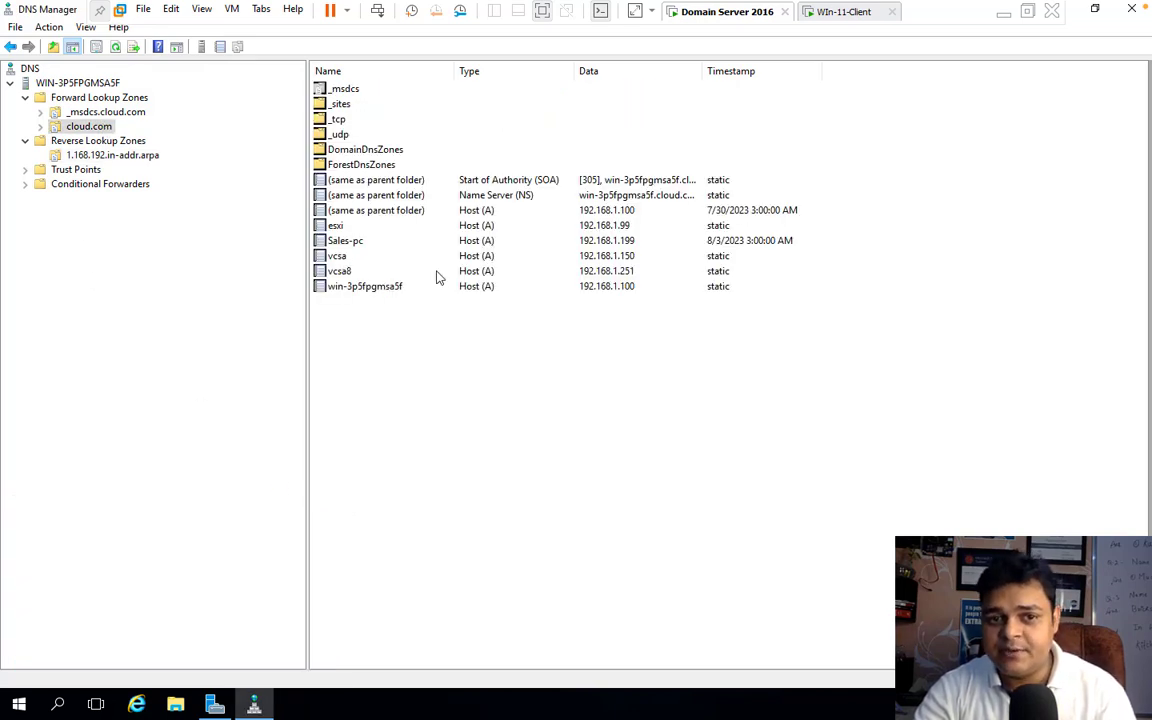
pyautogui.click(540, 198)
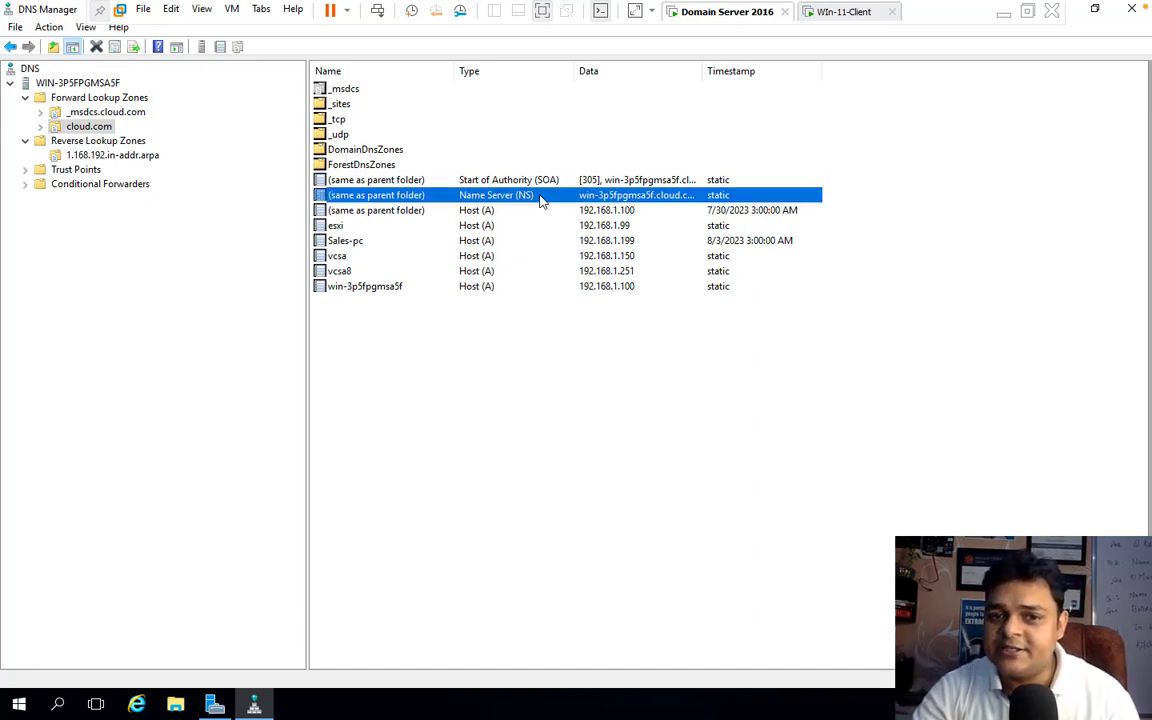
pyautogui.click(545, 182)
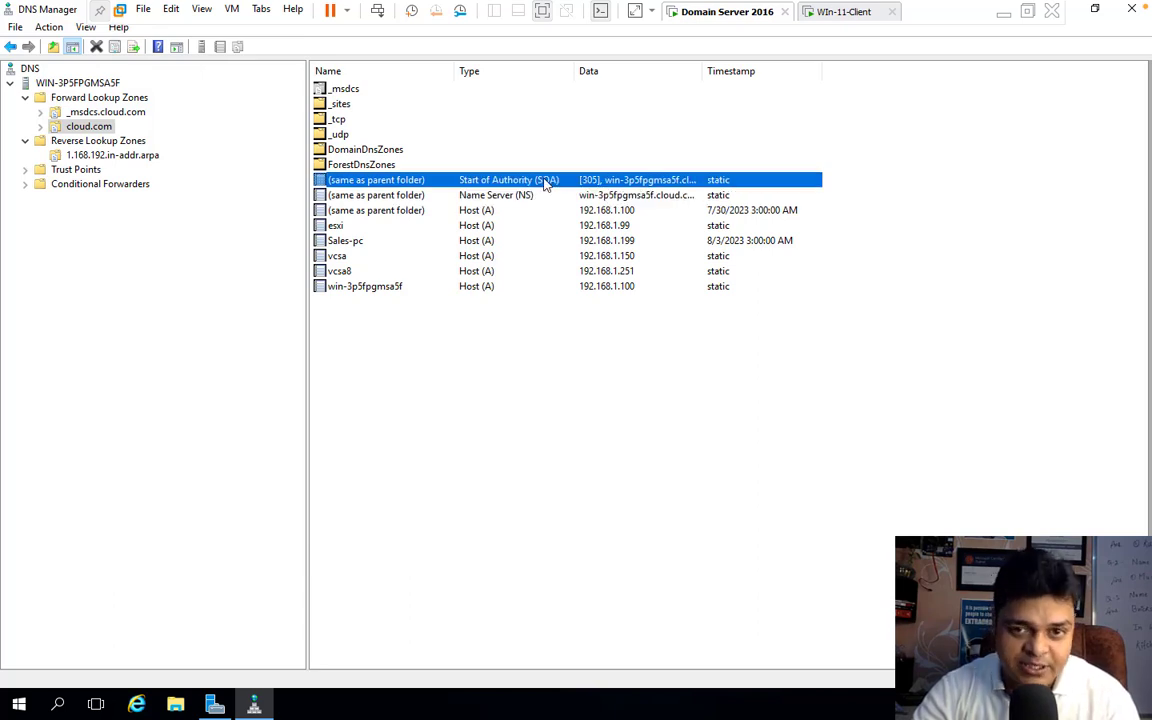
pyautogui.moveTo(575, 71); pyautogui.dragTo(689, 71)
pyautogui.moveTo(815, 71); pyautogui.dragTo(956, 71)
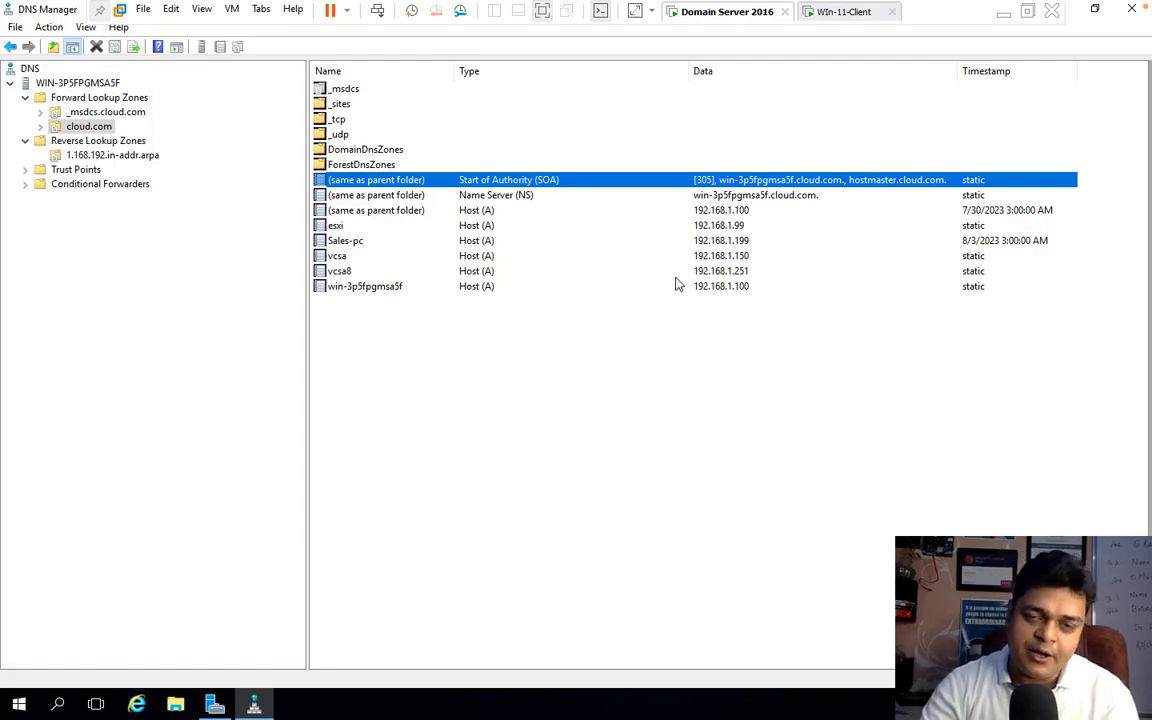
# Step: Switch from the virtual machine to the Mac desktop
pyautogui.hotkey('ctrl', 'Left')
pyautogui.hotkey('ctrl', 'Right')
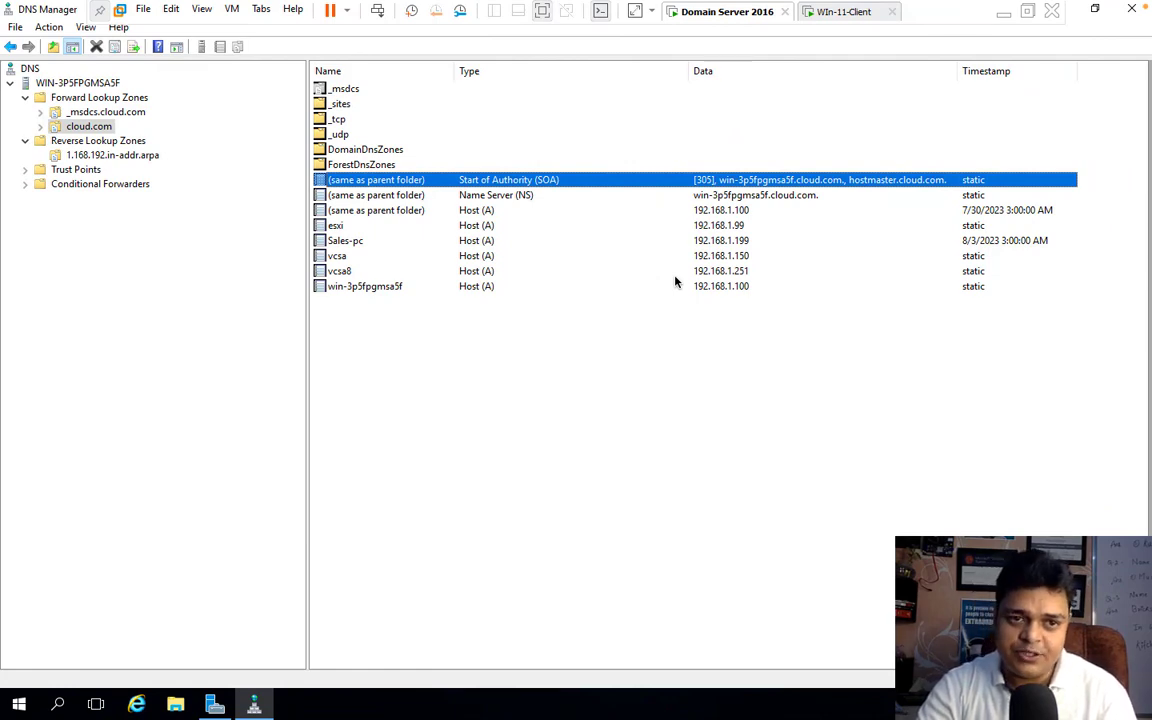
pyautogui.hotkey('ctrl', 'Left')
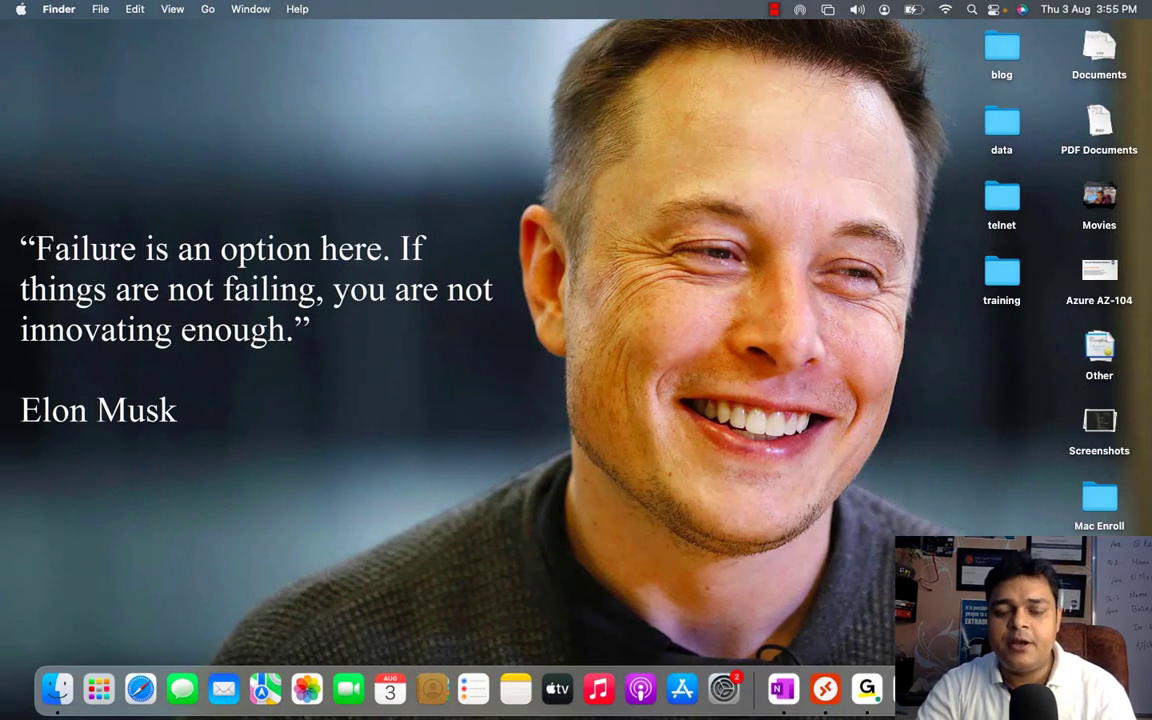